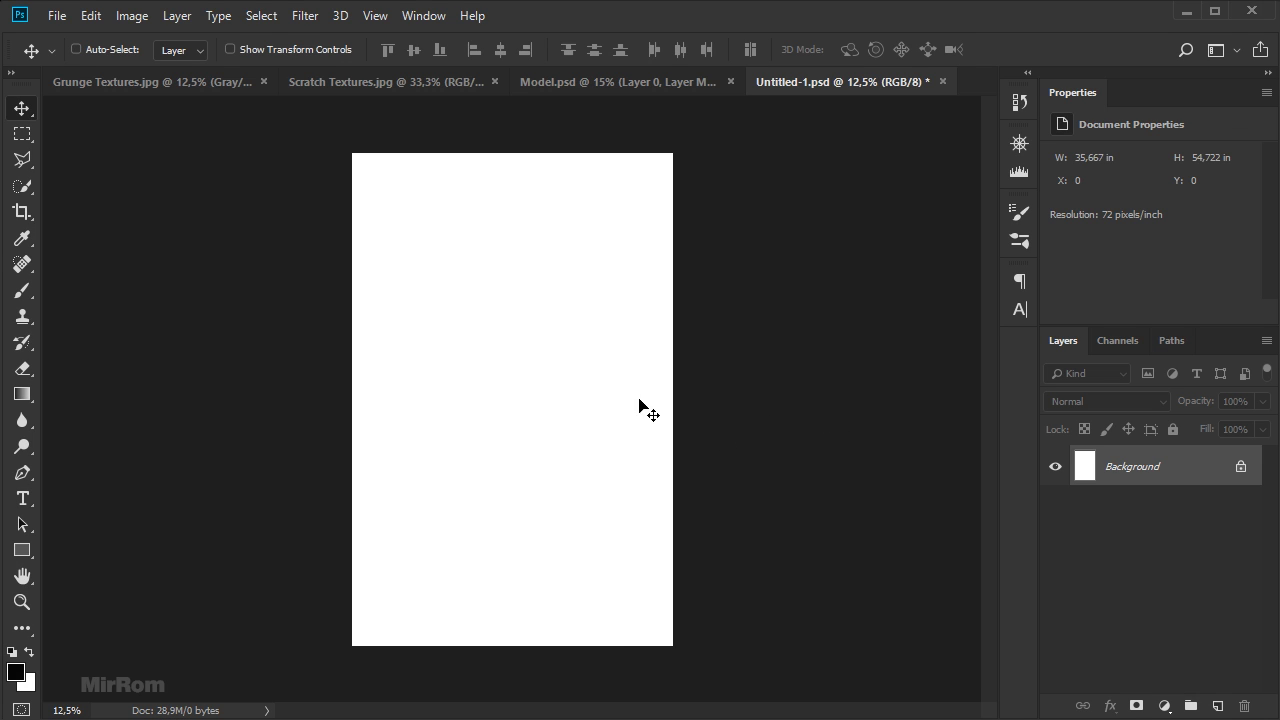
- Review the grunge and scratch textures, then confirm the blank document is 2568 × 3940 px
left_click(215, 82)
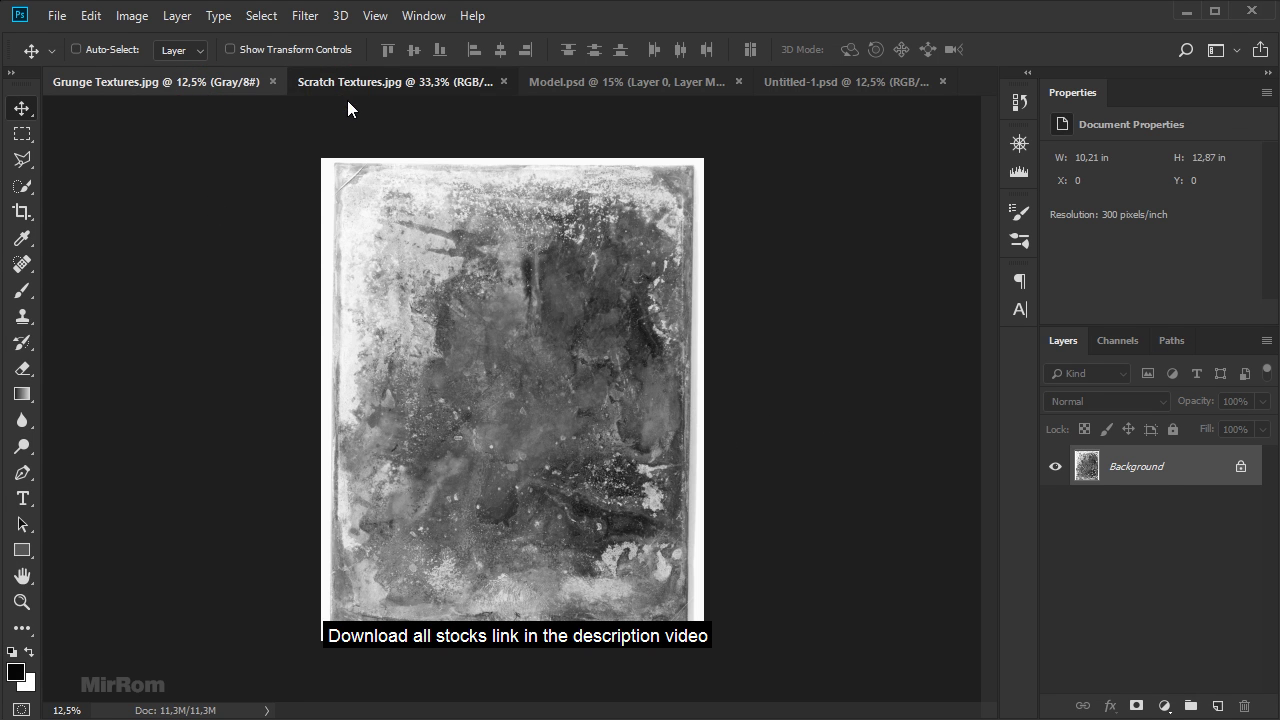
left_click(349, 84)
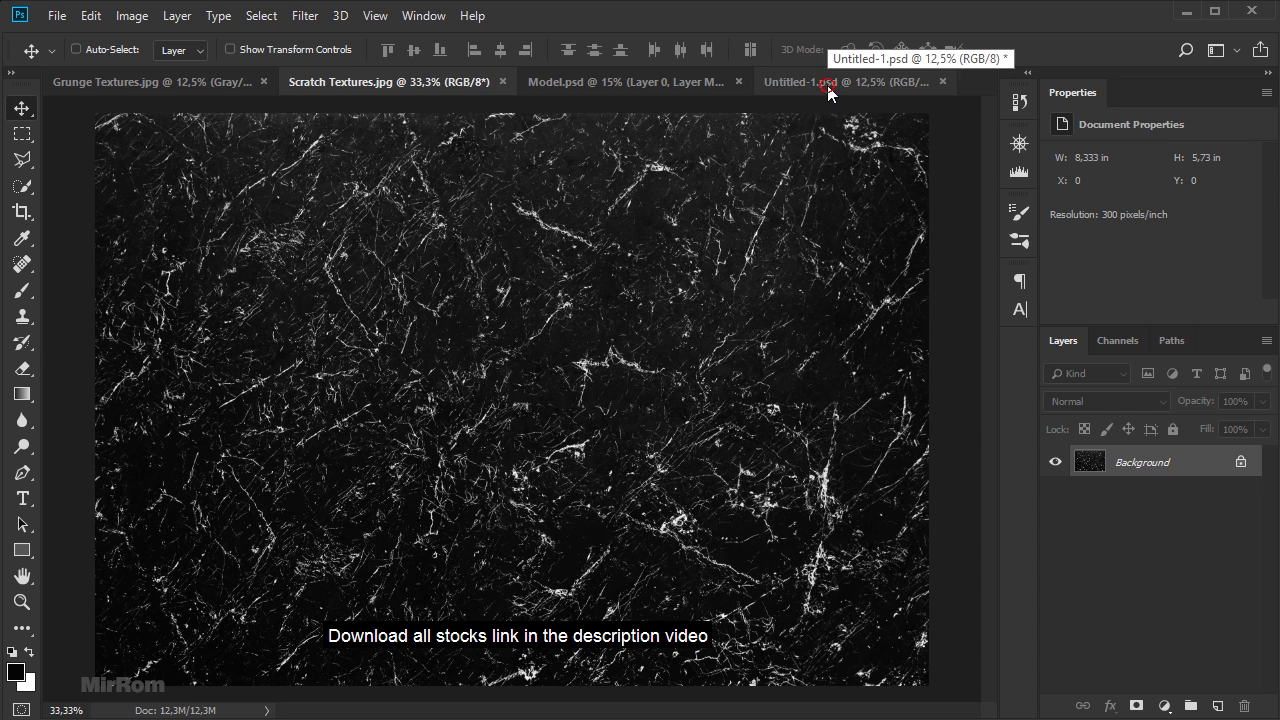
left_click(827, 85)
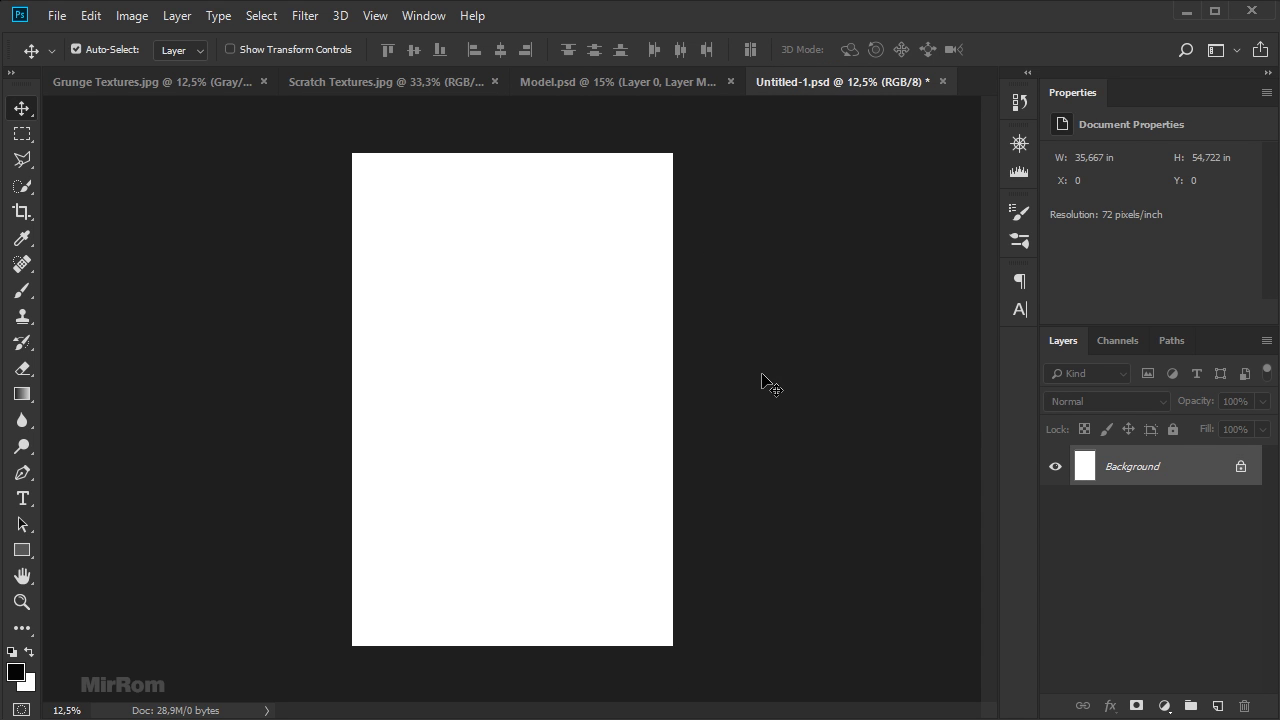
key("ctrl+alt+i")
left_click(922, 277)
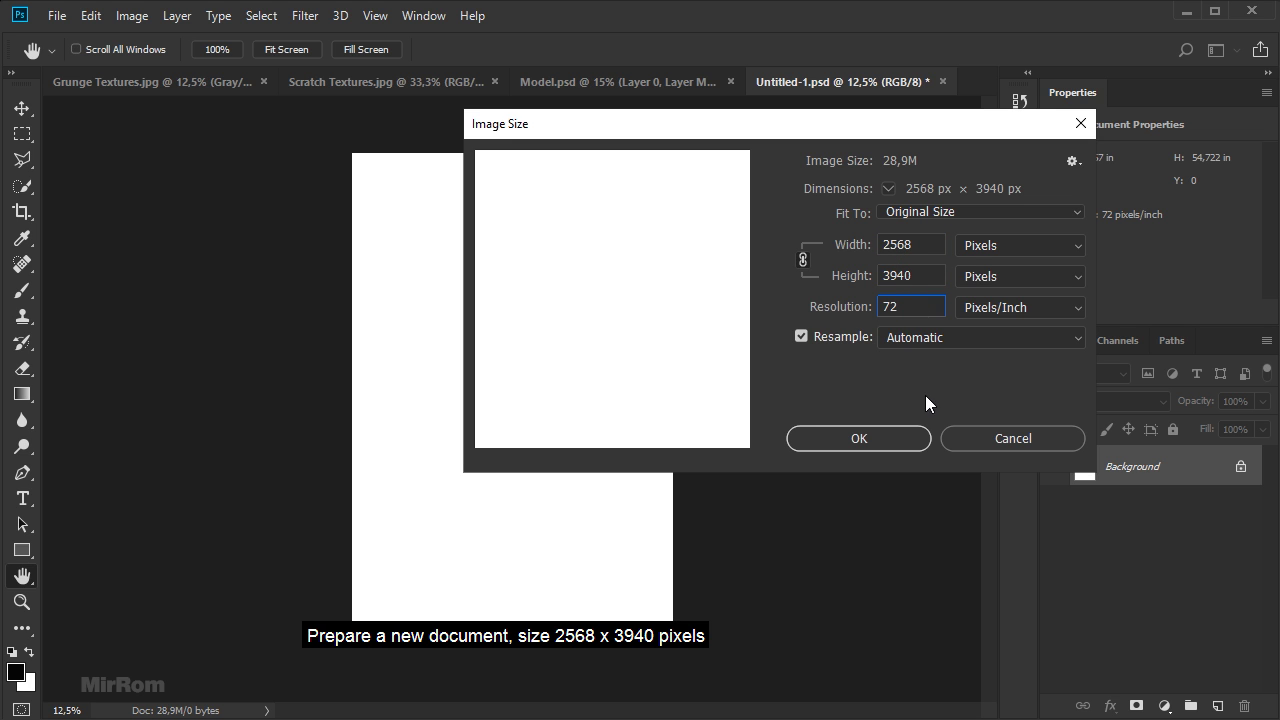
left_click(880, 441)
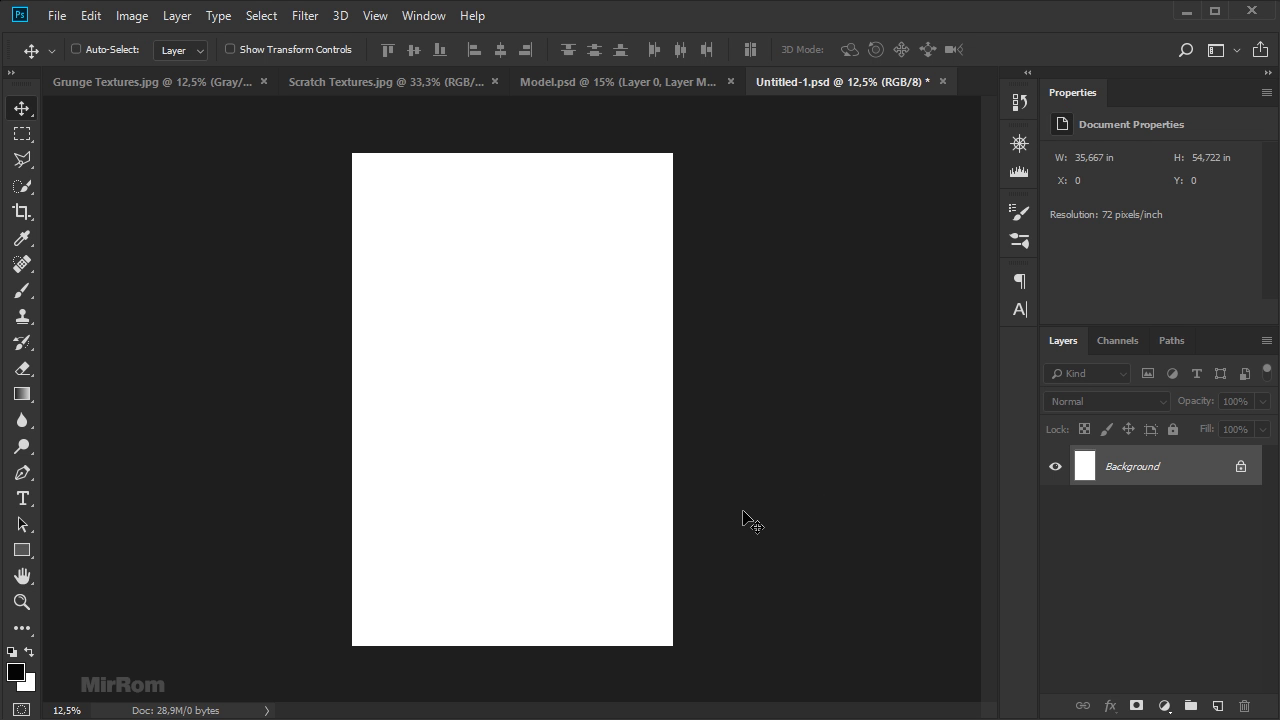
- Draw a black 2570 × 3950 px rectangle from the canvas's top-left corner
left_click(31, 556)
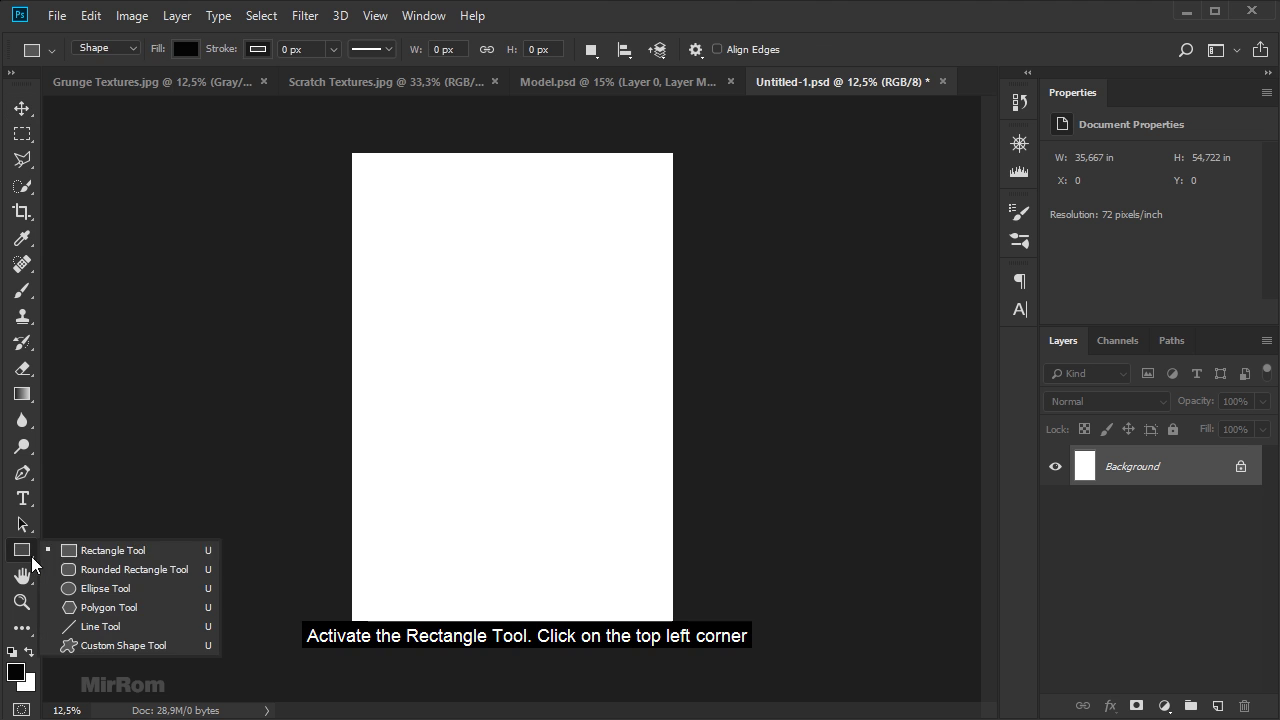
left_click(179, 550)
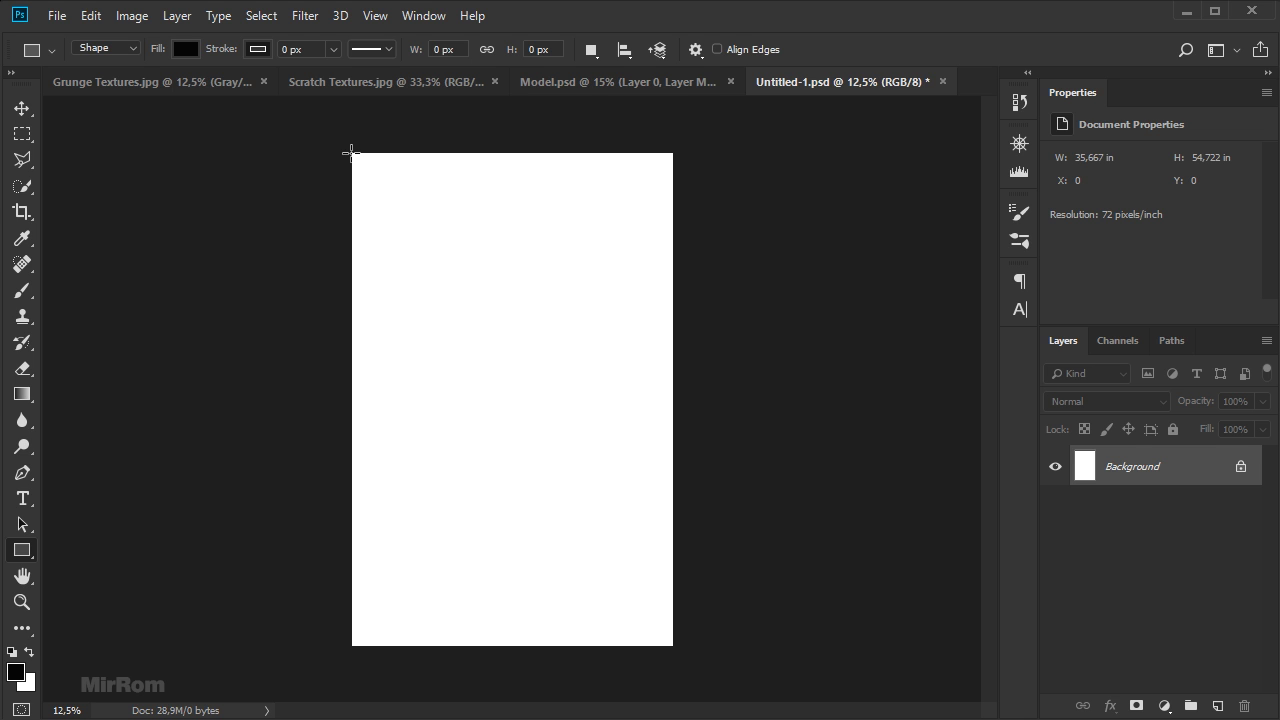
left_click(351, 153)
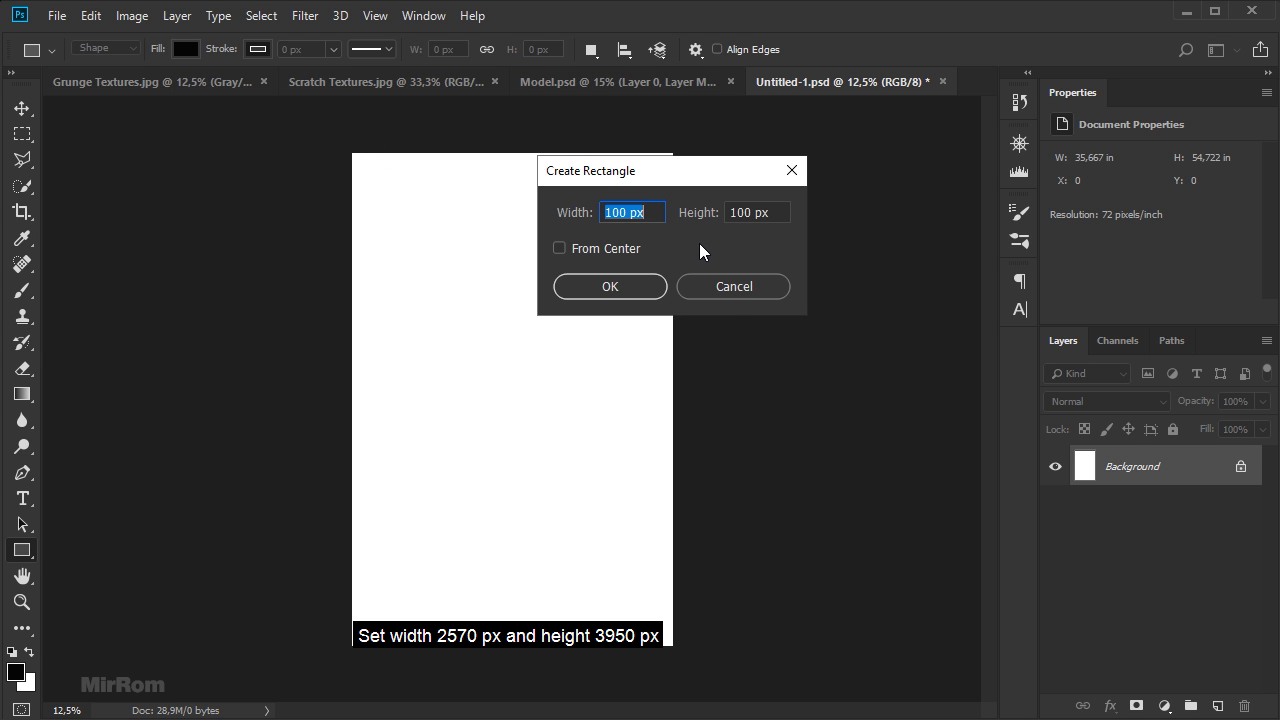
type("2570")
double_click(749, 219)
type("3950")
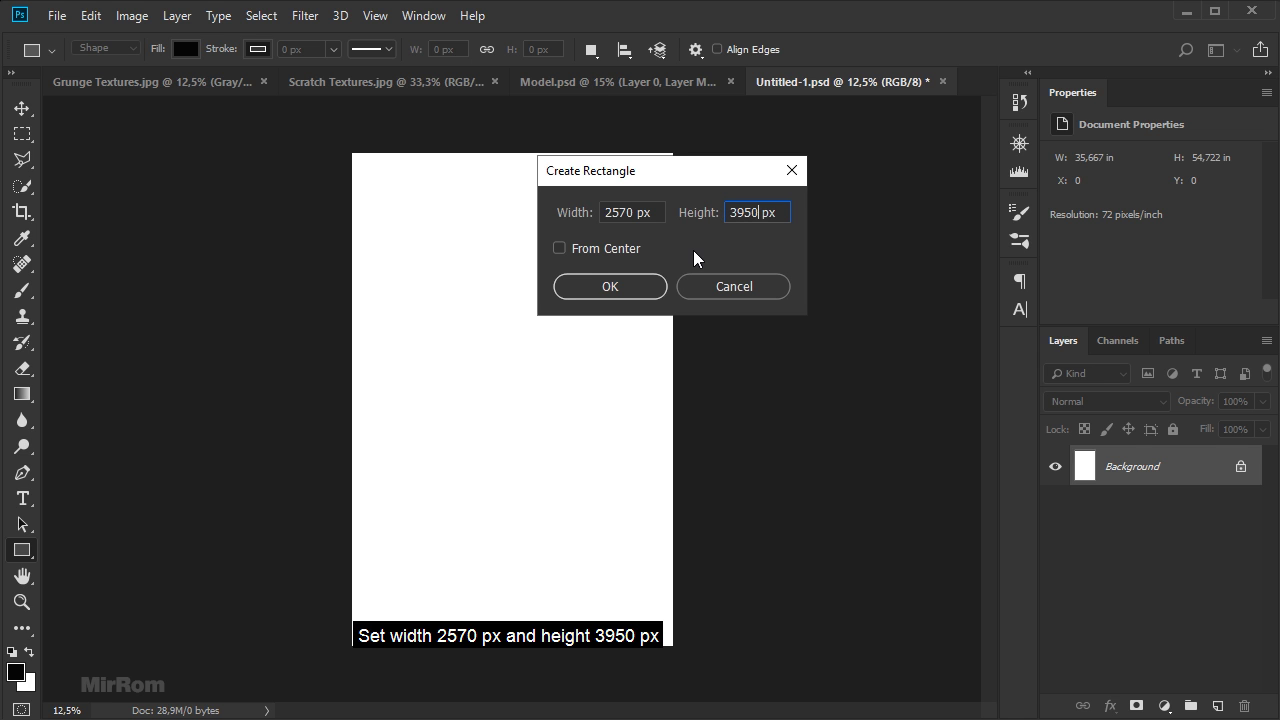
left_click(647, 287)
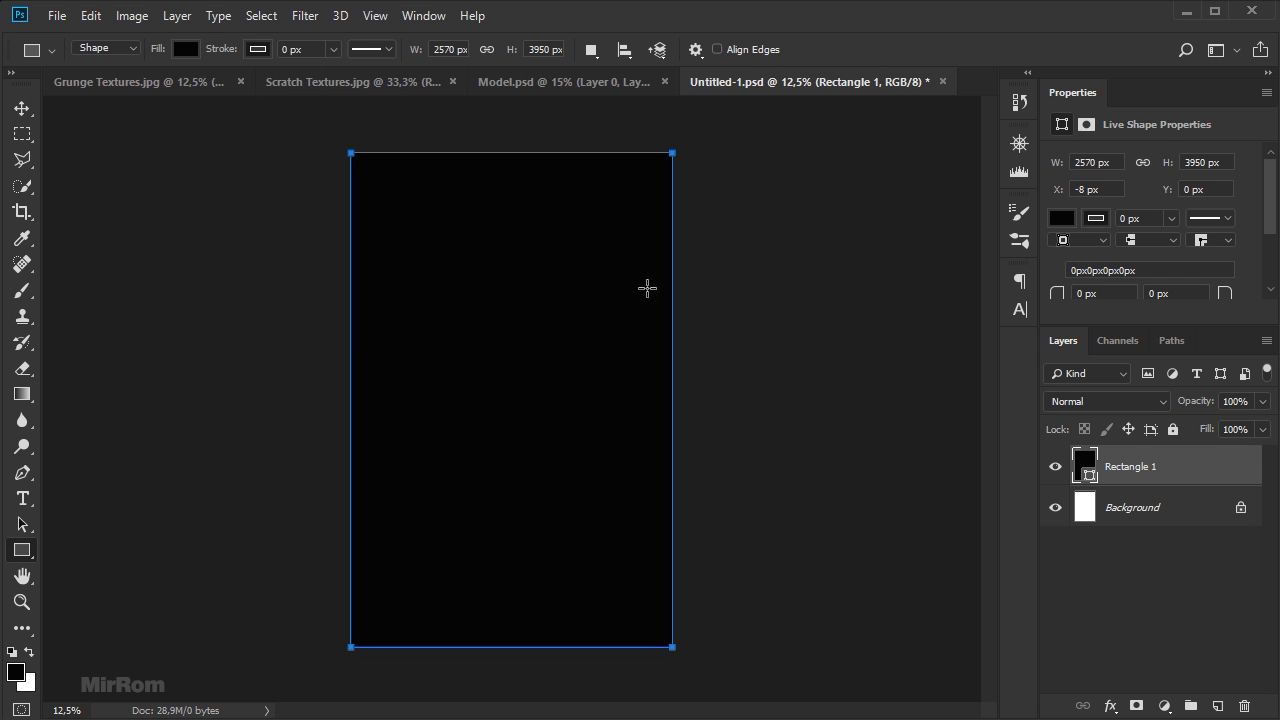
- Set Rectangle 1's fill colour to hex 060606 in the Color Picker
key("v")
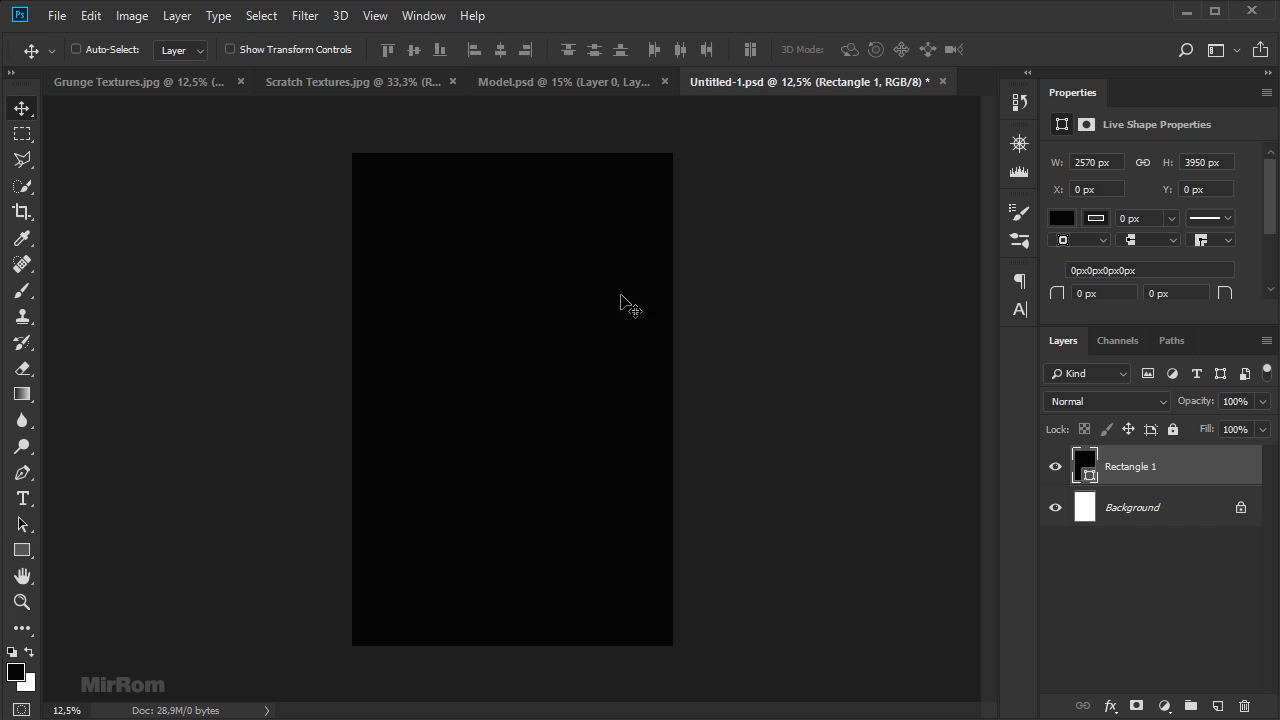
left_click(606, 399)
double_click(1088, 478)
left_click_drag(868, 226, 850, 210)
left_click_drag(800, 357, 626, 495)
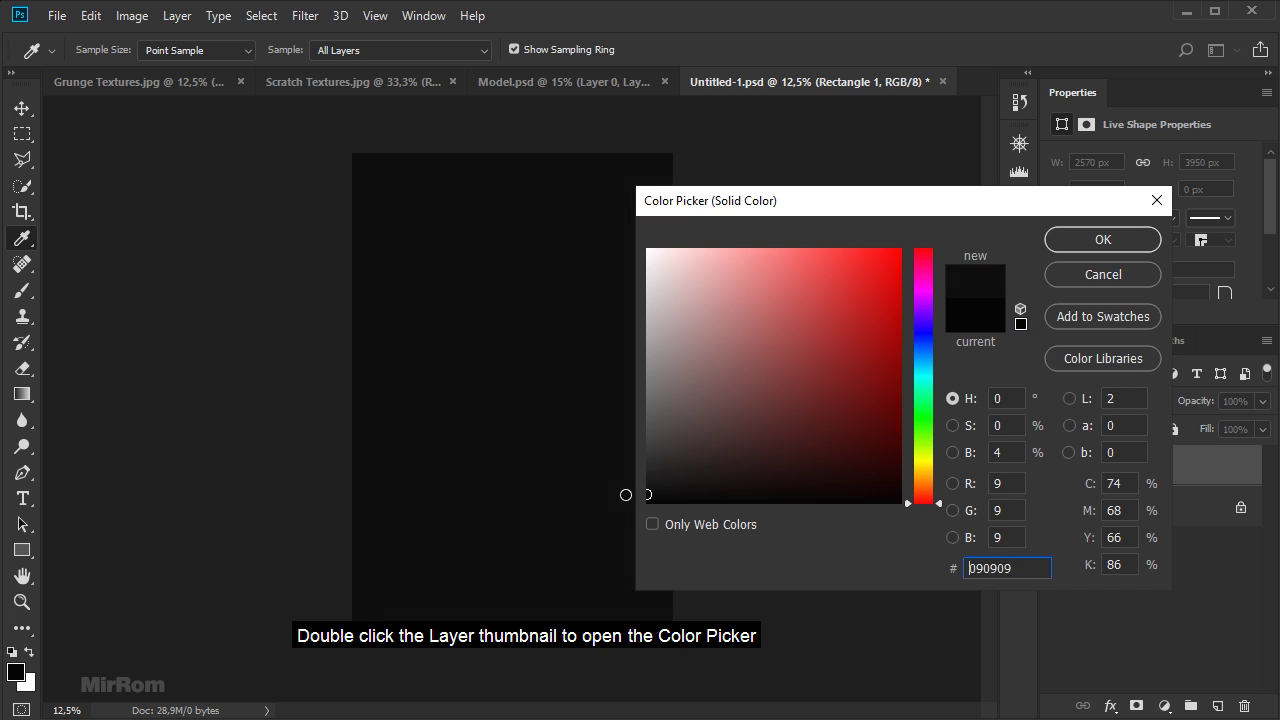
left_click_drag(1017, 568, 924, 566)
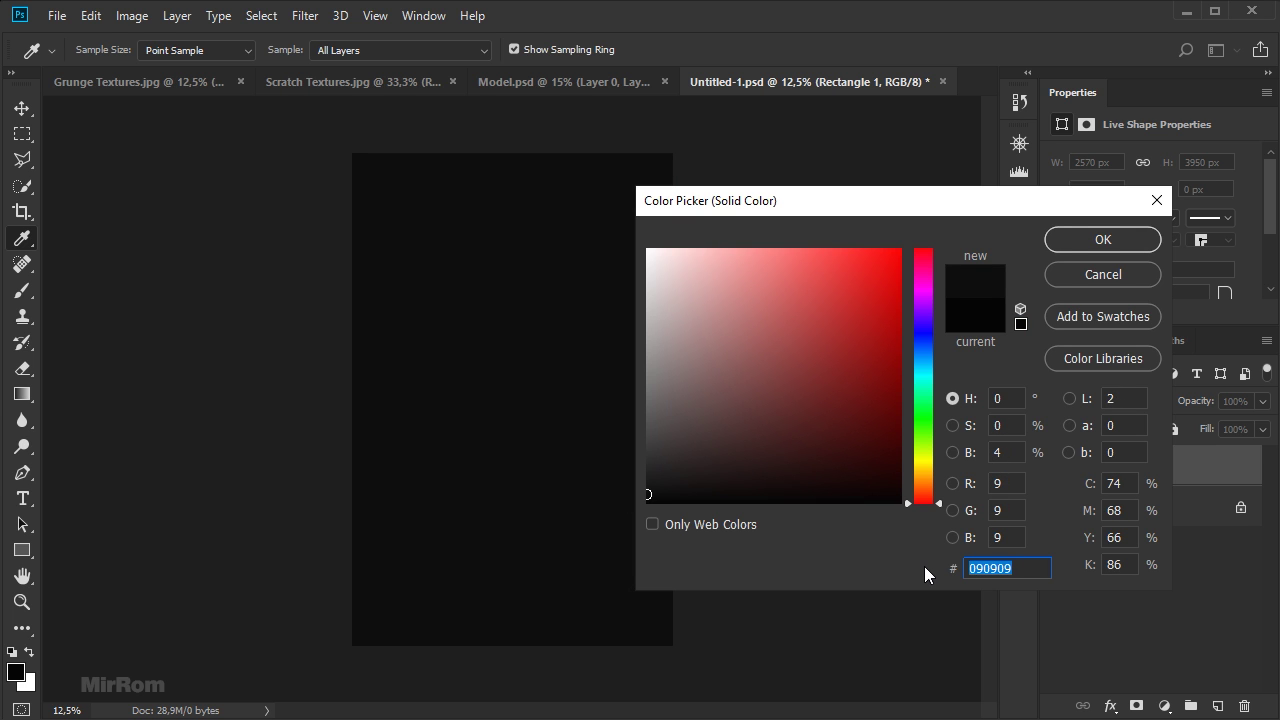
type("060606")
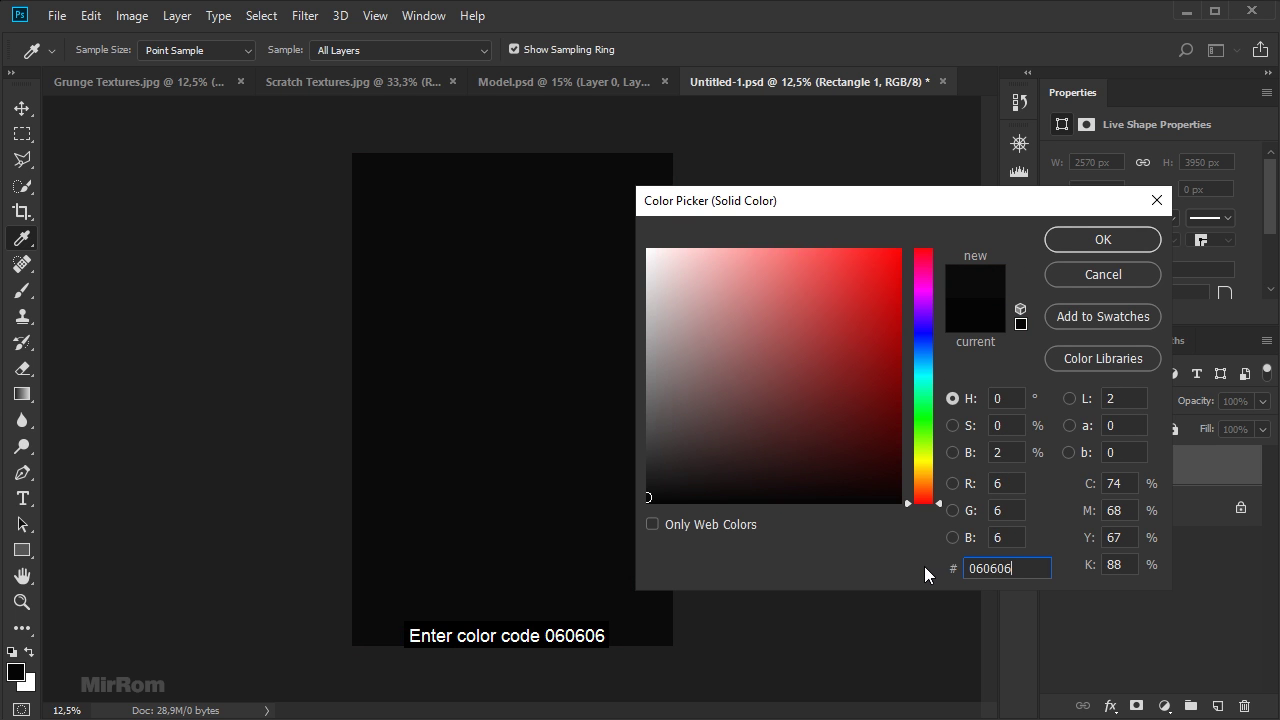
left_click_drag(1022, 568, 900, 580)
left_click(1022, 566)
left_click(1059, 242)
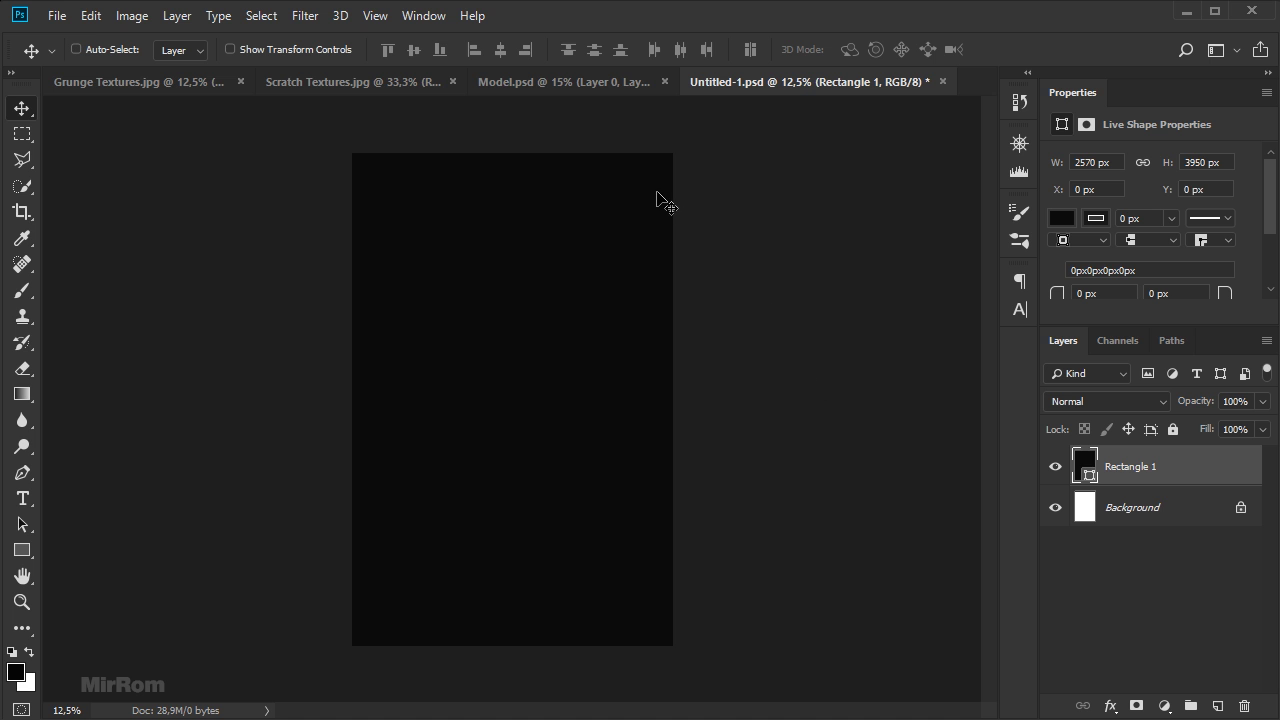
- Check the cut-out mask in Model.psd and drag the model layer into Untitled-1
left_click(553, 84)
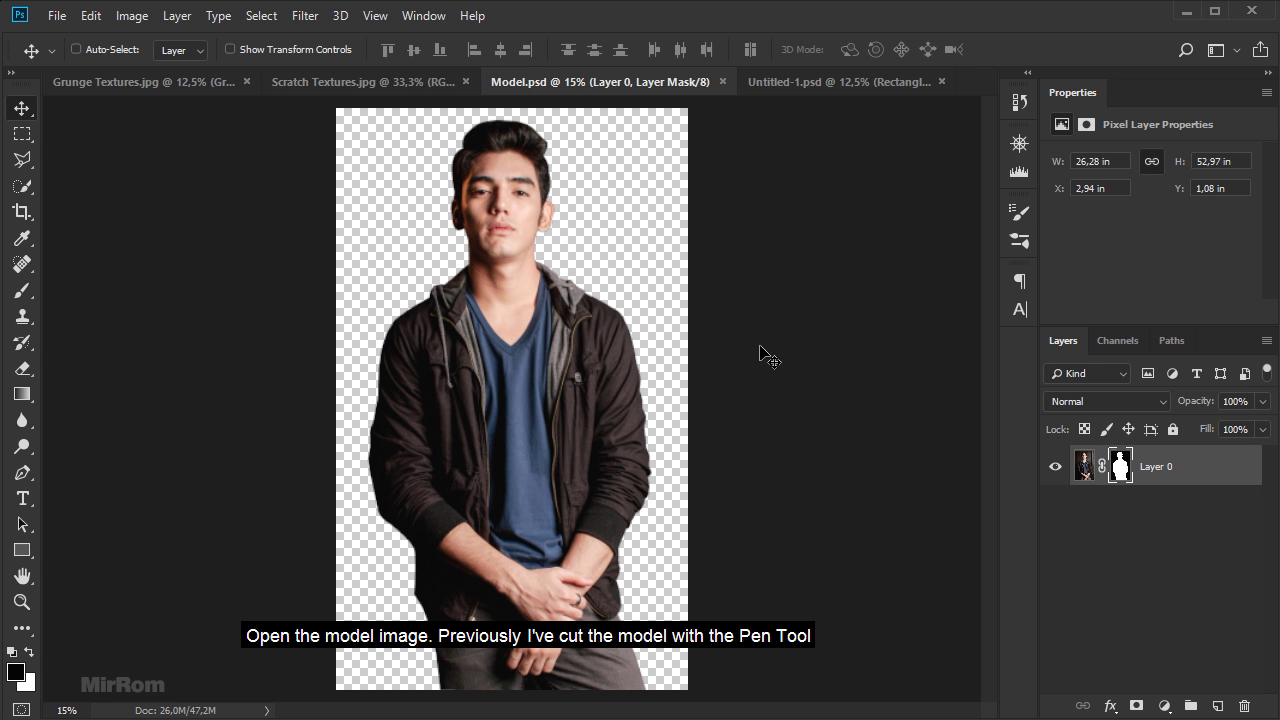
right_click(1120, 466)
left_click(1175, 477)
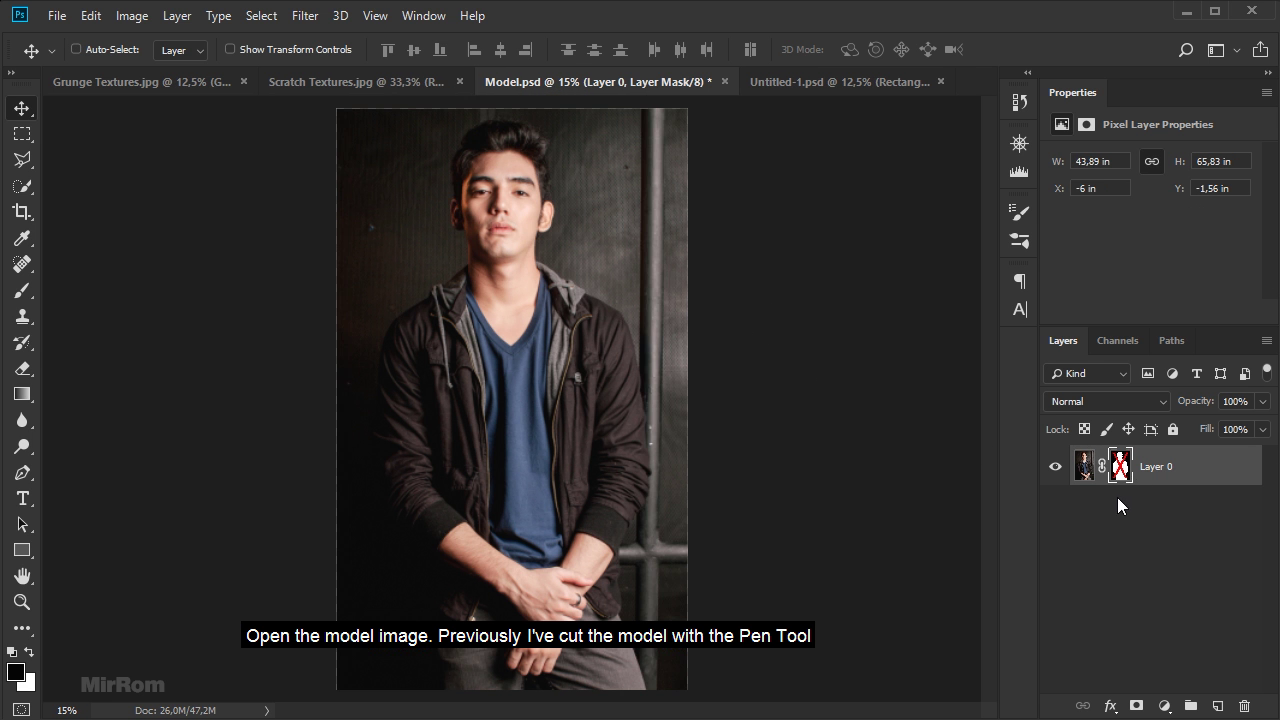
right_click(1120, 466)
left_click(1160, 486)
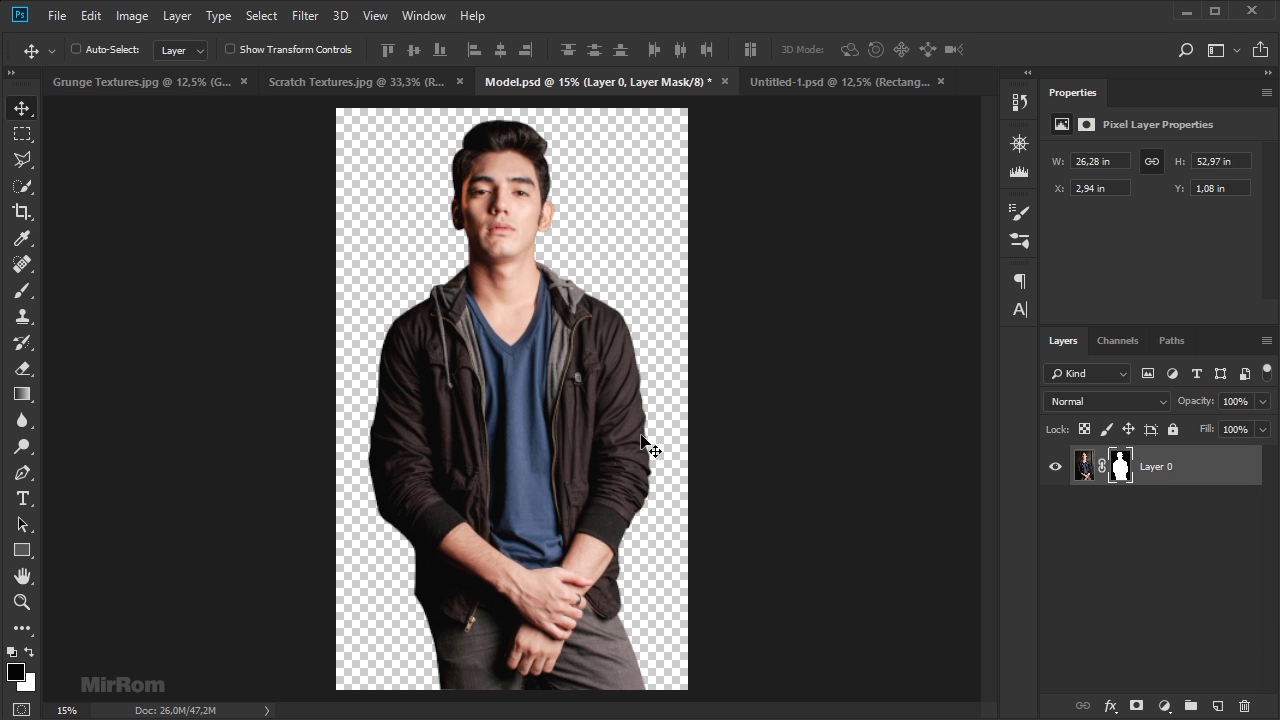
mouse_move(567, 374)
left_mouse_down()
mouse_move(547, 325)
mouse_move(533, 413)
mouse_move(542, 405)
left_mouse_up()
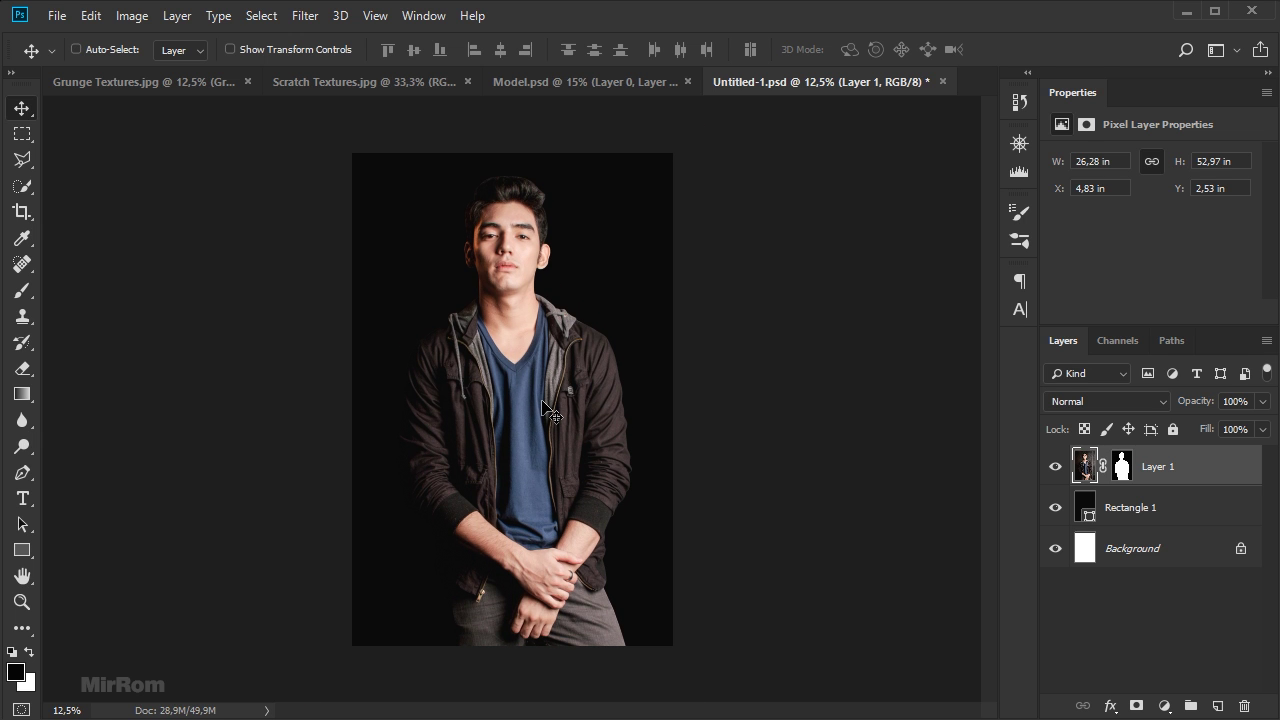
- Apply the layer mask to the model layer and rename it Model
right_click(1120, 471)
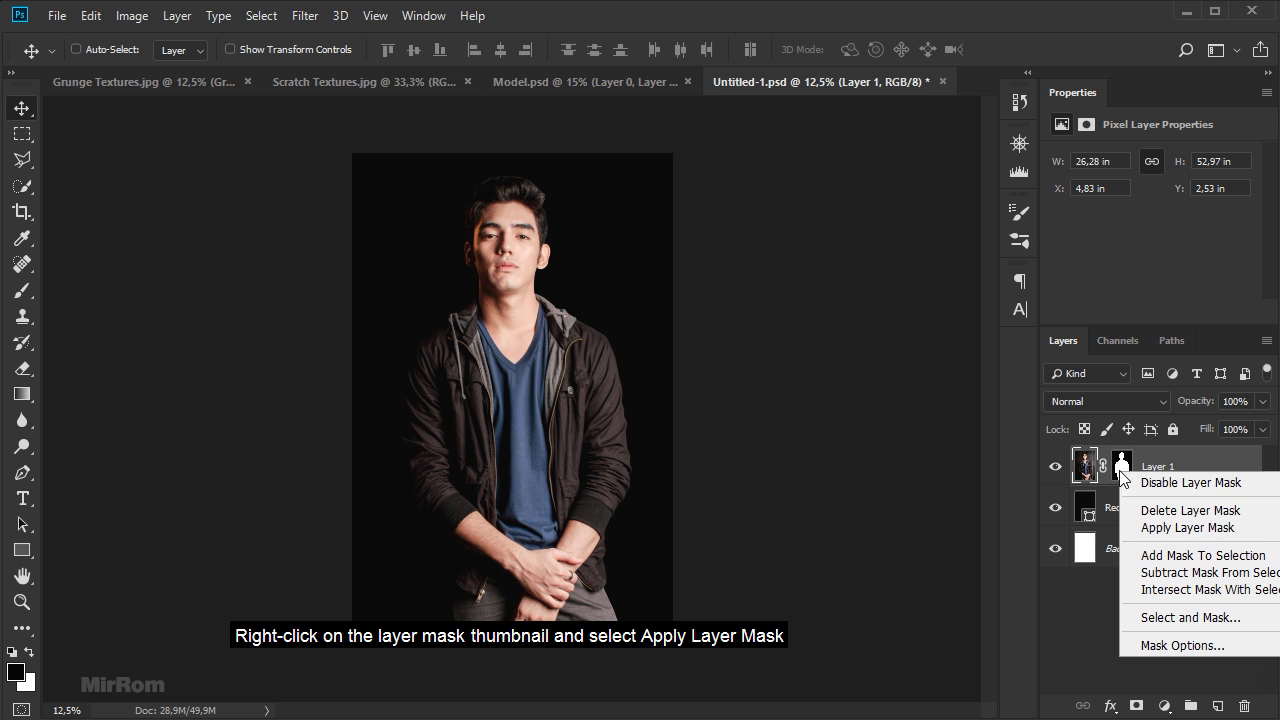
left_click(1165, 527)
double_click(1119, 470)
type("Model")
key("Return")
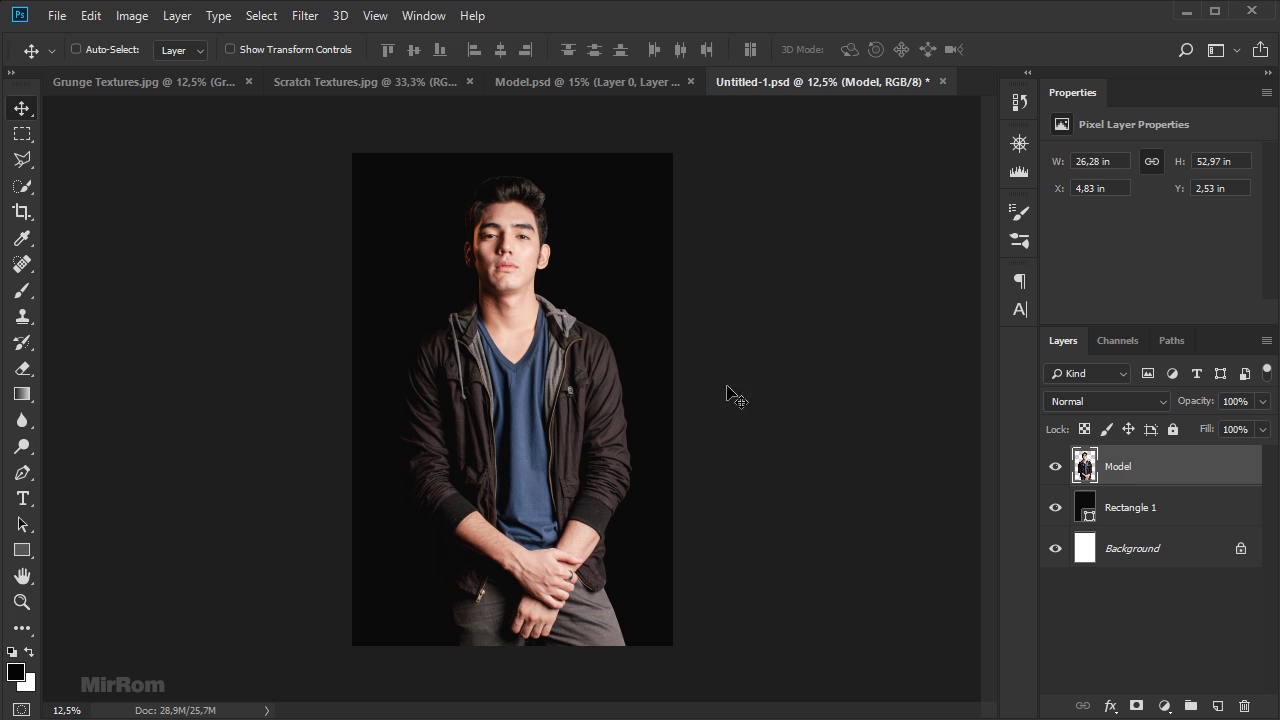
- Grade the Model in Camera Raw: Contrast +22, Highlights -73, Shadows +31, Clarity +62, Vibrance -33
left_click(305, 16)
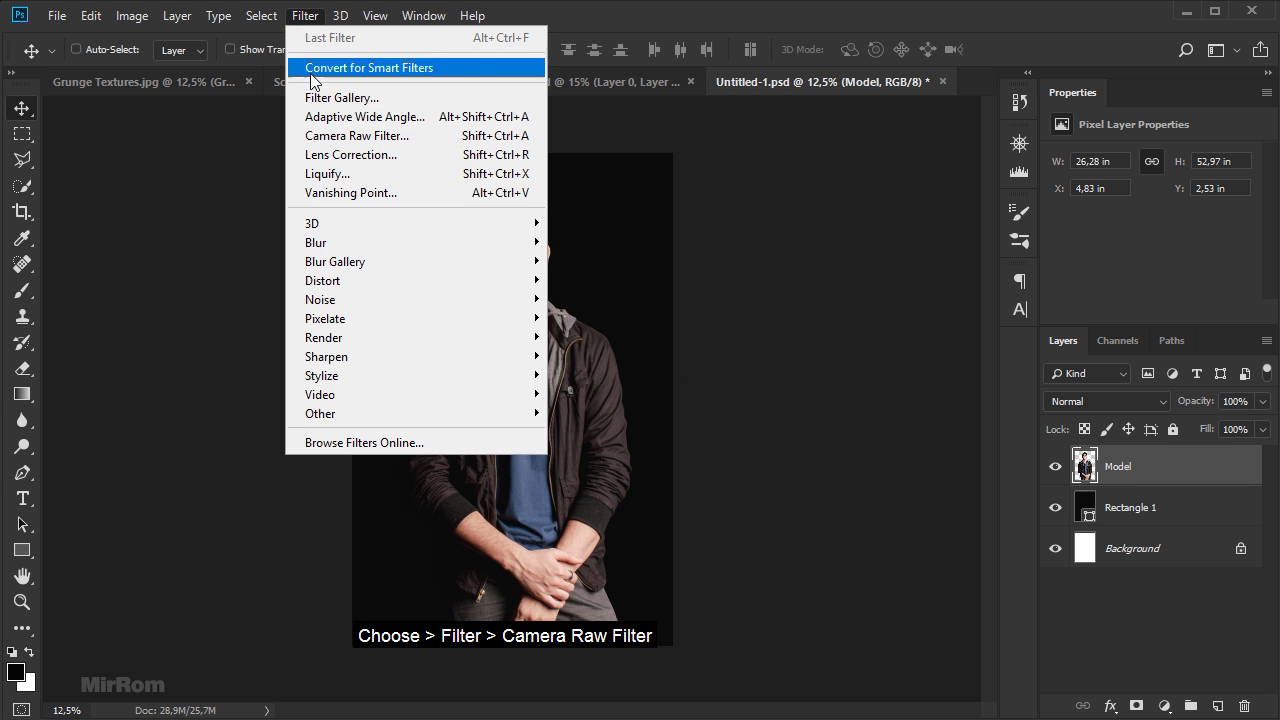
left_click(444, 138)
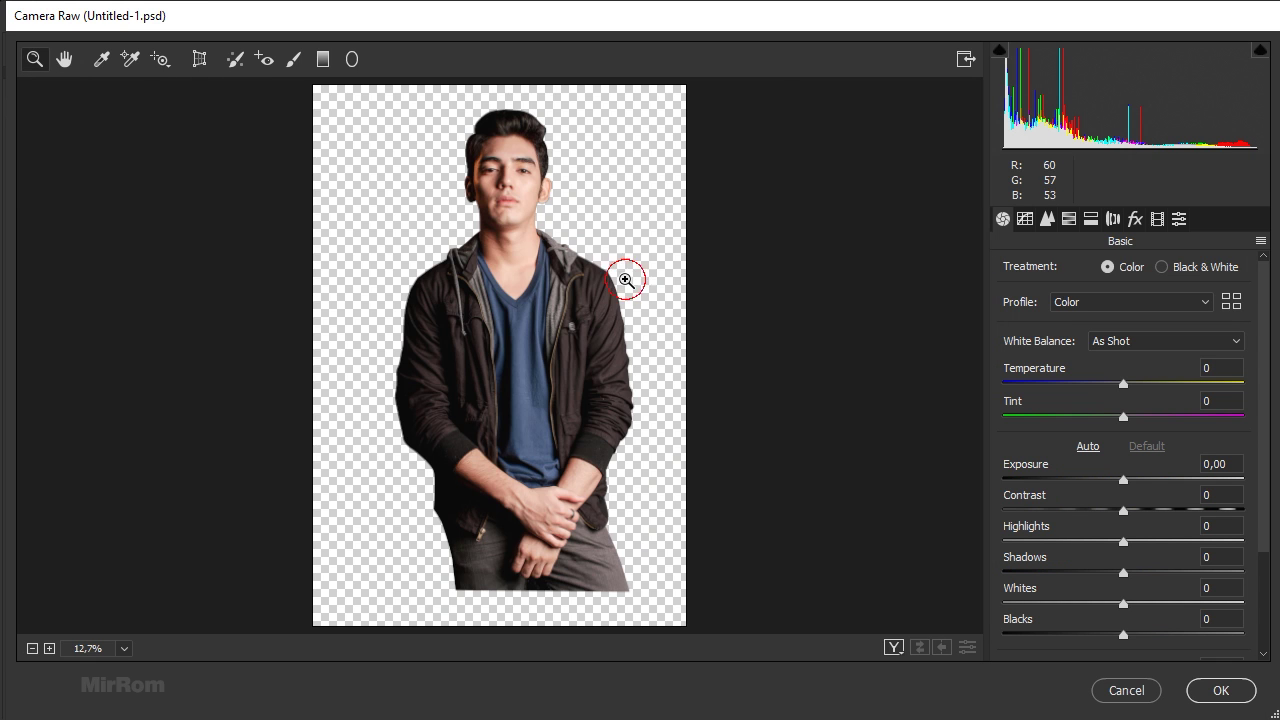
left_click(626, 280)
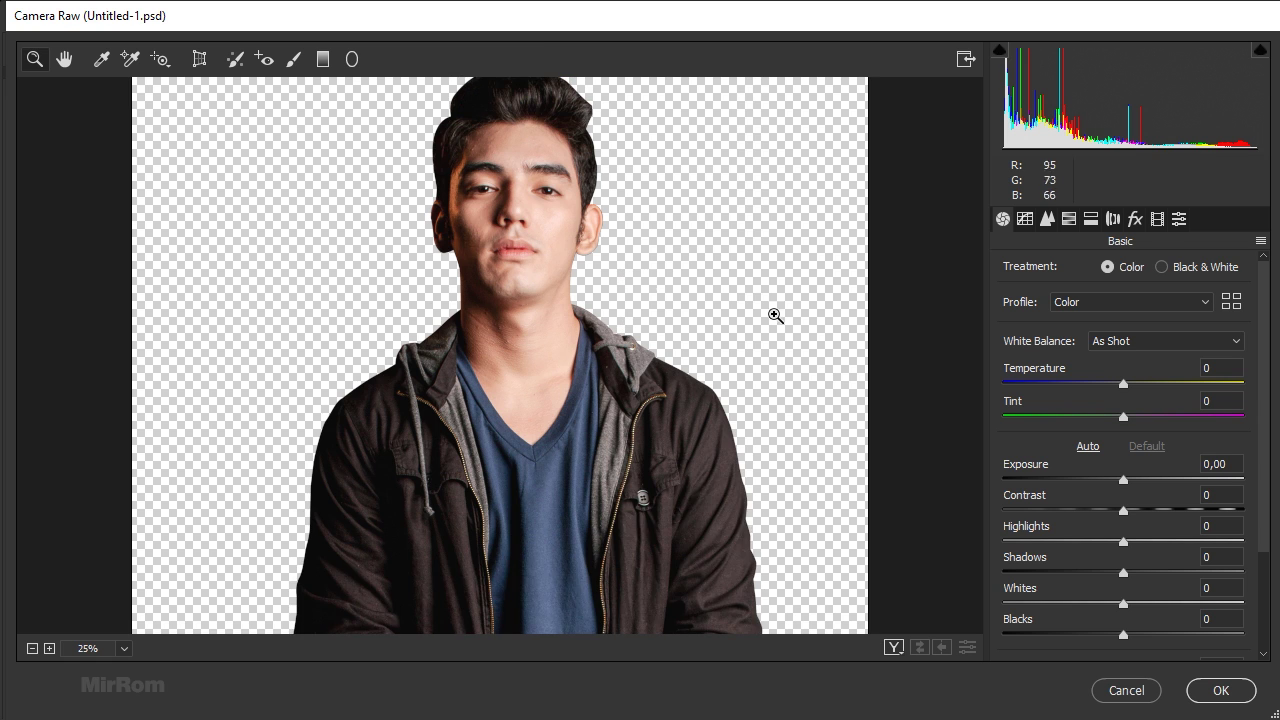
left_click(842, 377, "alt")
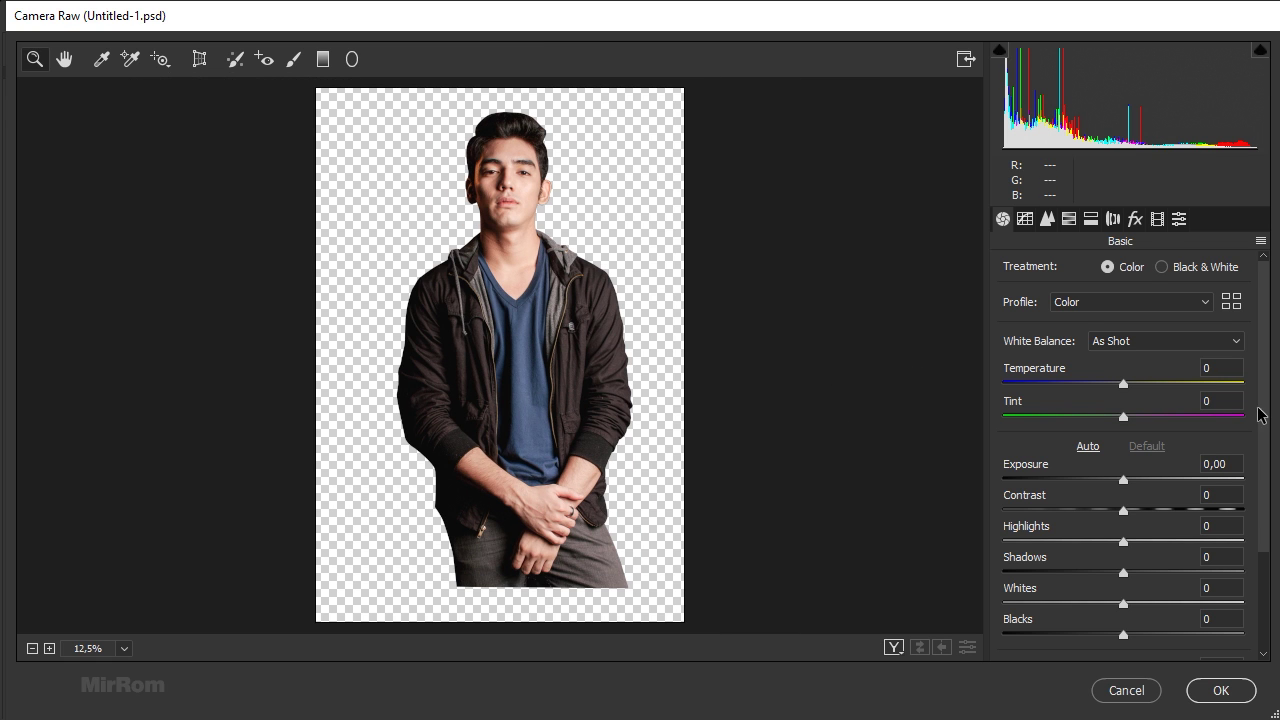
left_click_drag(1258, 415, 1258, 520)
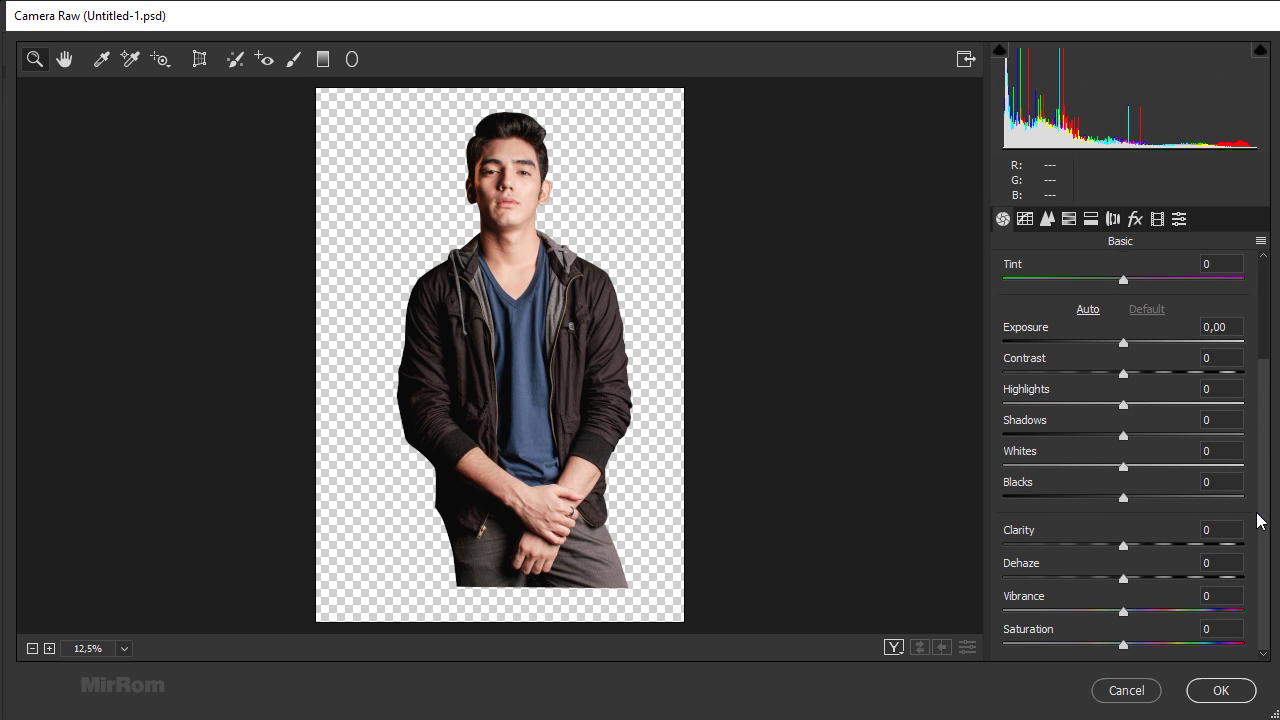
mouse_move(1123, 373)
left_mouse_down()
mouse_move(1149, 374)
mouse_move(1035, 418)
left_mouse_up()
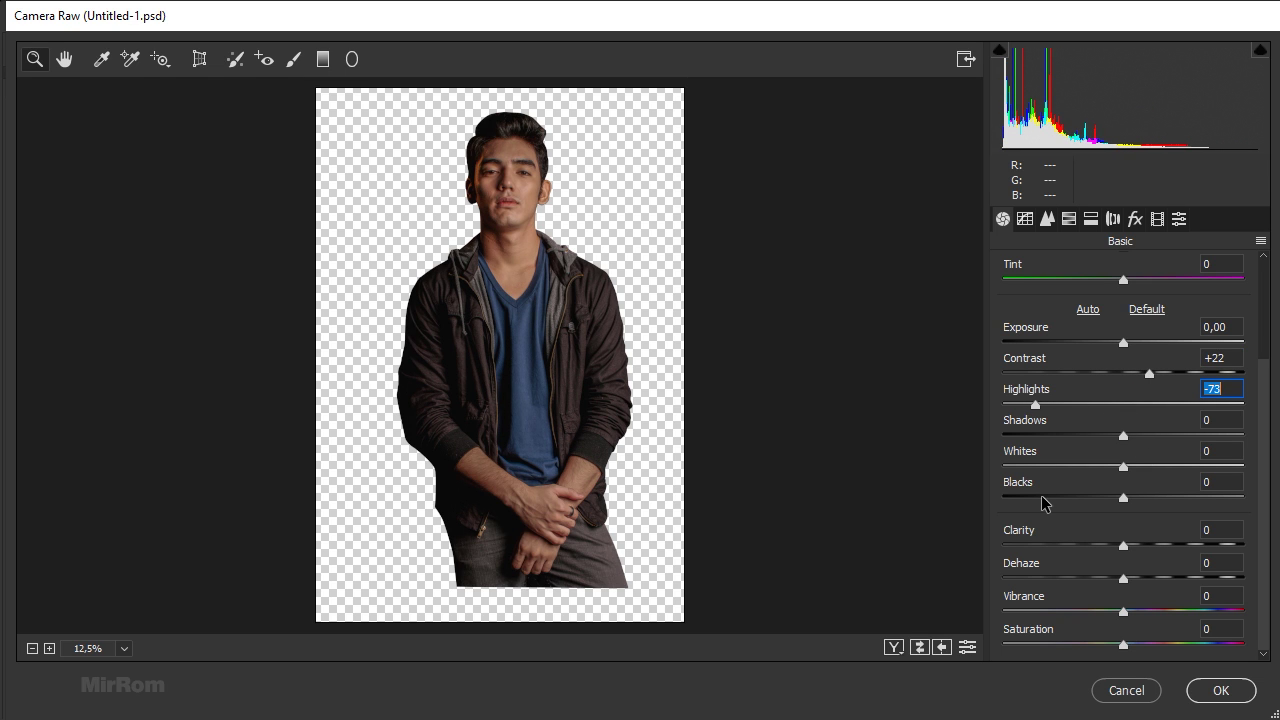
mouse_move(1123, 436)
left_mouse_down()
mouse_move(1159, 438)
mouse_move(1144, 467)
left_mouse_up()
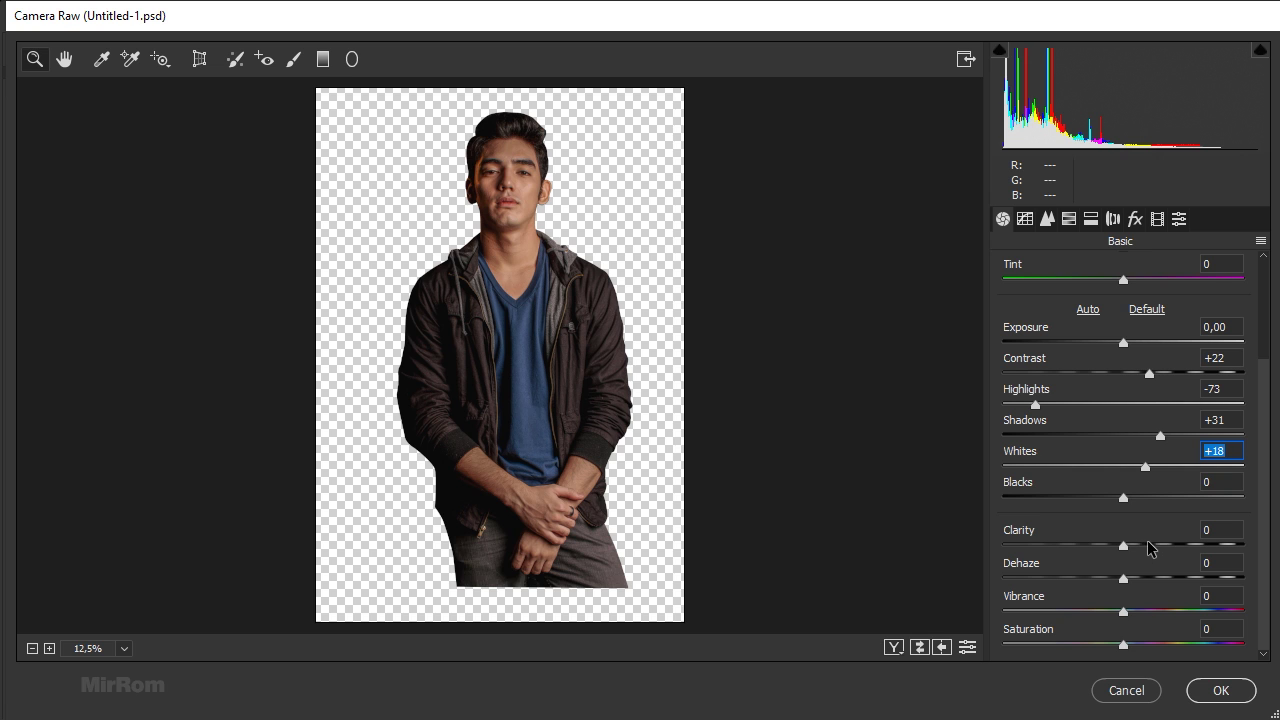
left_click_drag(1123, 545, 1203, 545)
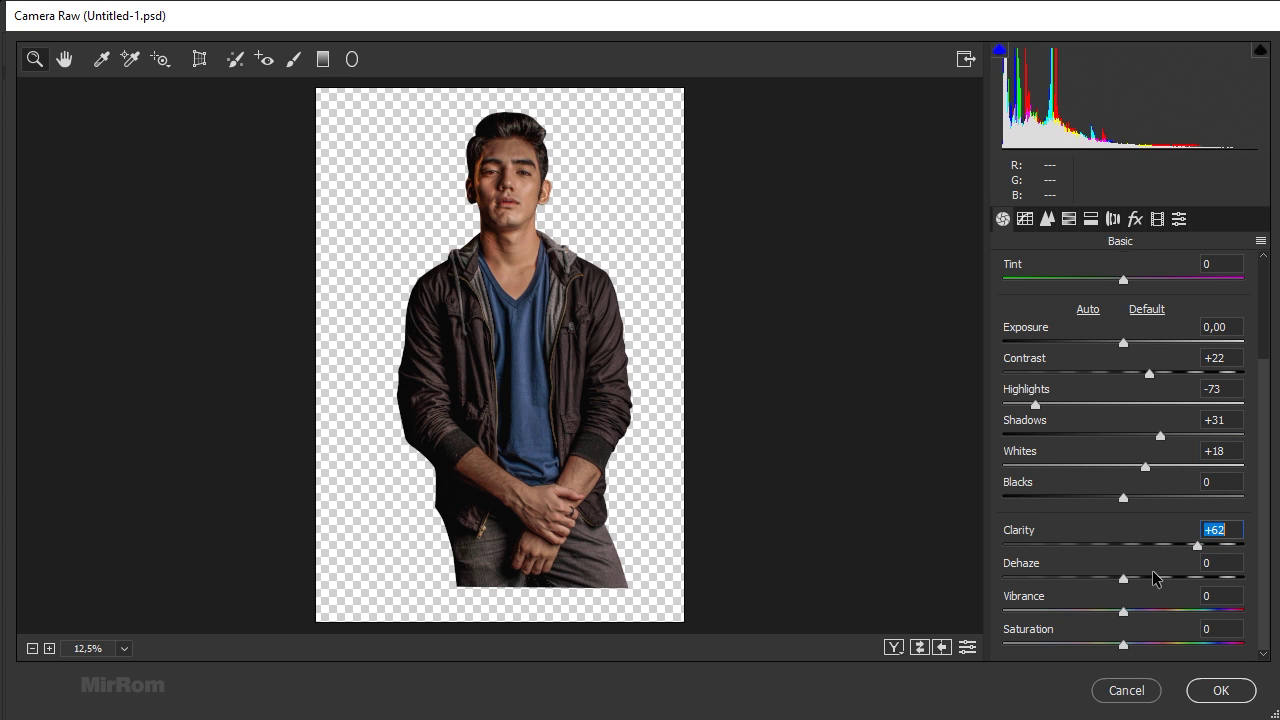
mouse_move(1123, 578)
left_mouse_down()
mouse_move(1138, 580)
mouse_move(1078, 612)
left_mouse_up()
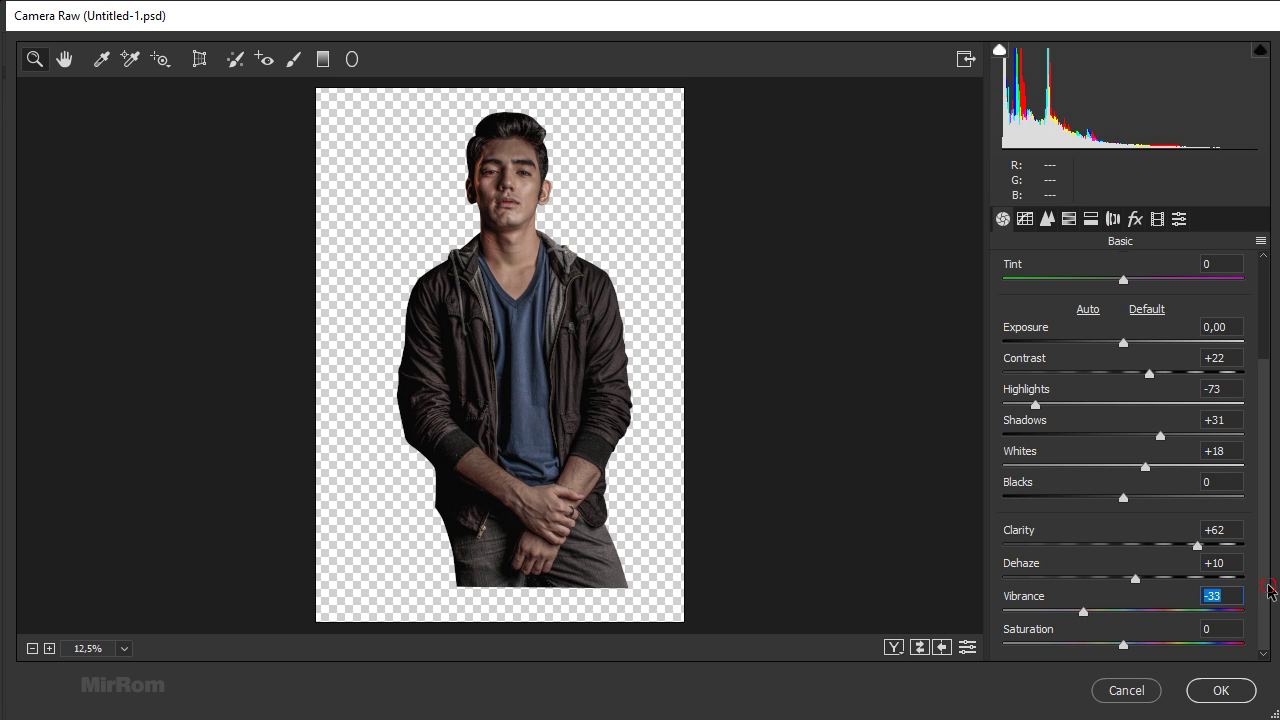
left_click(1212, 686)
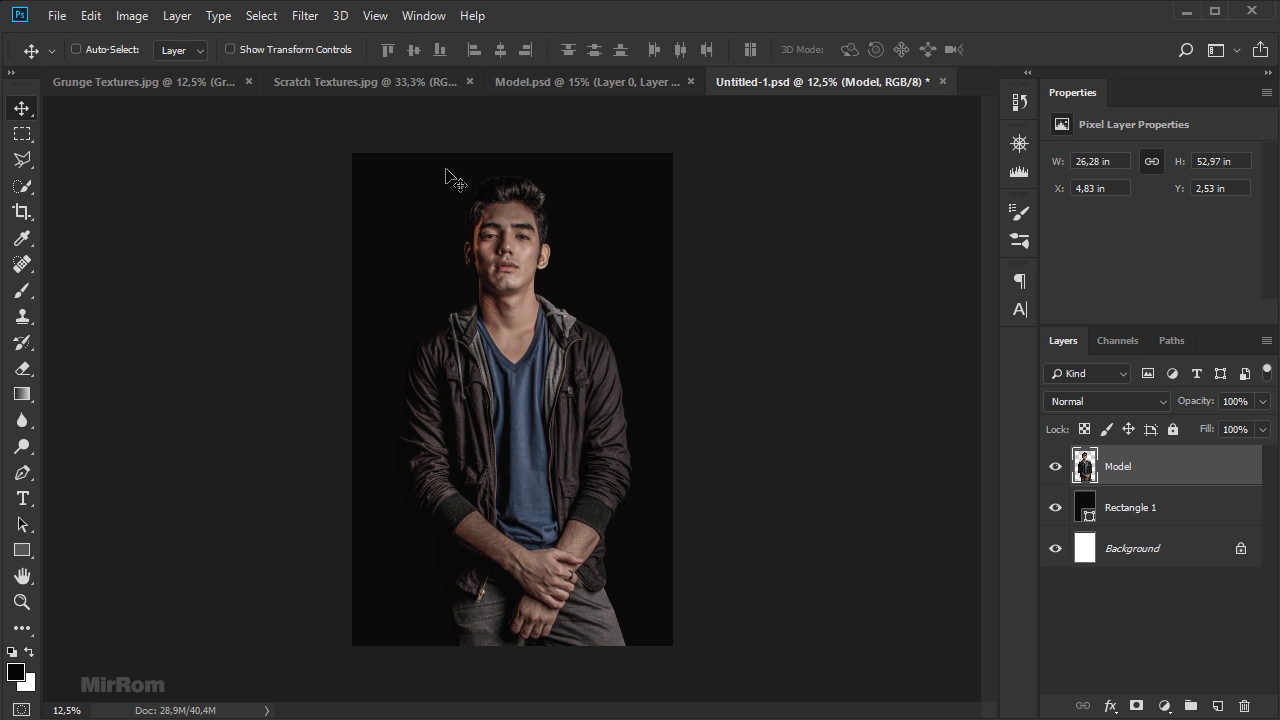
- Apply Poster Edges in the Filter Gallery with Edge Thickness 1, Edge Intensity 2, Posterization 2
left_click(305, 15)
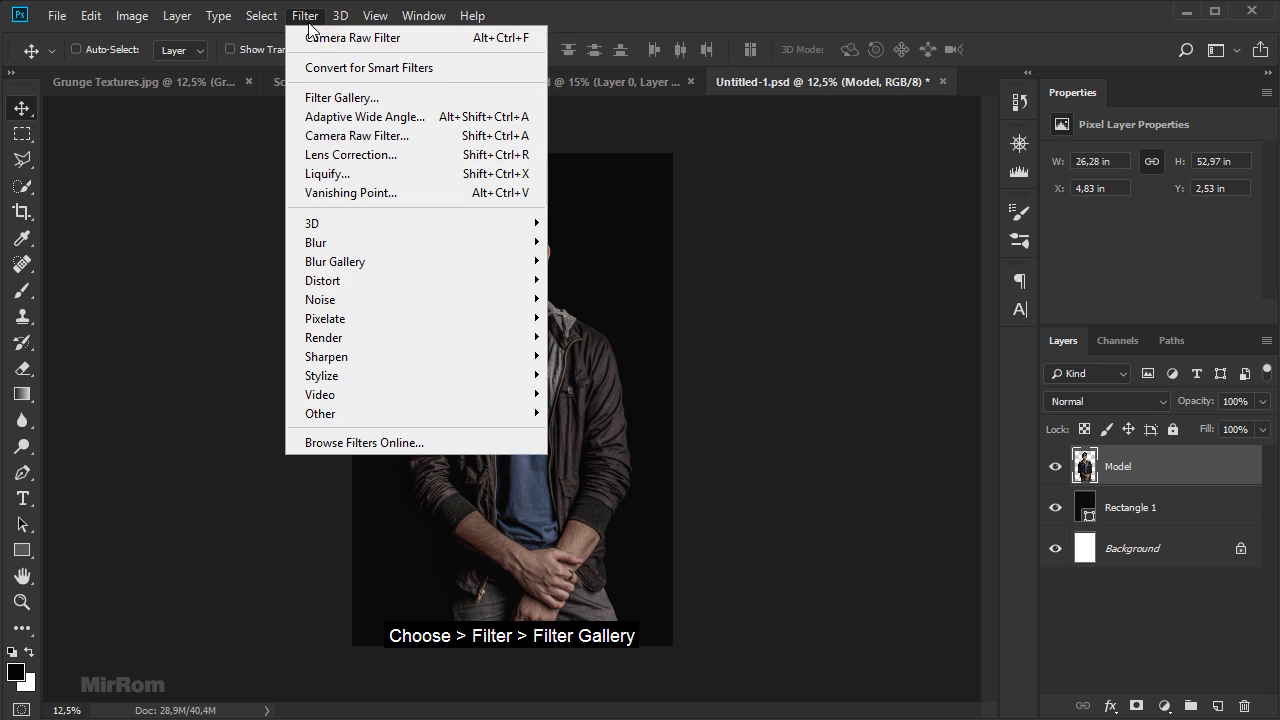
left_click(452, 97)
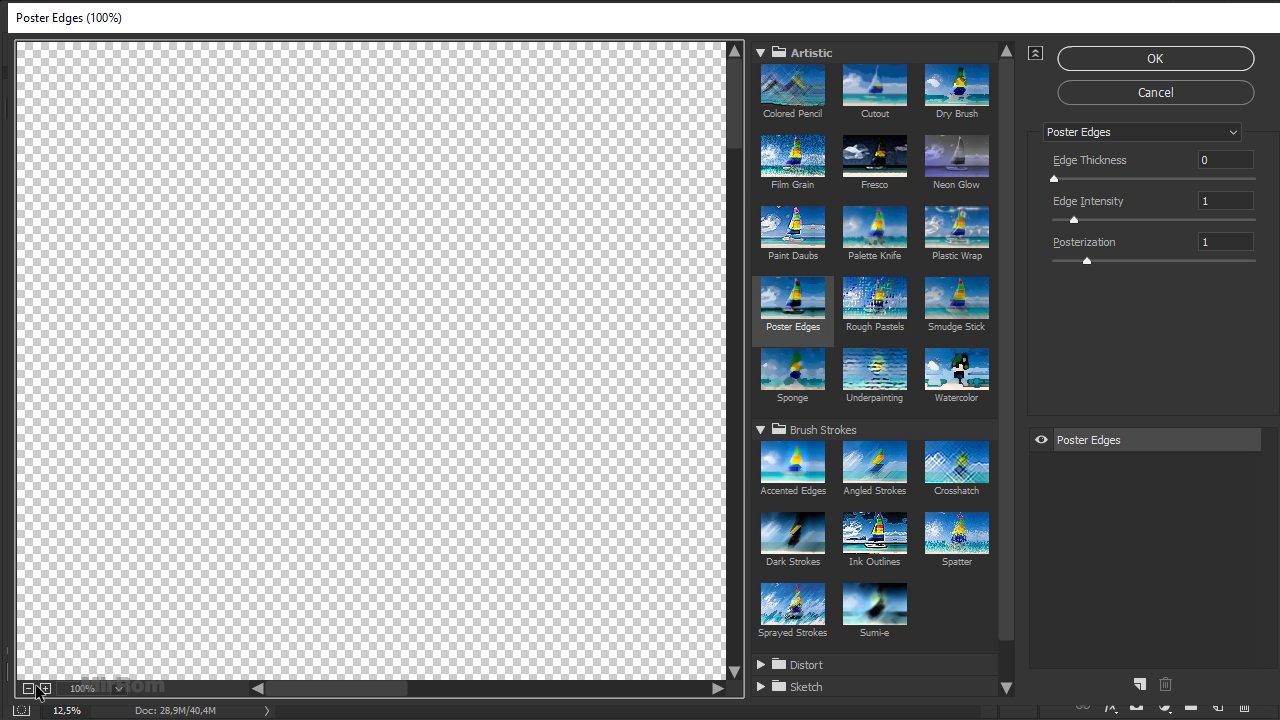
left_click(28, 688)
left_click(28, 688)
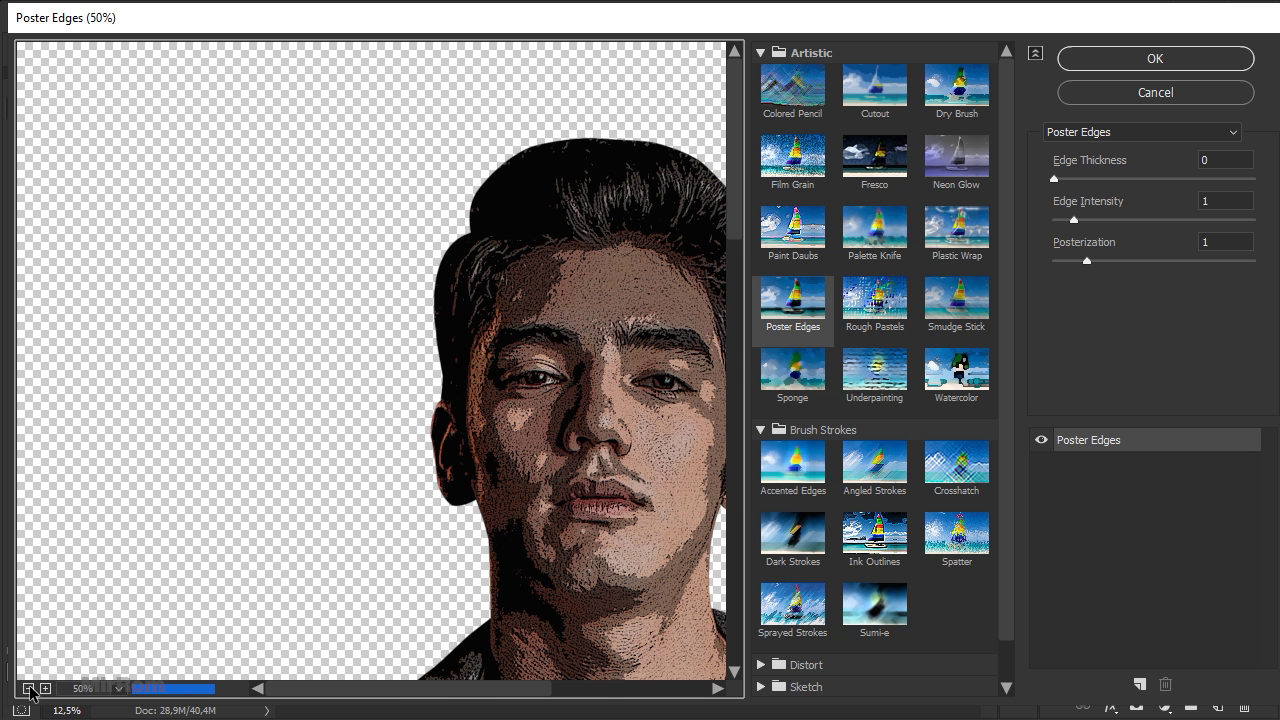
left_click(28, 688)
left_click_drag(371, 514, 371, 469)
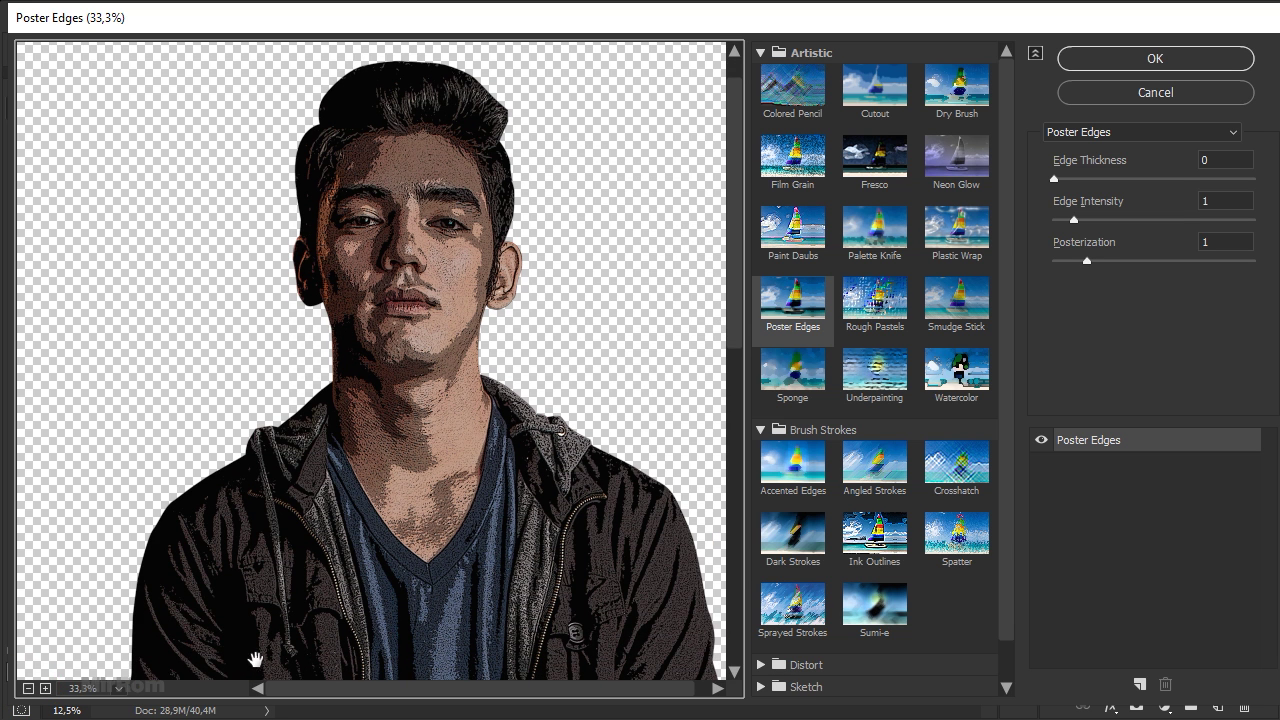
left_click_drag(486, 423, 491, 331)
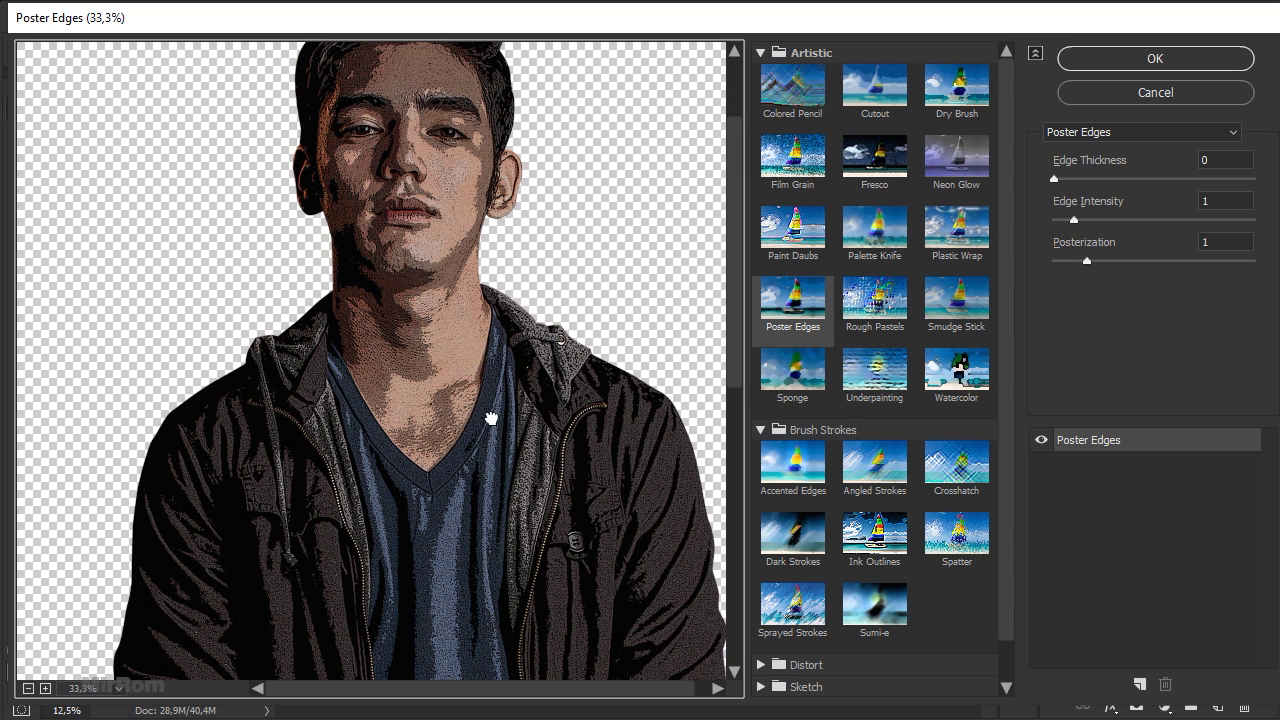
left_click(761, 53)
left_click(761, 53)
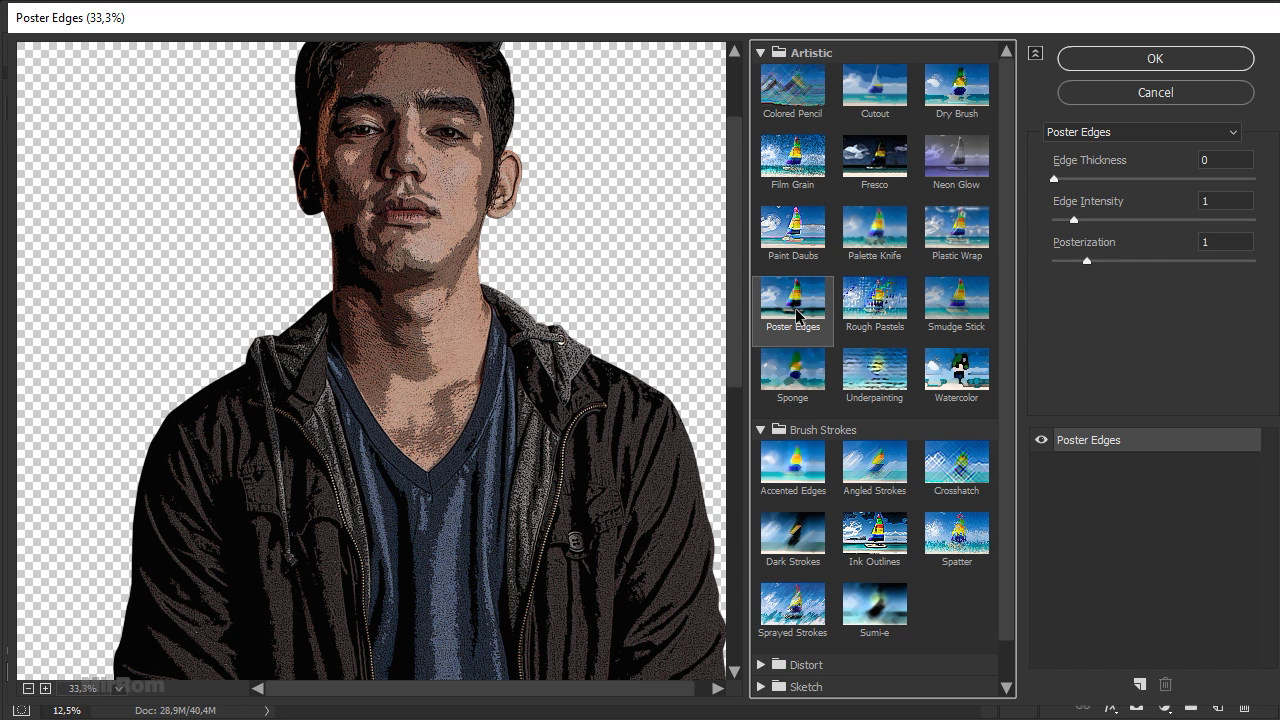
left_click(797, 305)
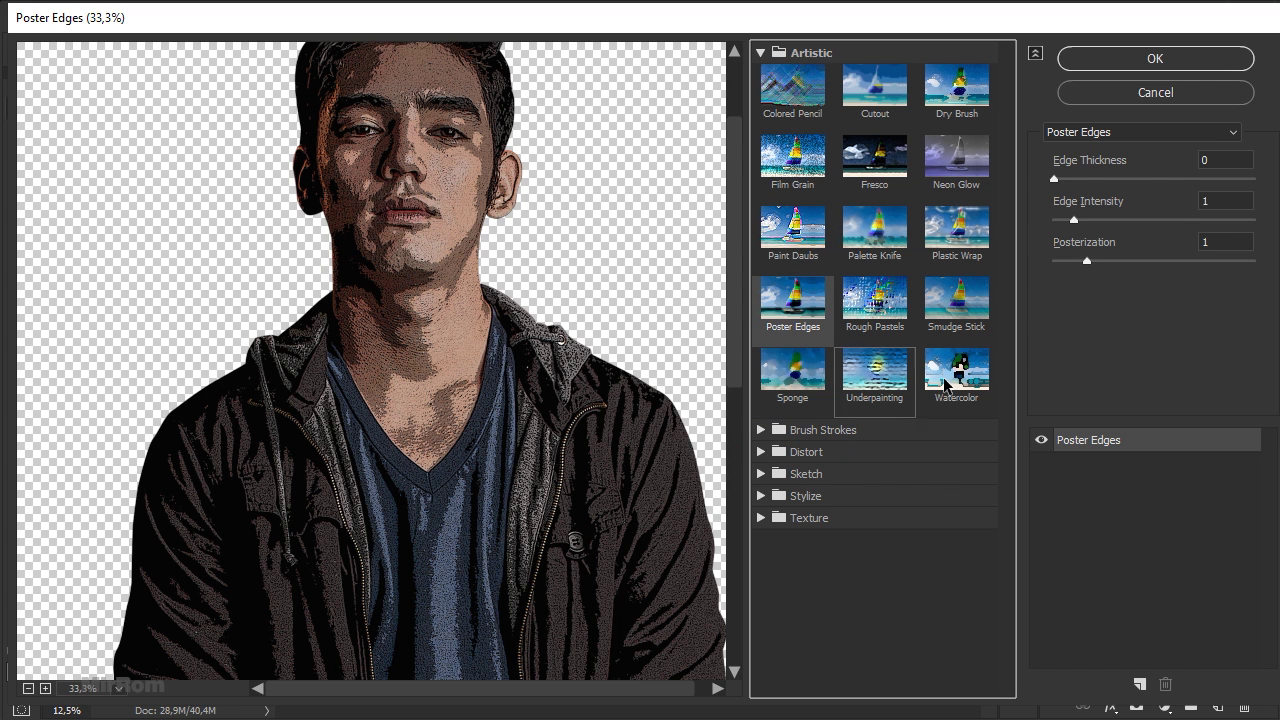
left_click(1055, 179)
left_click_drag(1066, 182, 1090, 220)
left_click(1078, 220)
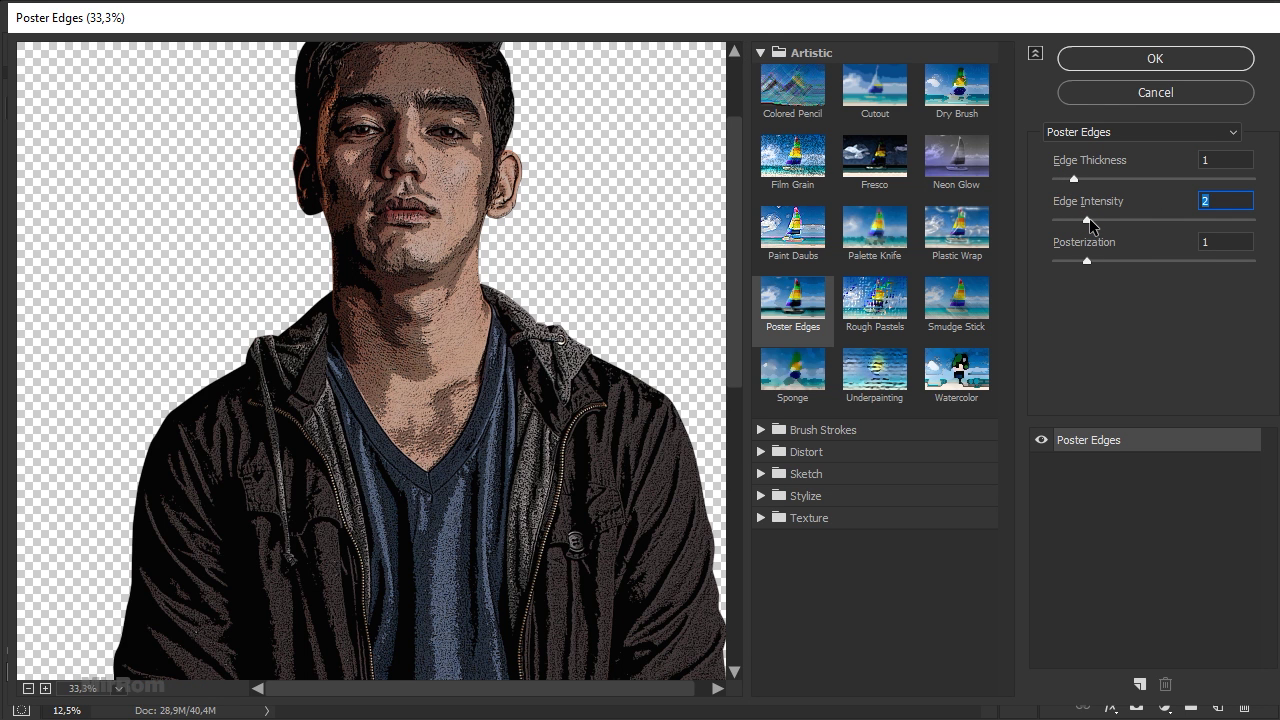
left_click_drag(1101, 265, 1120, 261)
mouse_move(531, 346)
left_mouse_down()
mouse_move(536, 233)
mouse_move(540, 343)
left_mouse_up()
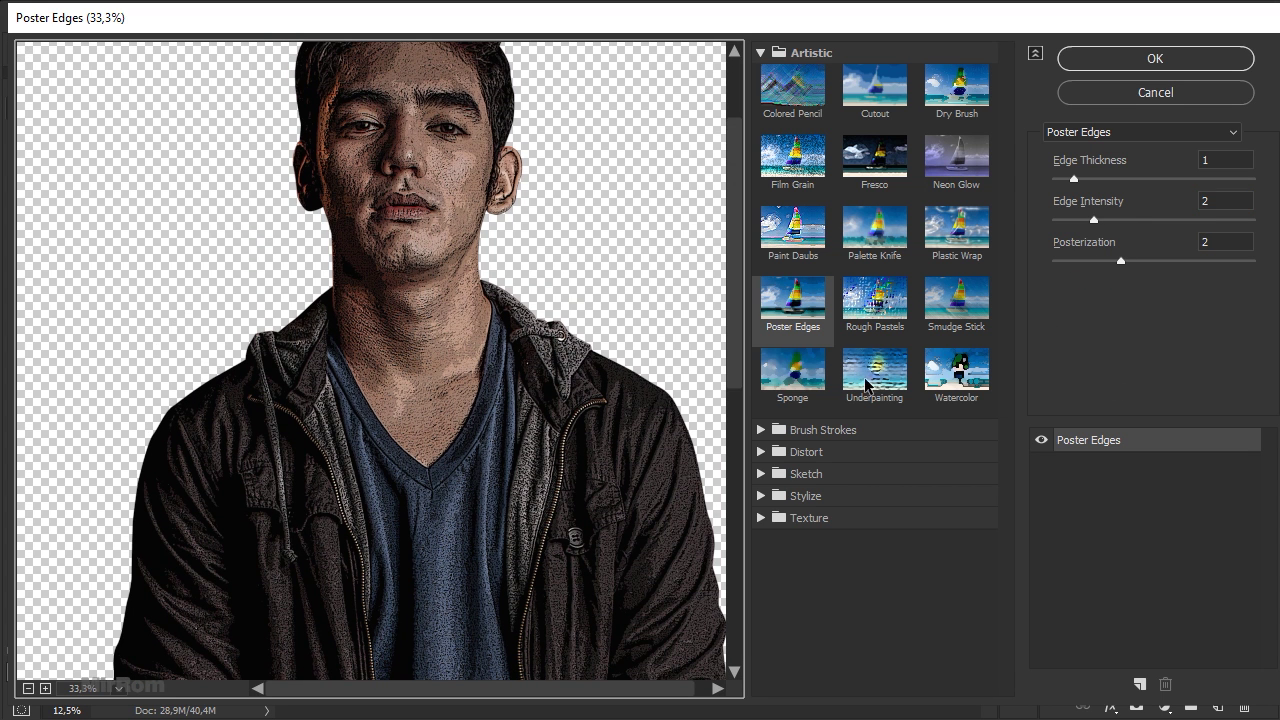
- Stack a Crosshatch effect (Stroke Length 8, Sharpness 6, Strength 1) and apply both filters
left_click(1140, 686)
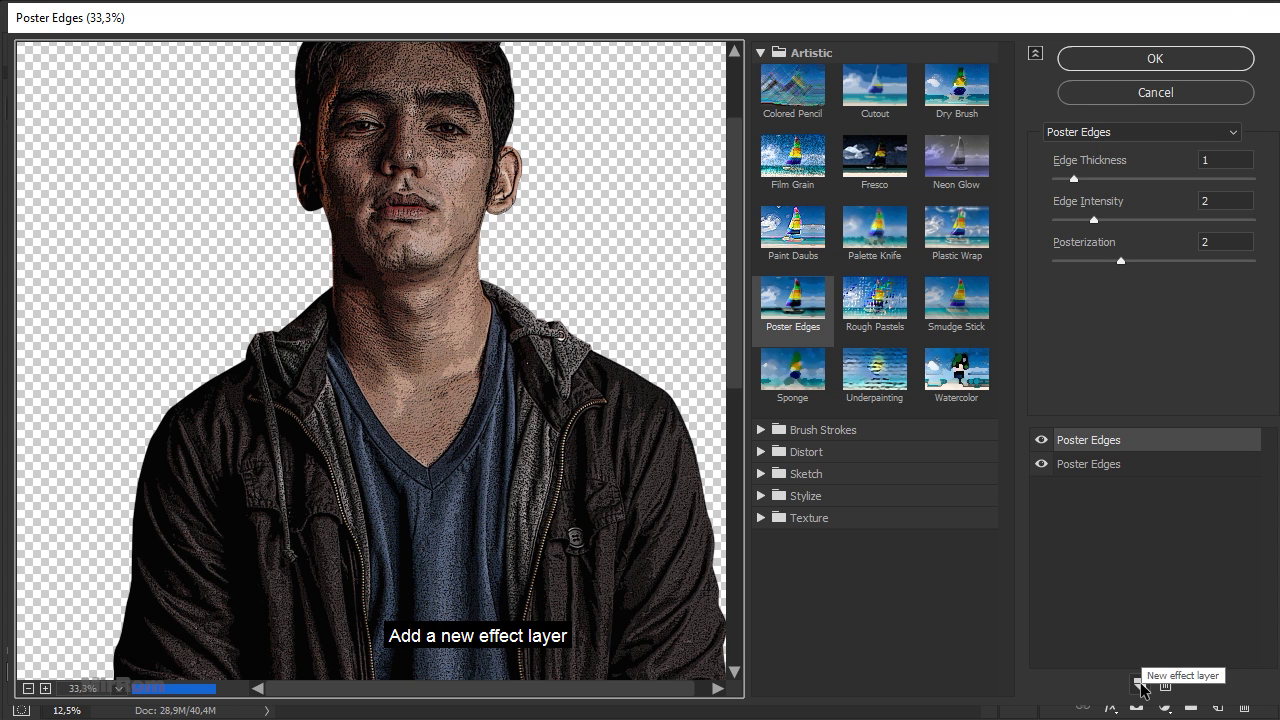
left_click(760, 52)
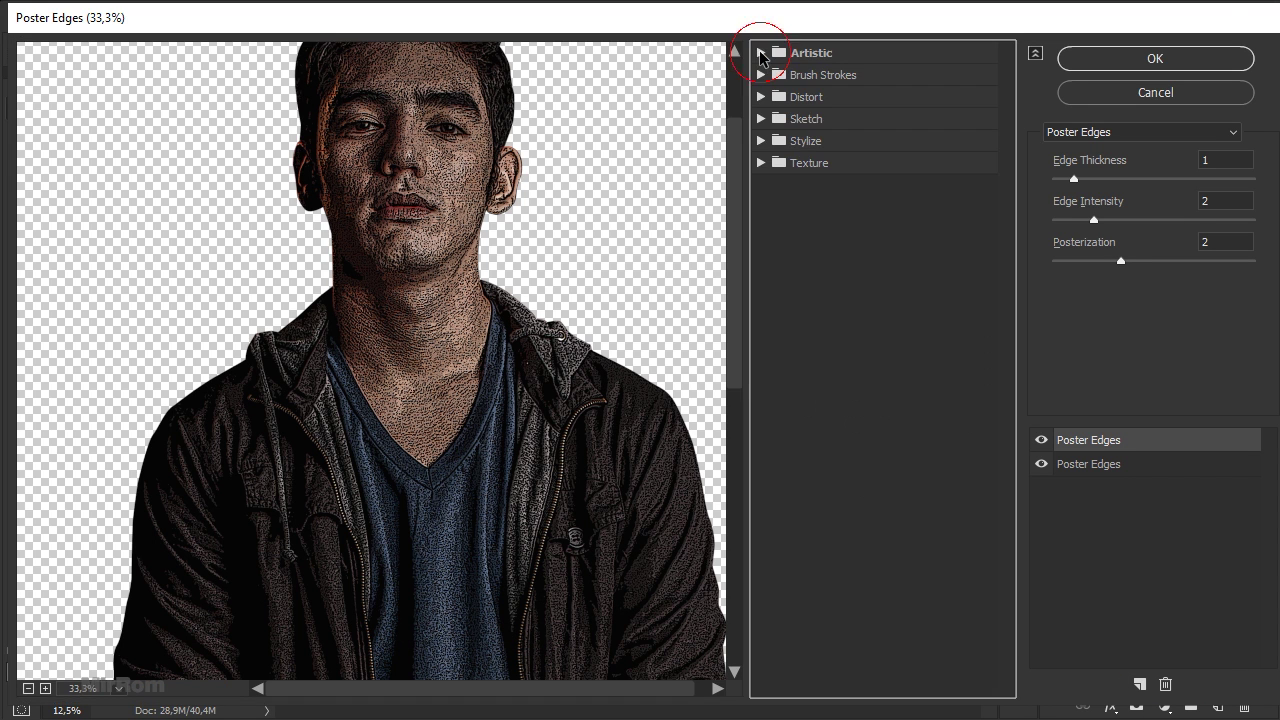
left_click(761, 75)
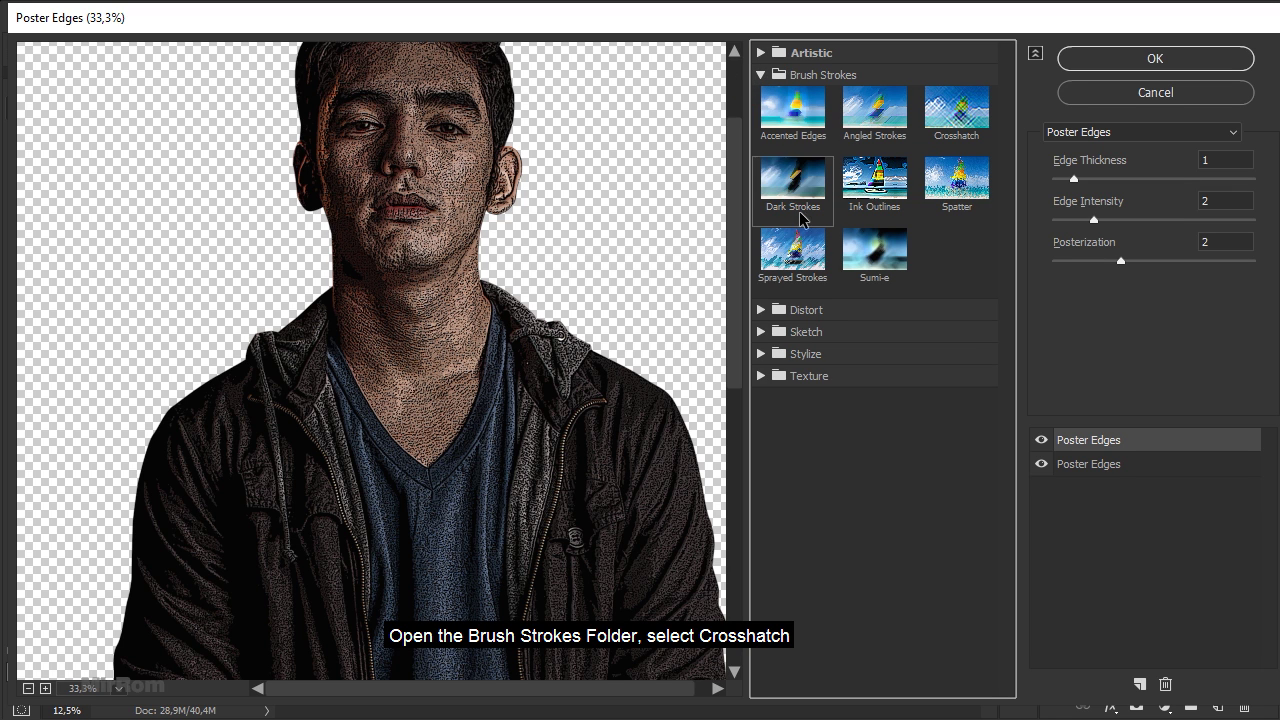
left_click(980, 116)
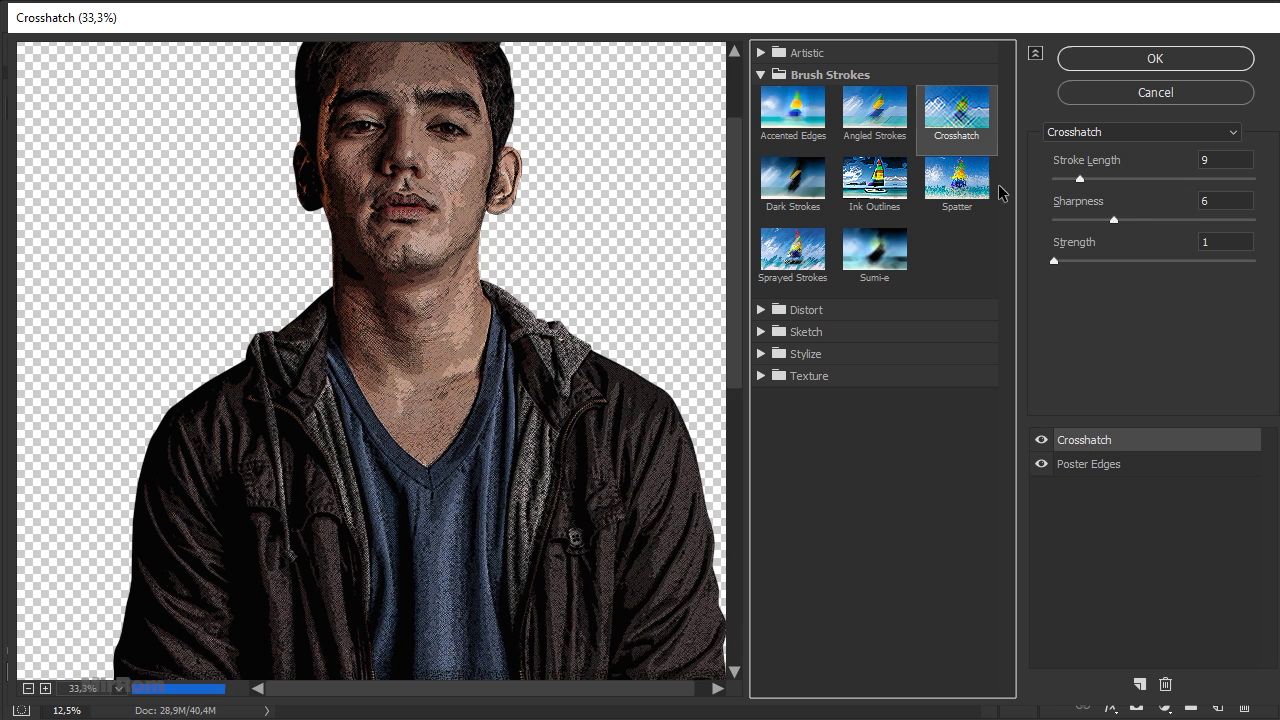
left_click_drag(1080, 180, 1075, 180)
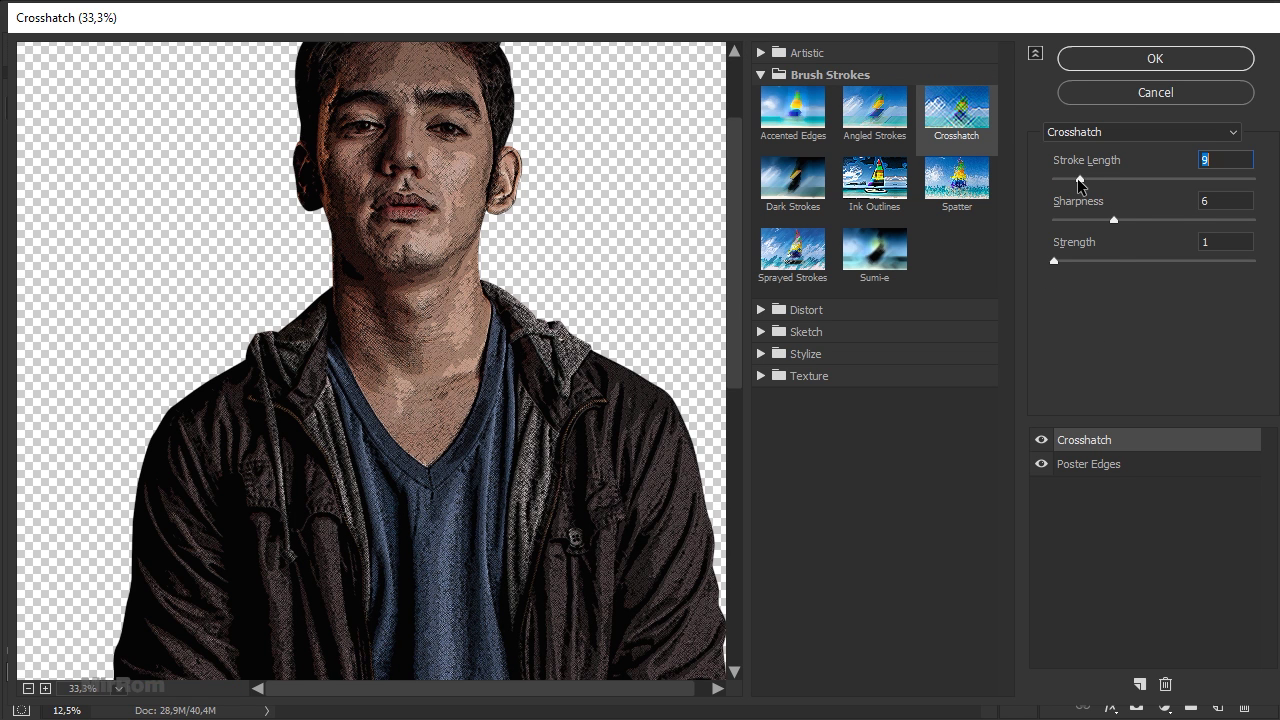
left_click_drag(1113, 220, 1107, 220)
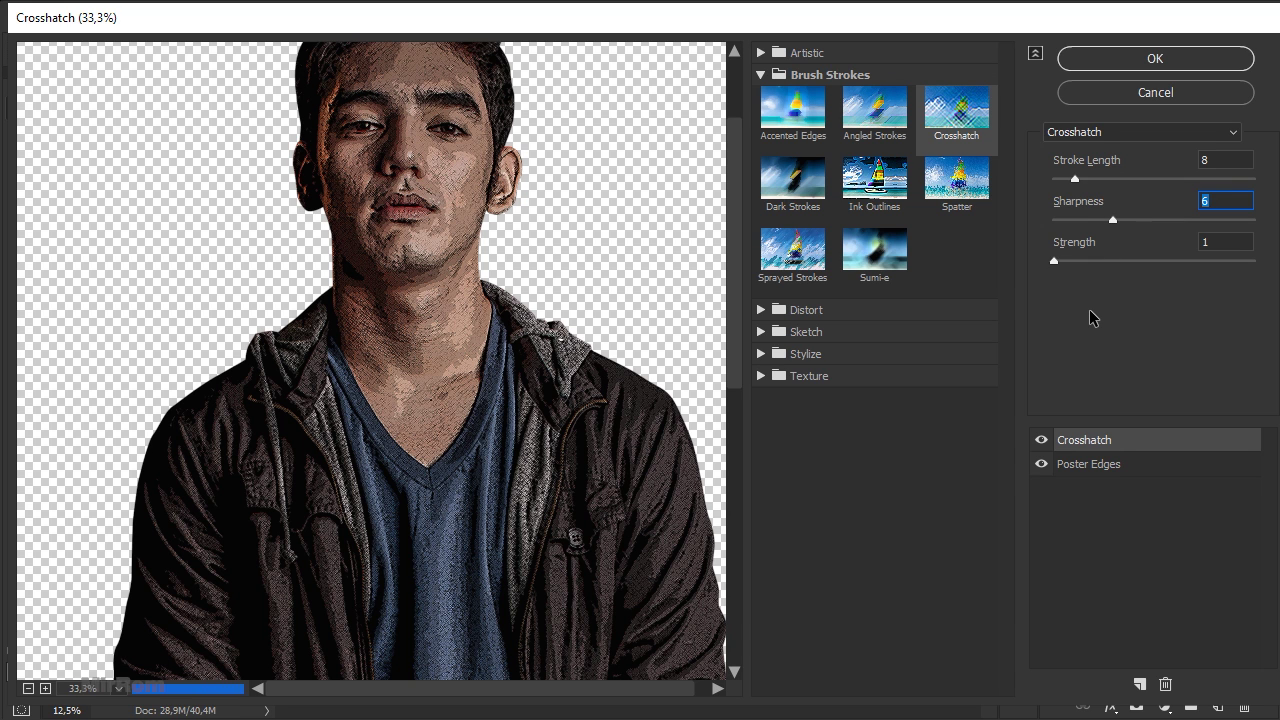
mouse_move(527, 479)
left_mouse_down()
mouse_move(525, 540)
mouse_move(523, 277)
left_mouse_up()
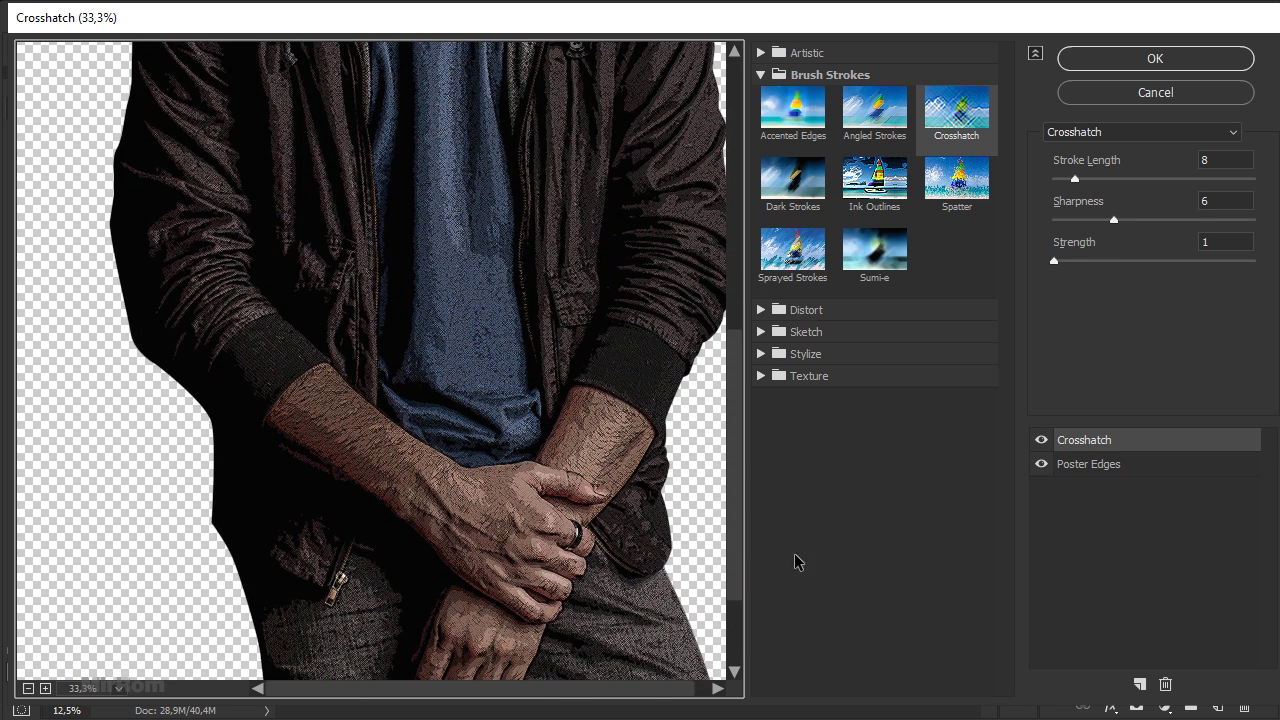
left_click(1160, 59)
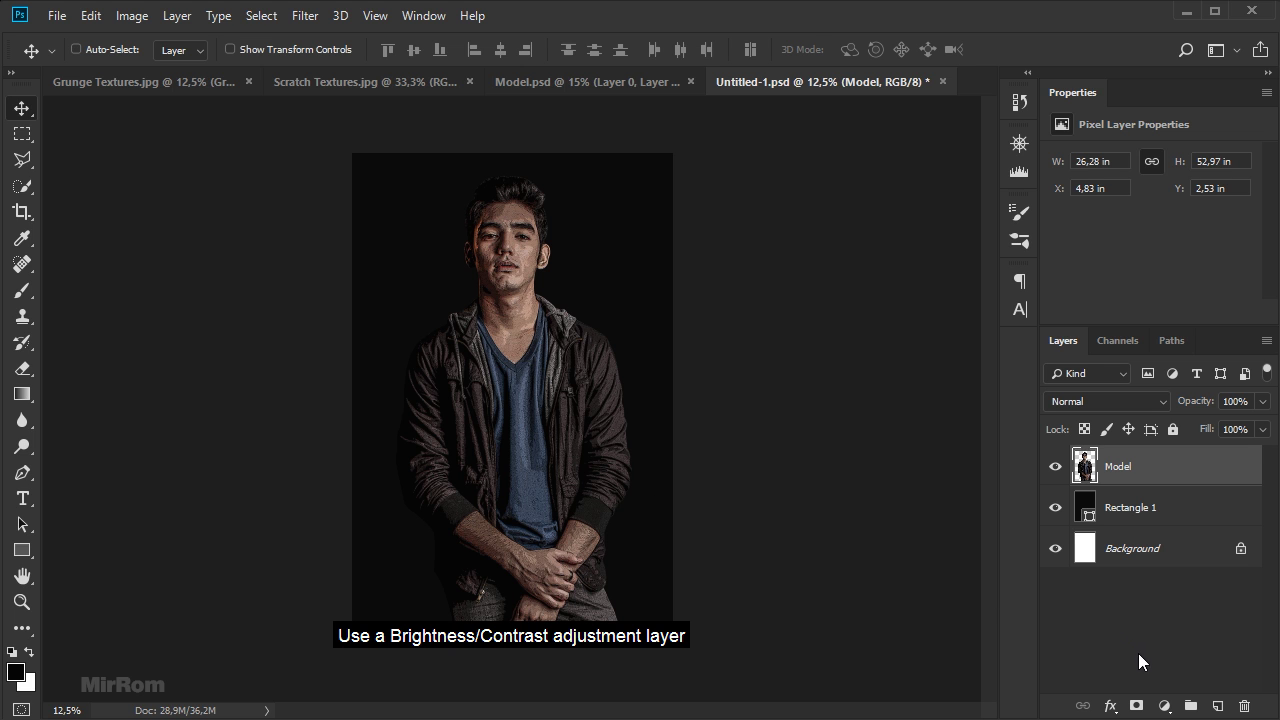
- Add a Brightness/Contrast adjustment layer above Model with Brightness 44 and Contrast 83
left_click(1164, 706)
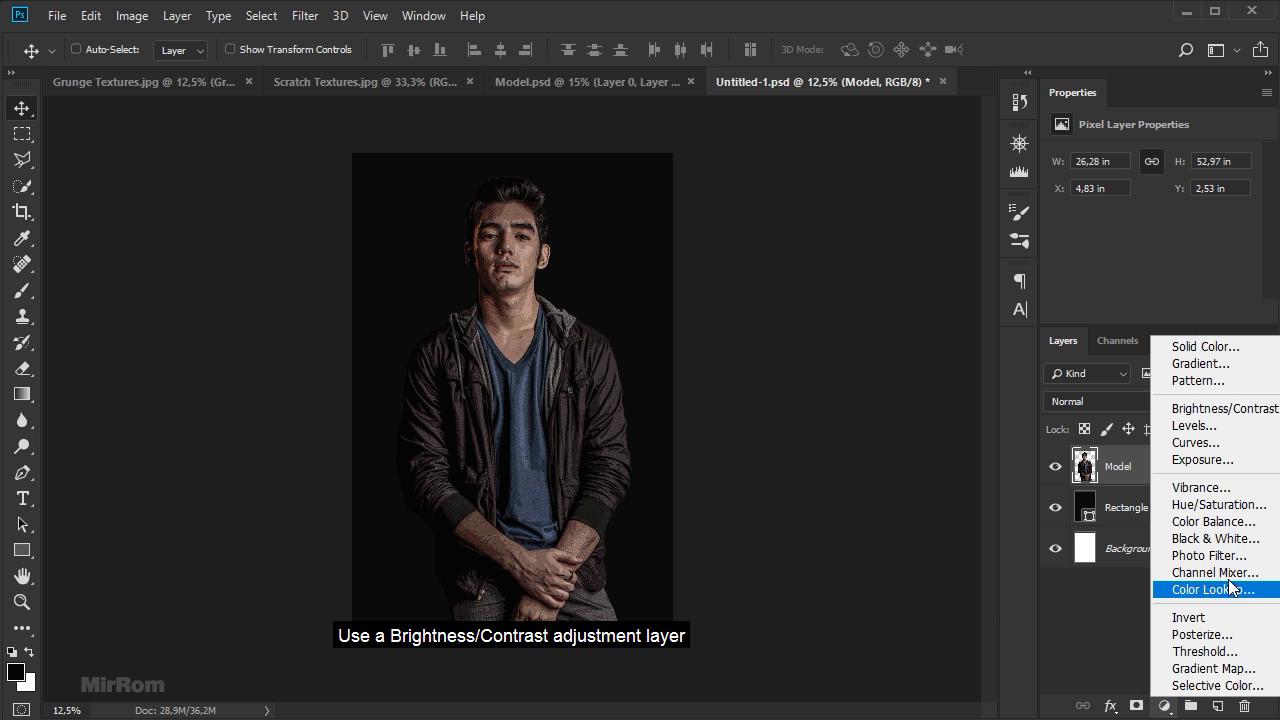
left_click(1241, 418)
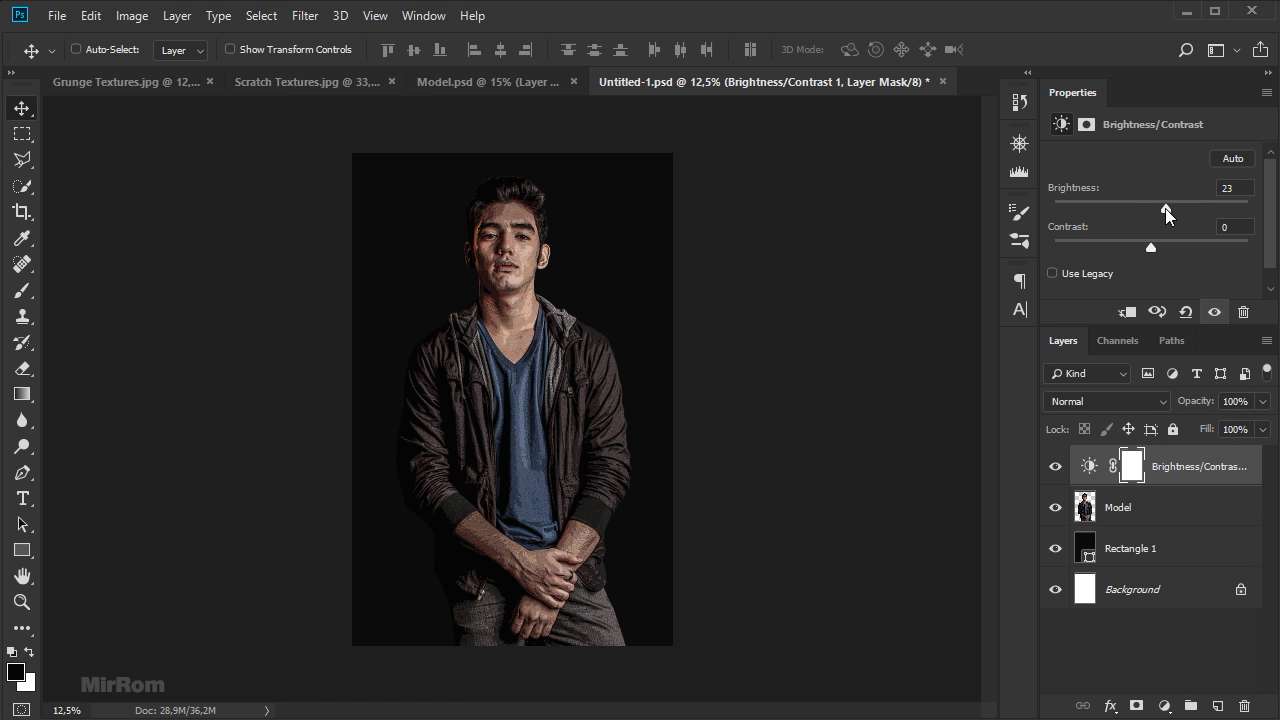
left_click_drag(1166, 210, 1181, 208)
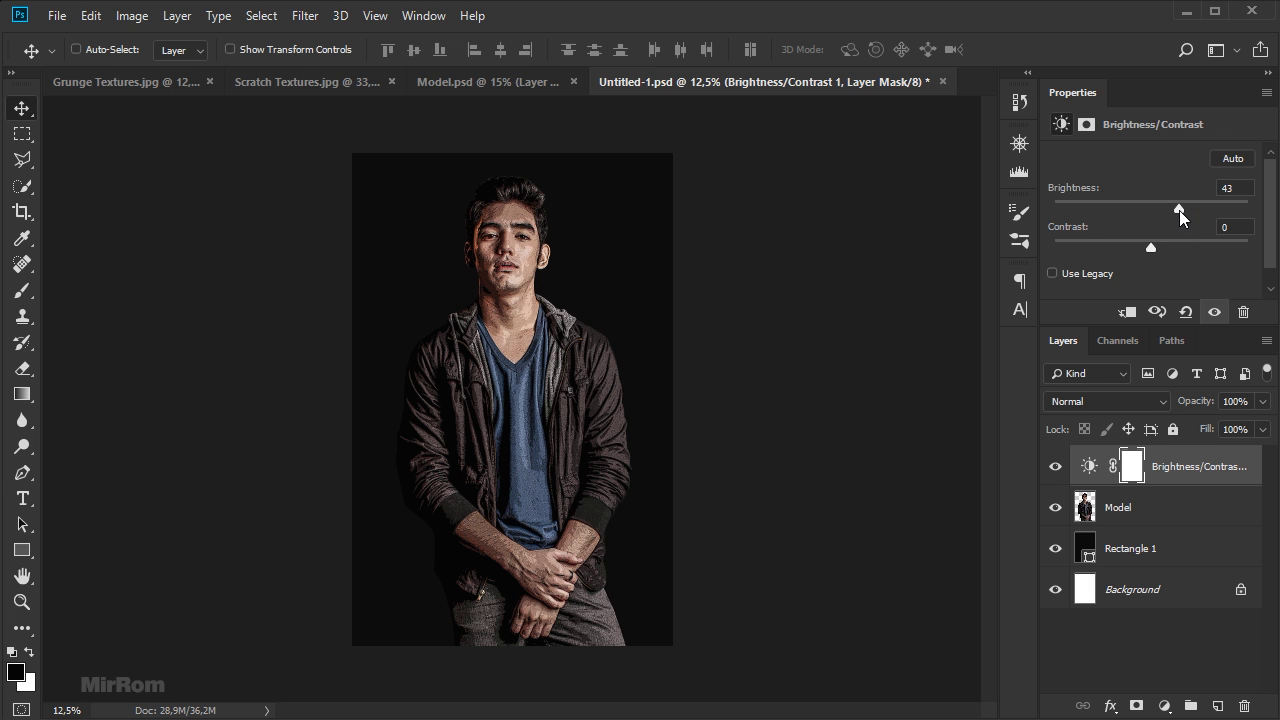
left_click_drag(1155, 246, 1219, 246)
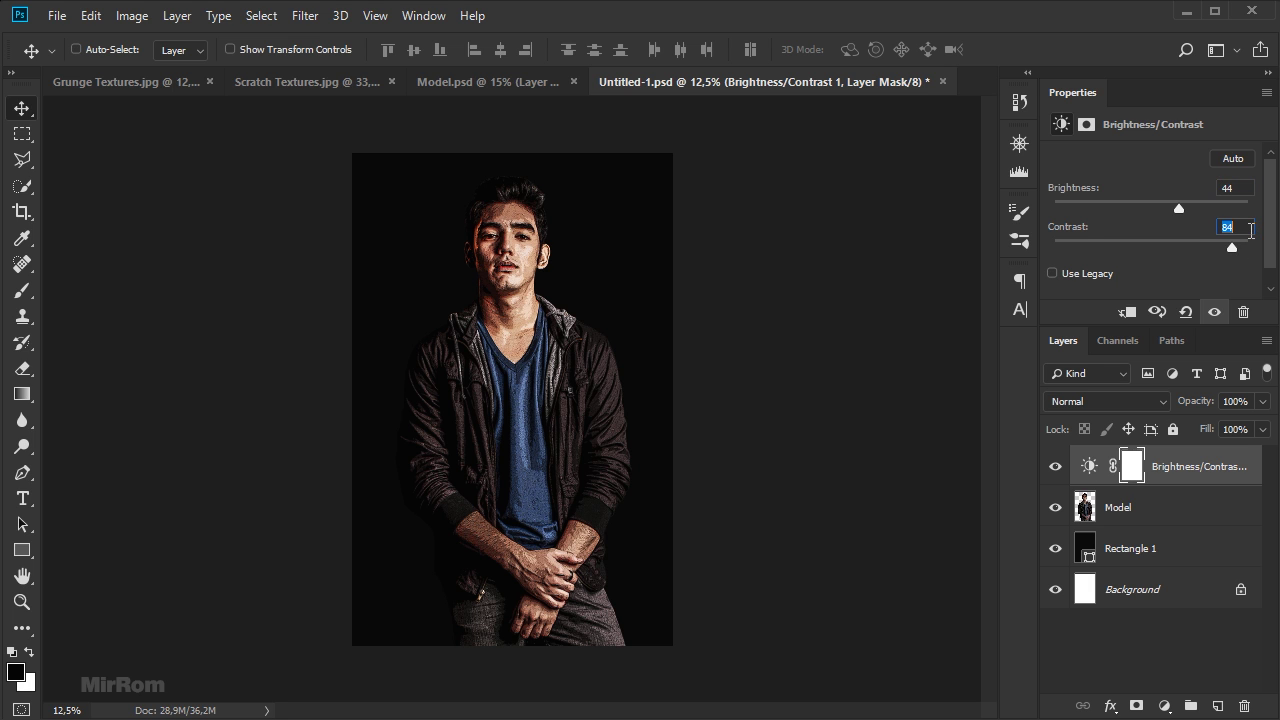
left_click(1214, 313)
left_click(1214, 313)
key("ctrl+plus")
scroll(597, 285, "down", 1)
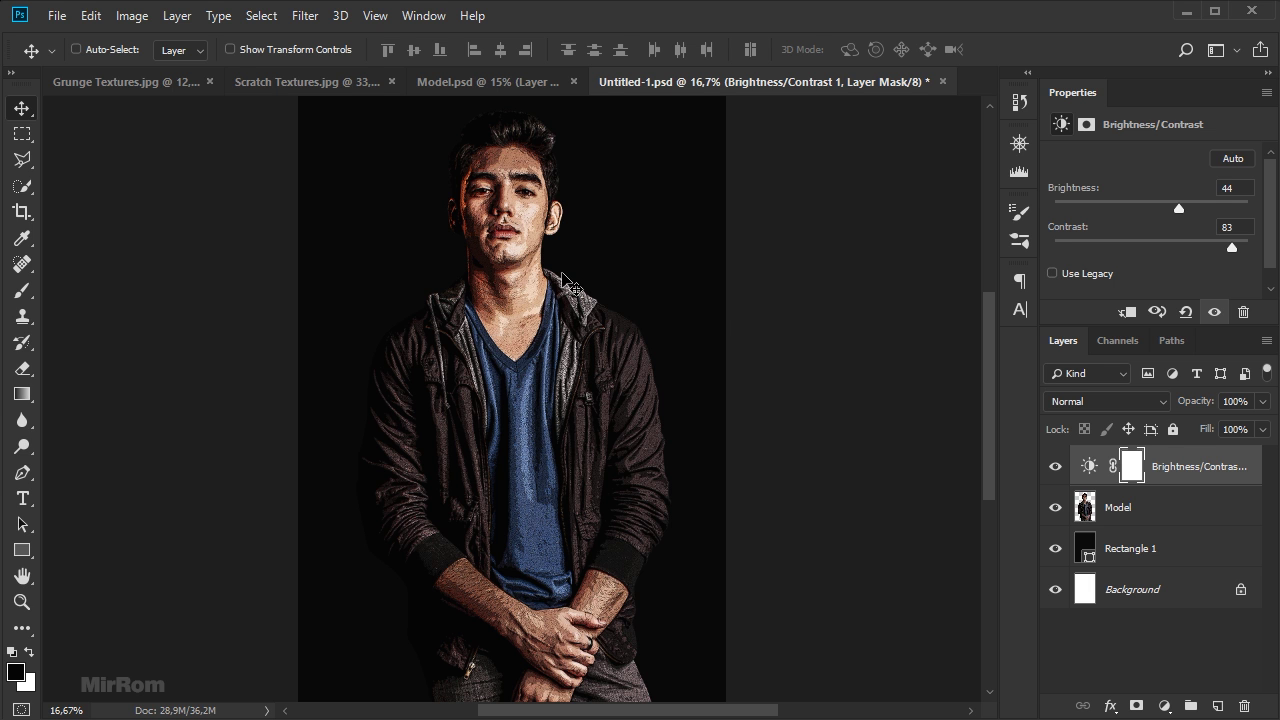
- Copy the entire Grunge Textures.jpg image and paste it into Untitled-1 as Layer 1
left_click(150, 82)
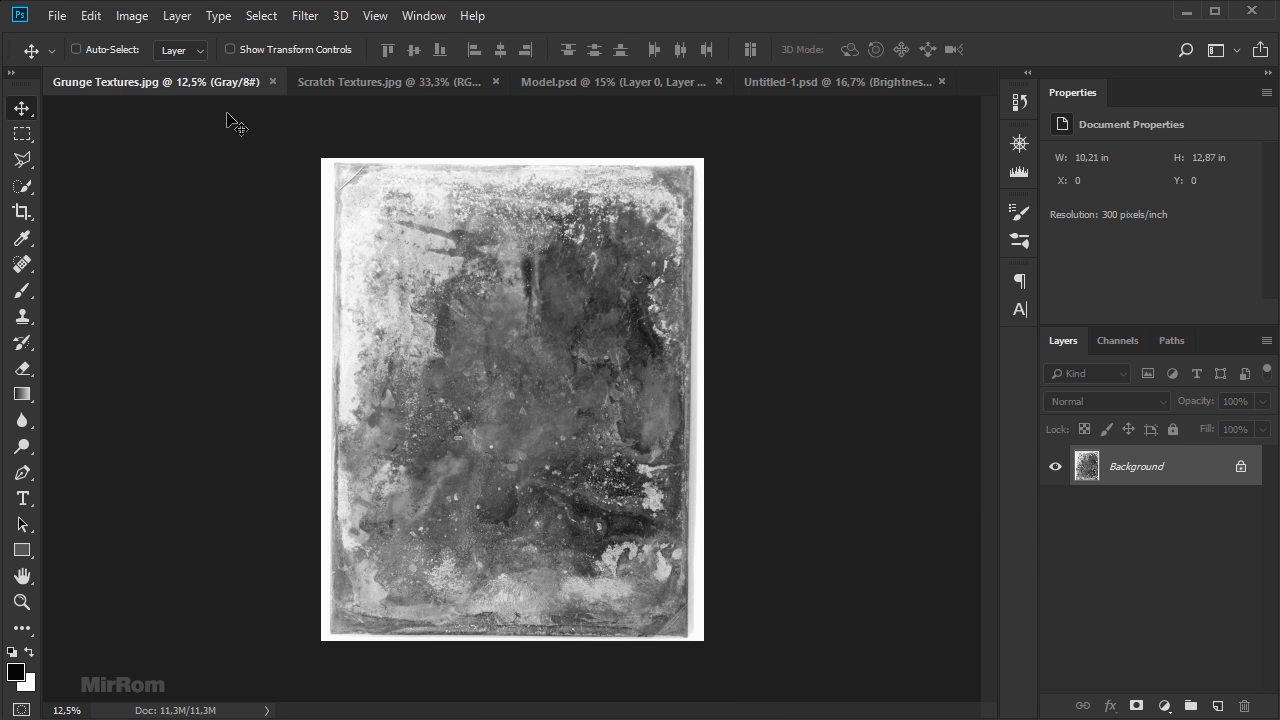
left_click(1241, 468)
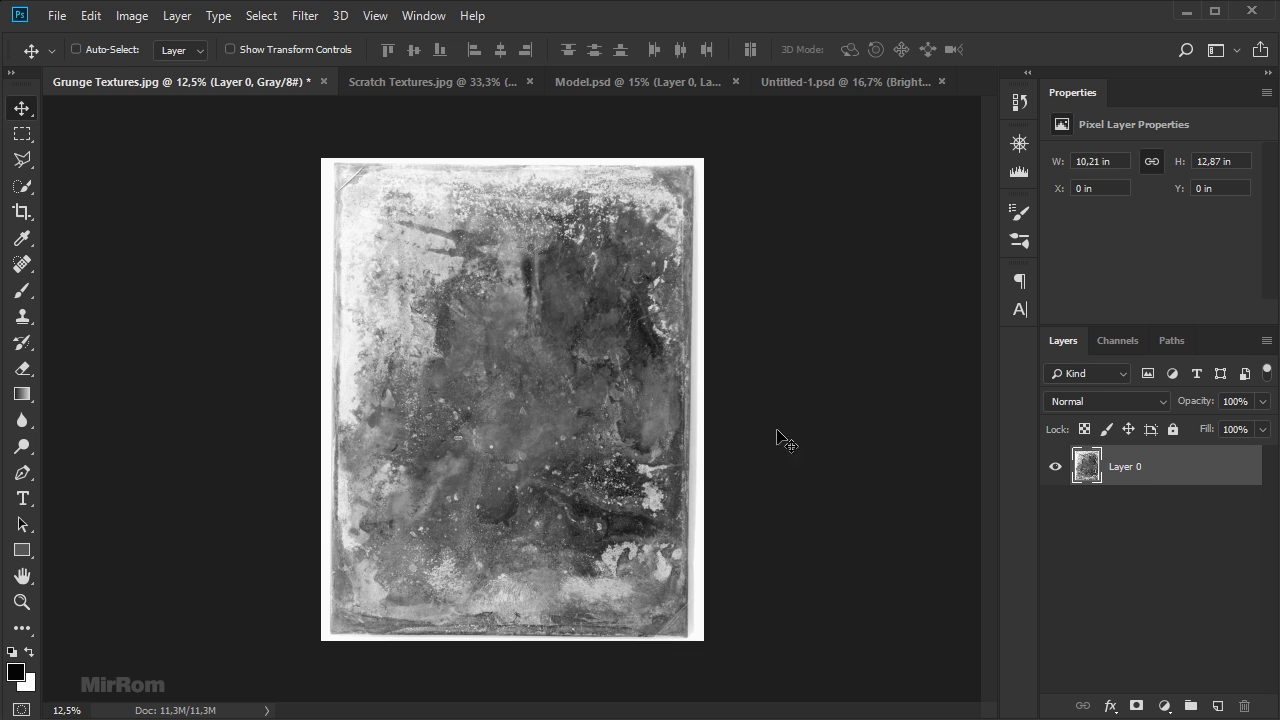
key("ctrl+a")
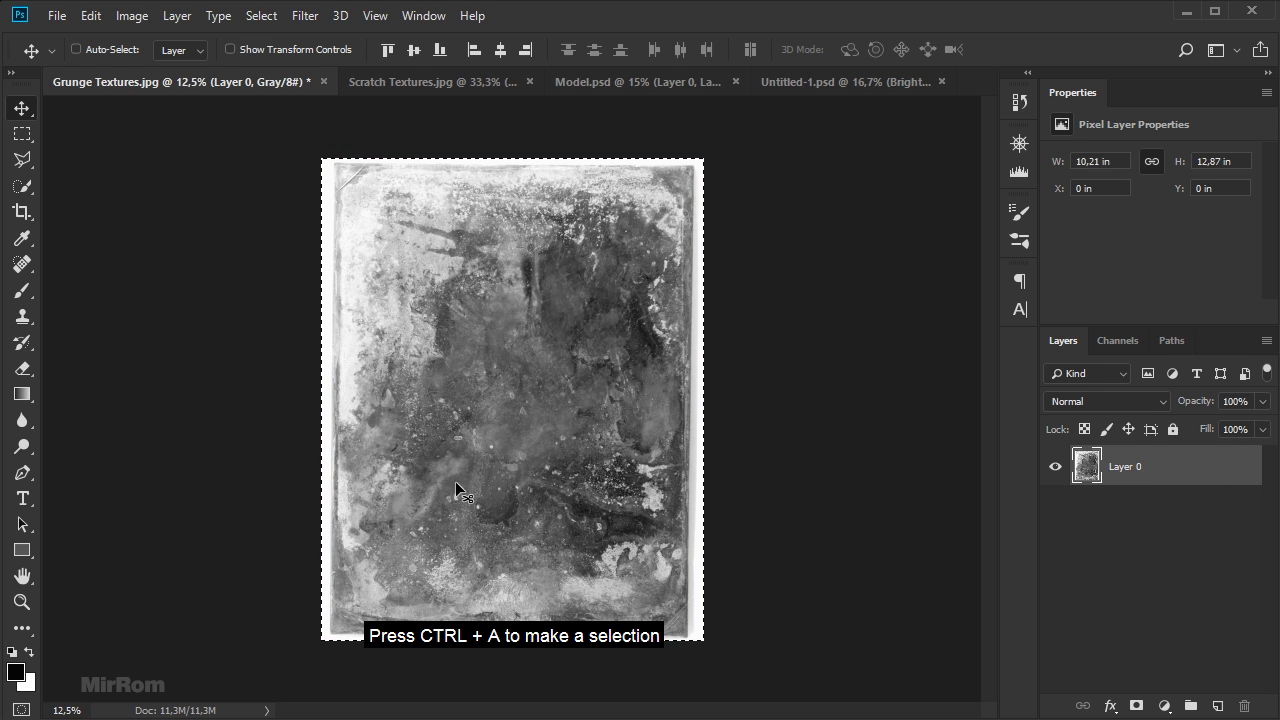
key("ctrl+c")
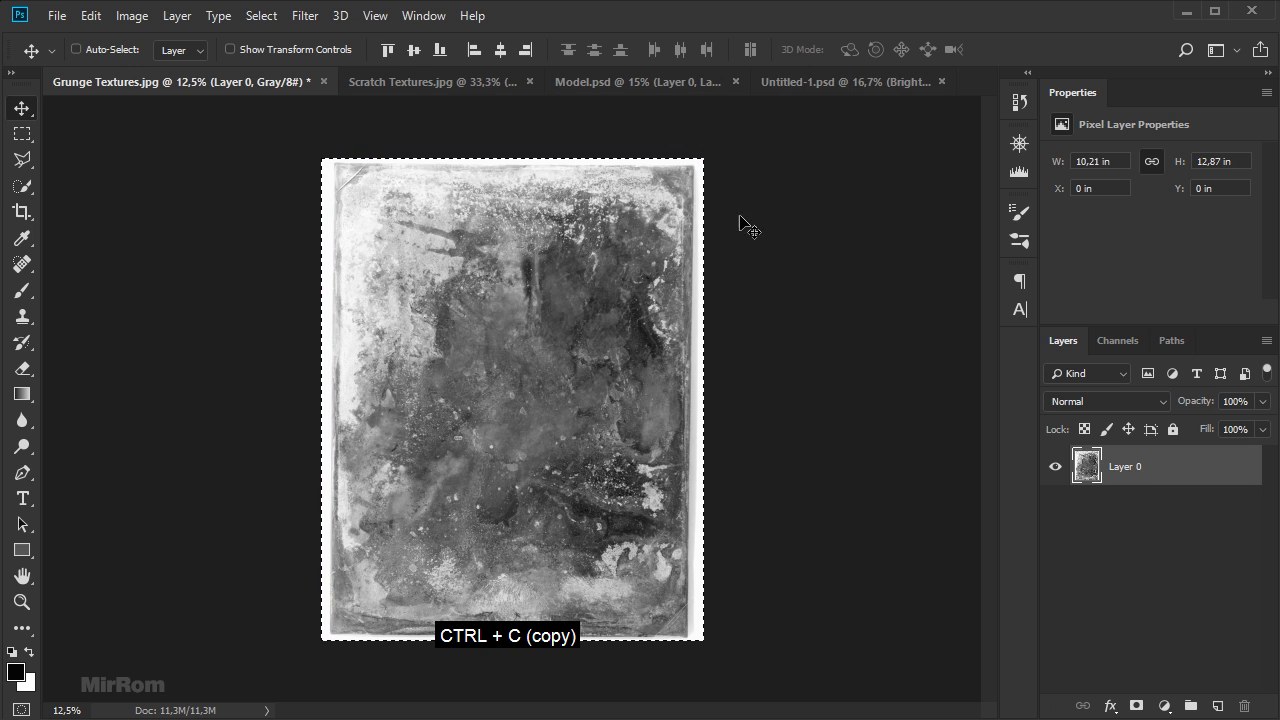
left_click(807, 89)
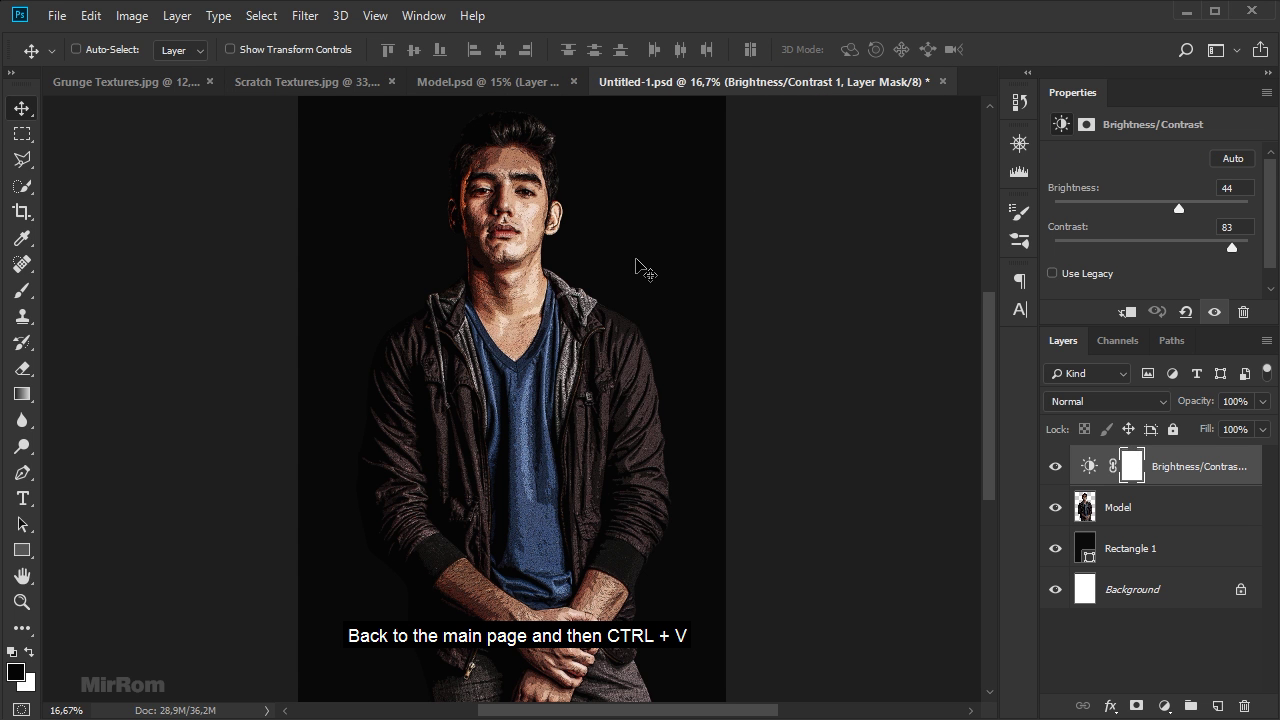
key("ctrl+v")
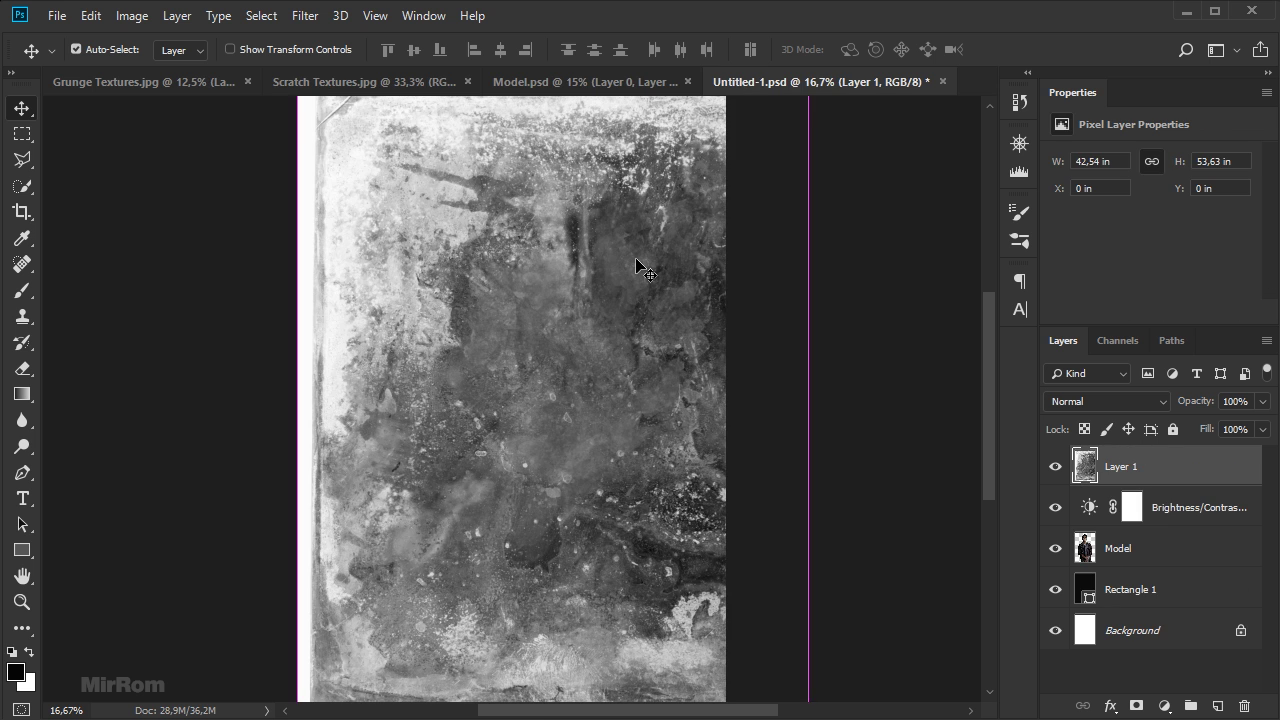
key("ctrl+minus")
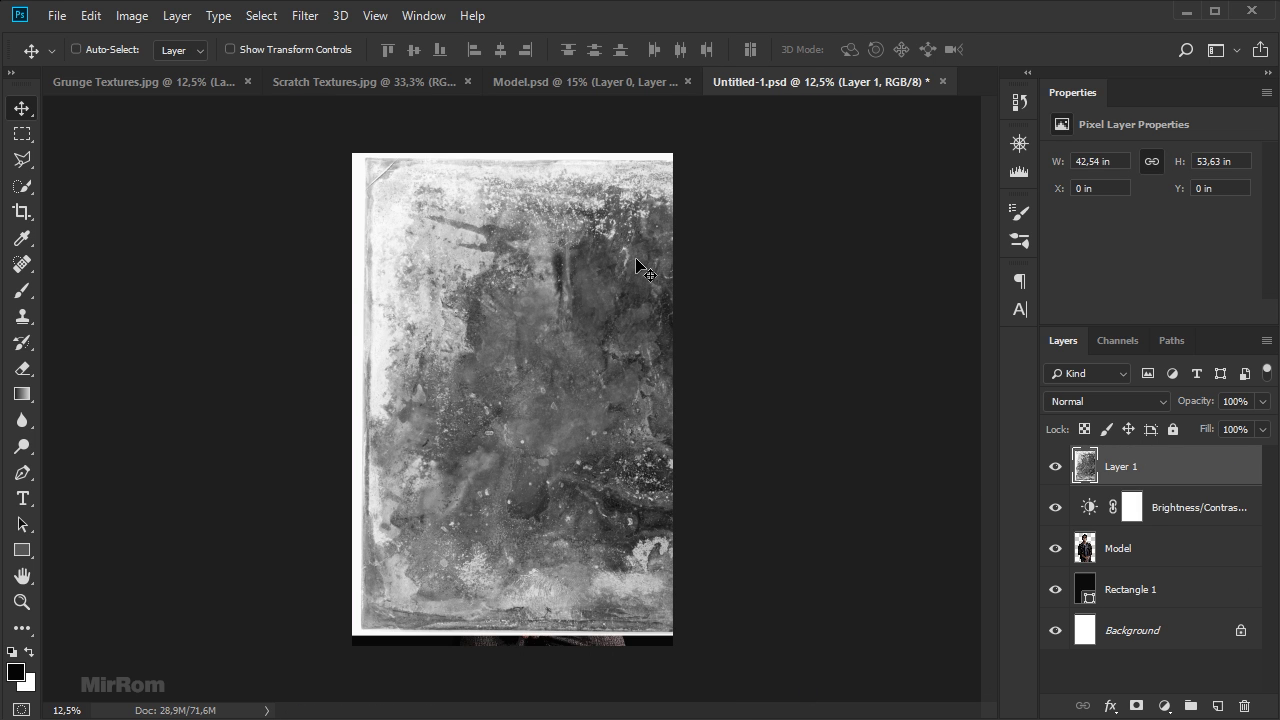
left_click_drag(636, 258, 593, 270)
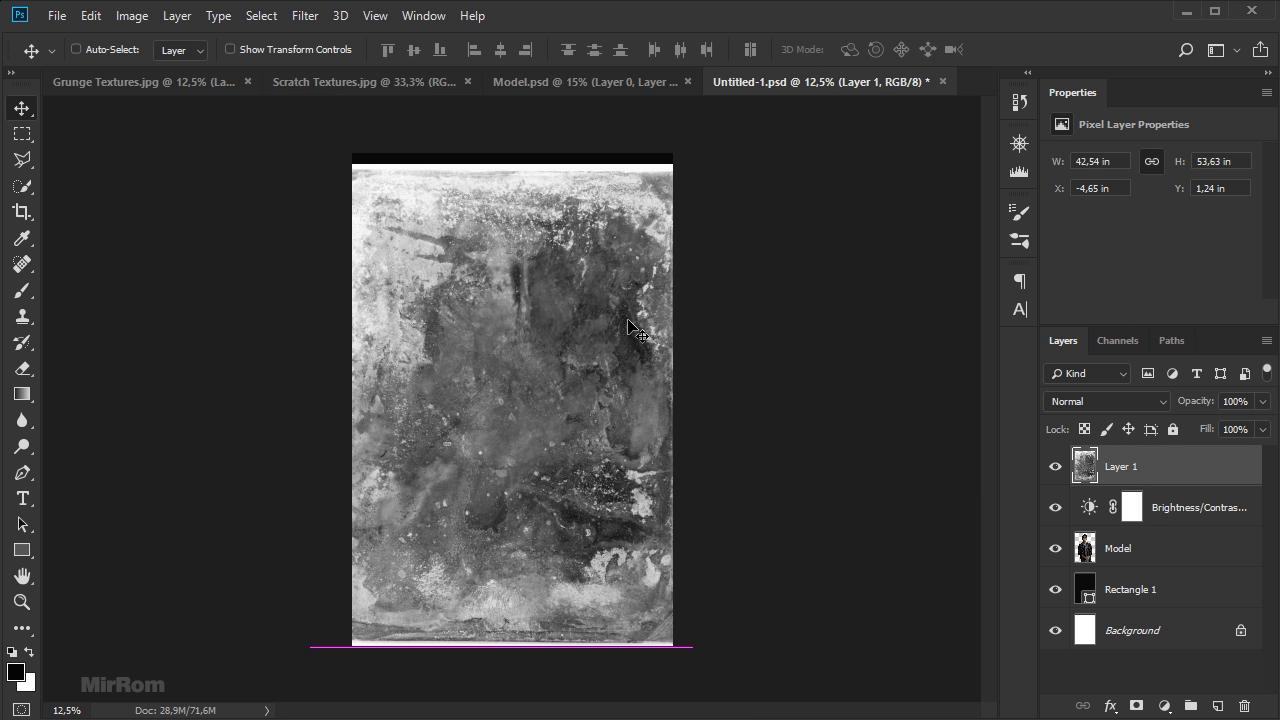
- Set the grunge texture layer to Screen blend mode at 40% opacity
left_click(1108, 405)
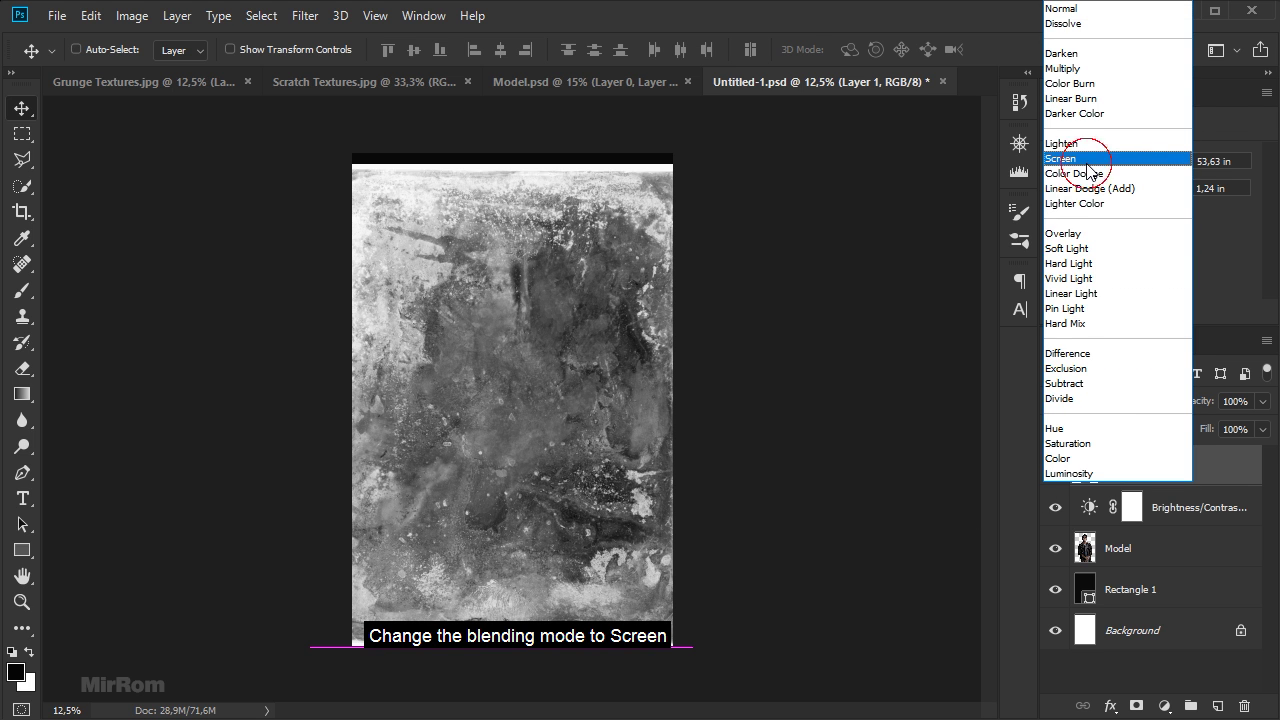
left_click(1089, 160)
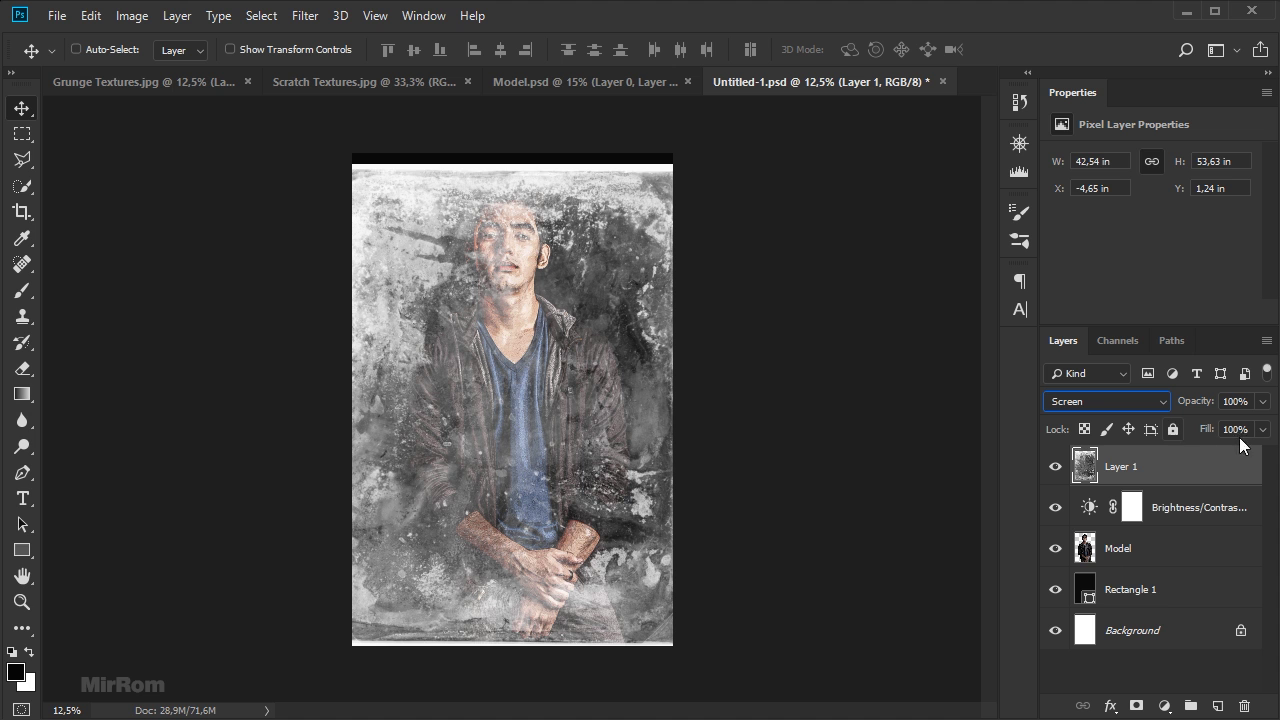
left_click(1262, 401)
left_click_drag(1266, 423, 1208, 425)
left_click(1209, 464)
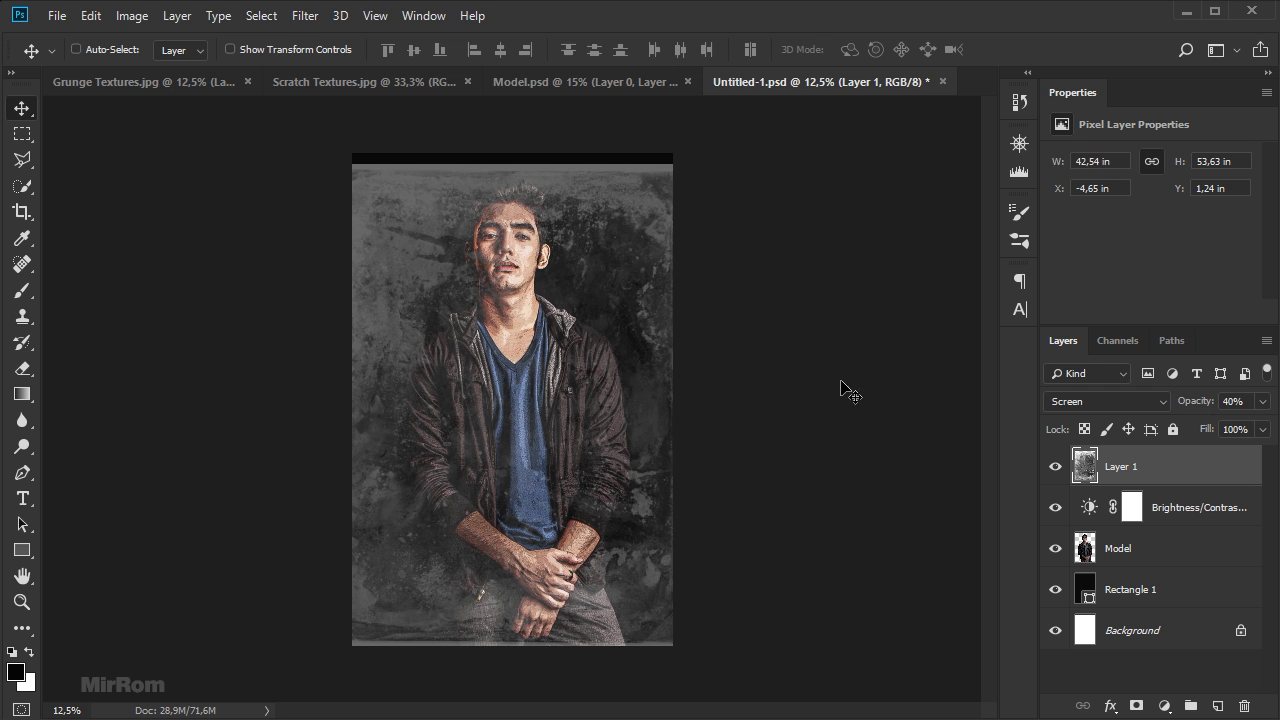
- Move and roughly resize the texture to fit the canvas, nudging it down
left_click_drag(600, 337, 598, 348)
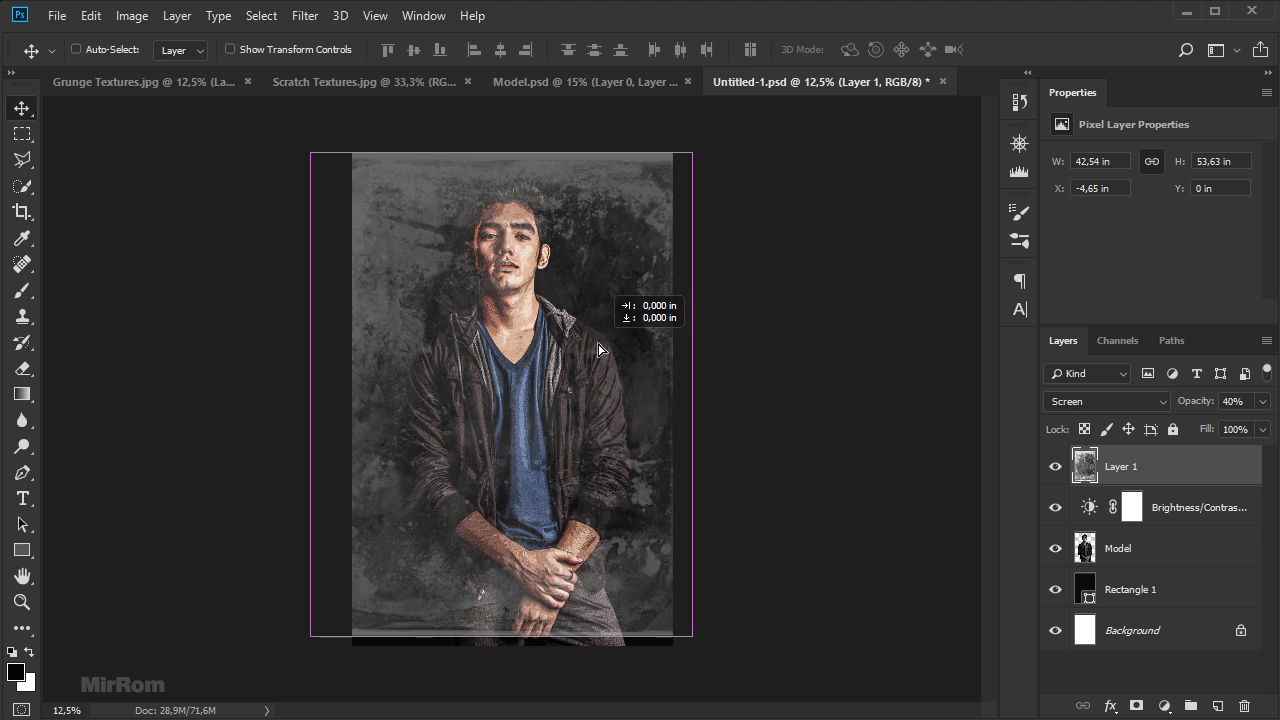
key("ctrl+t")
left_click_drag(693, 635, 705, 643)
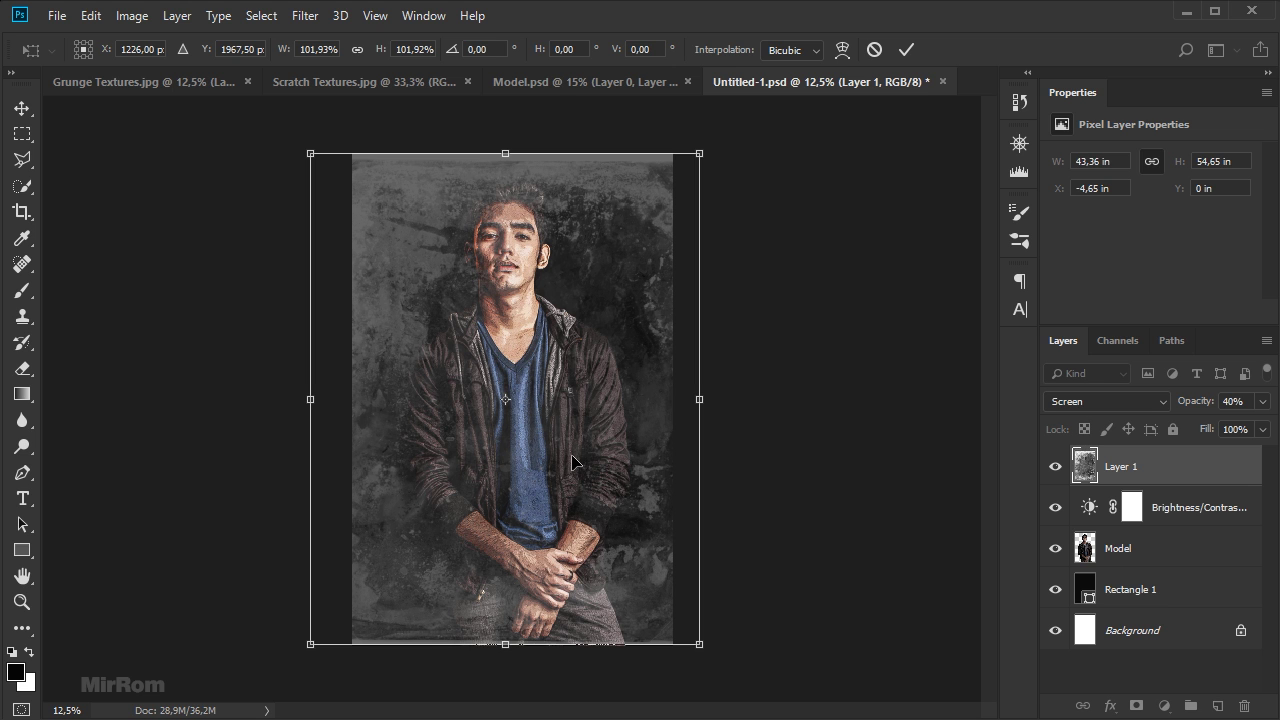
left_click_drag(703, 399, 691, 399)
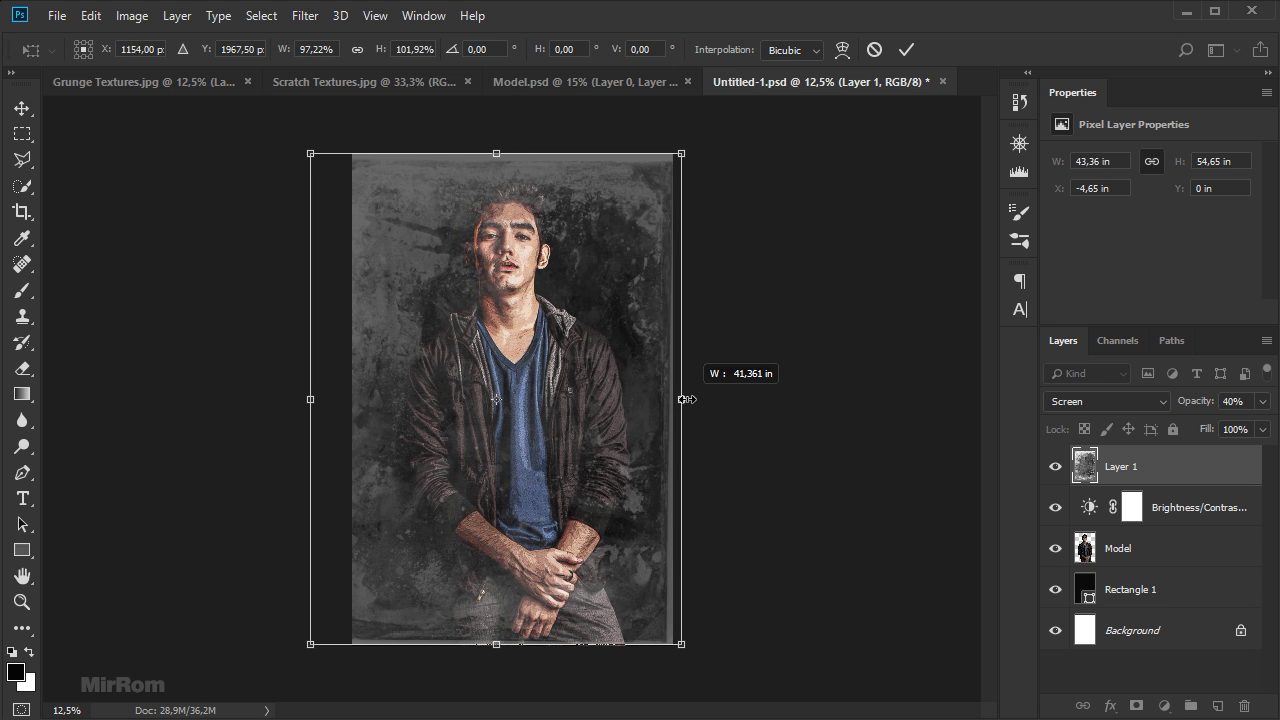
left_click_drag(310, 154, 310, 153)
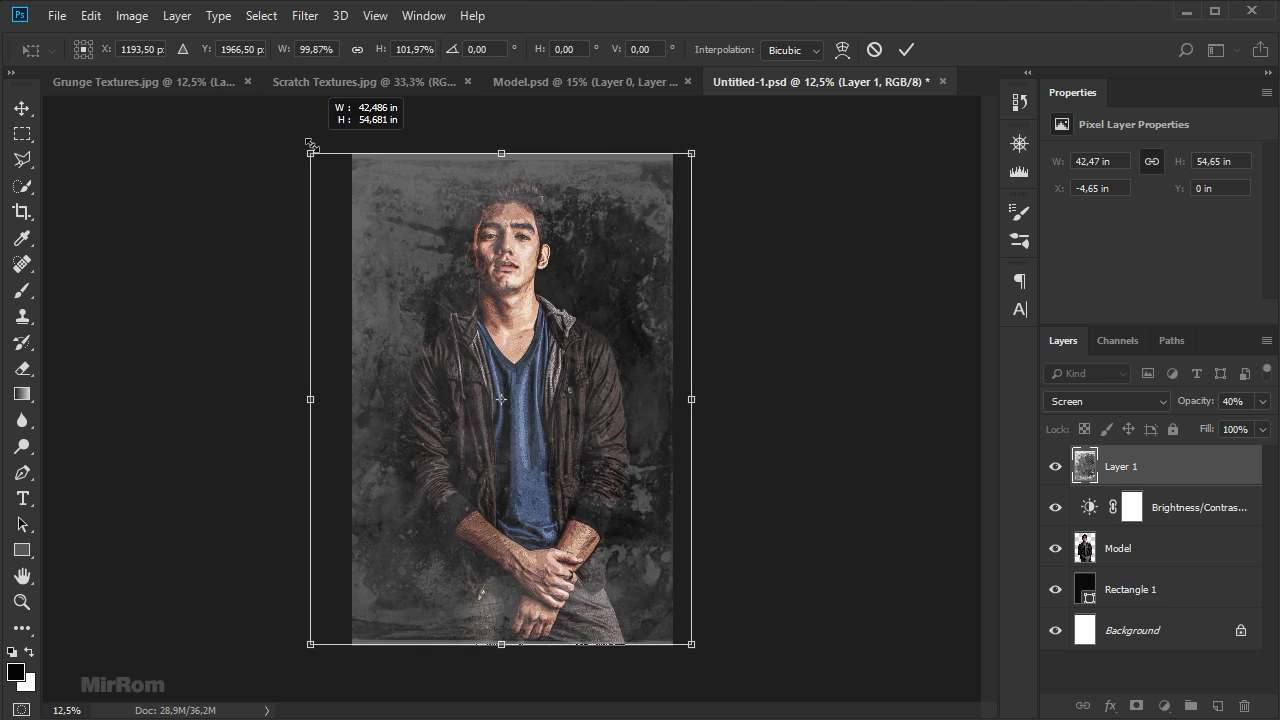
left_click(906, 50)
key("shift+Down")
key("shift+Down")
key("shift+Down")
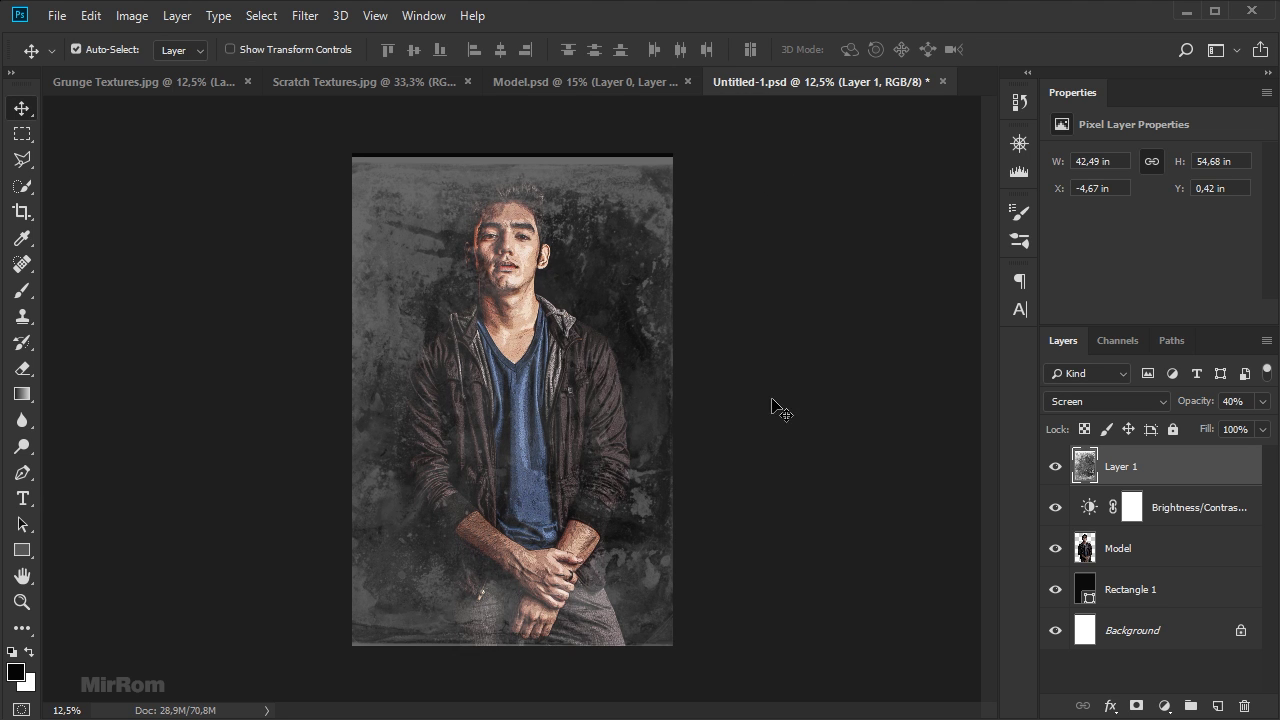
- Scale the texture proportionally to 102% and nudge it right and up into place
key("ctrl+t")
left_click(357, 49)
double_click(318, 49)
type("102")
key("Return")
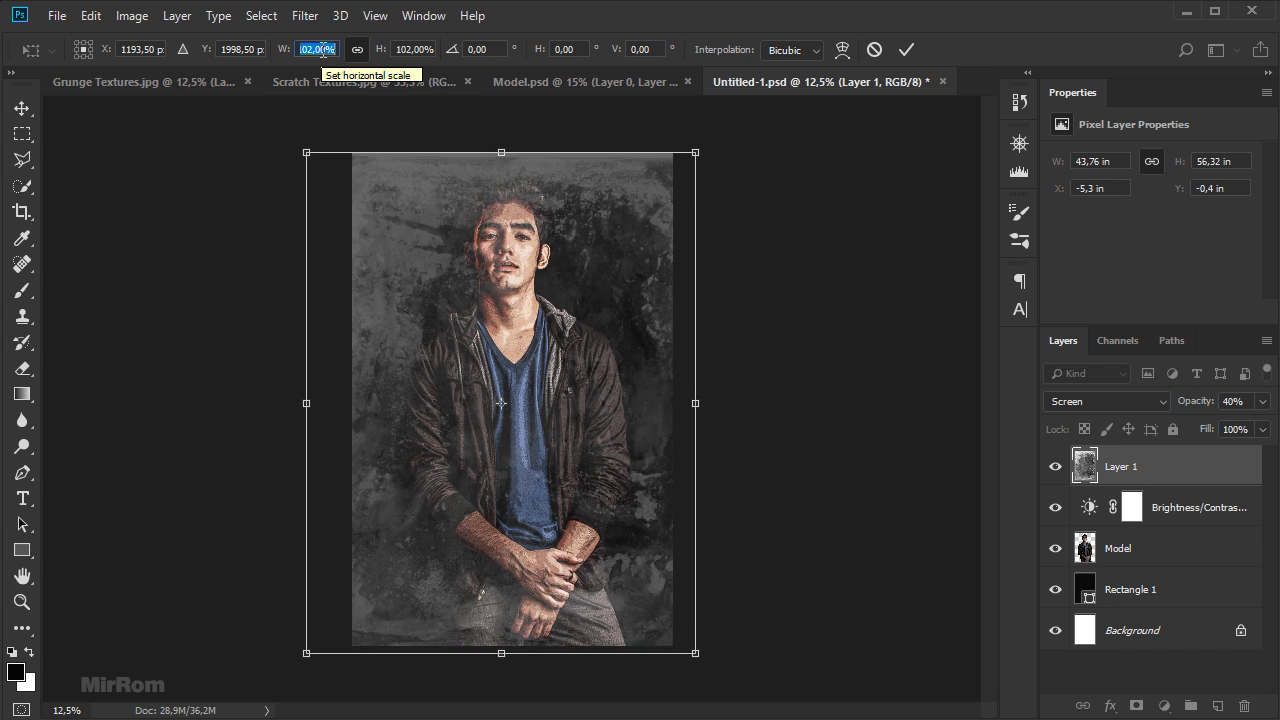
key("Return")
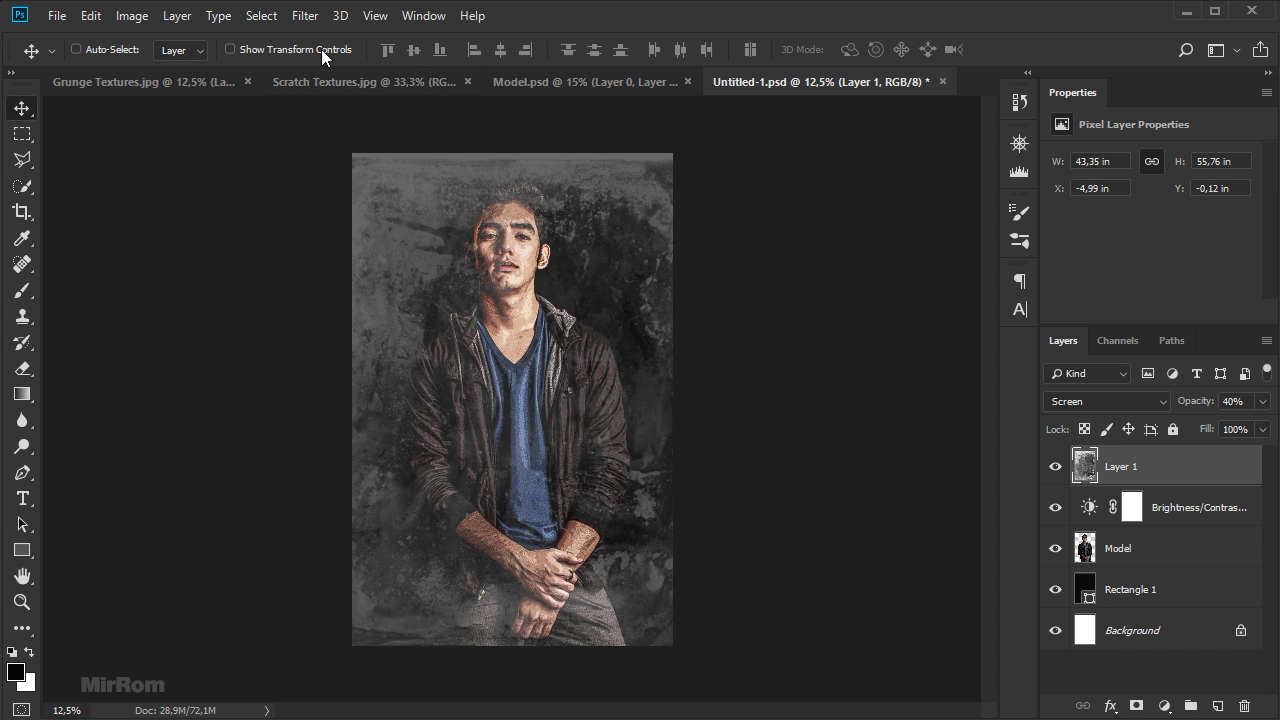
key("shift+Right")
key("shift+Right")
key("shift+Right")
key("shift+Right")
key("shift+Right")
key("shift+Right")
key("shift+Right")
key("shift+Up")
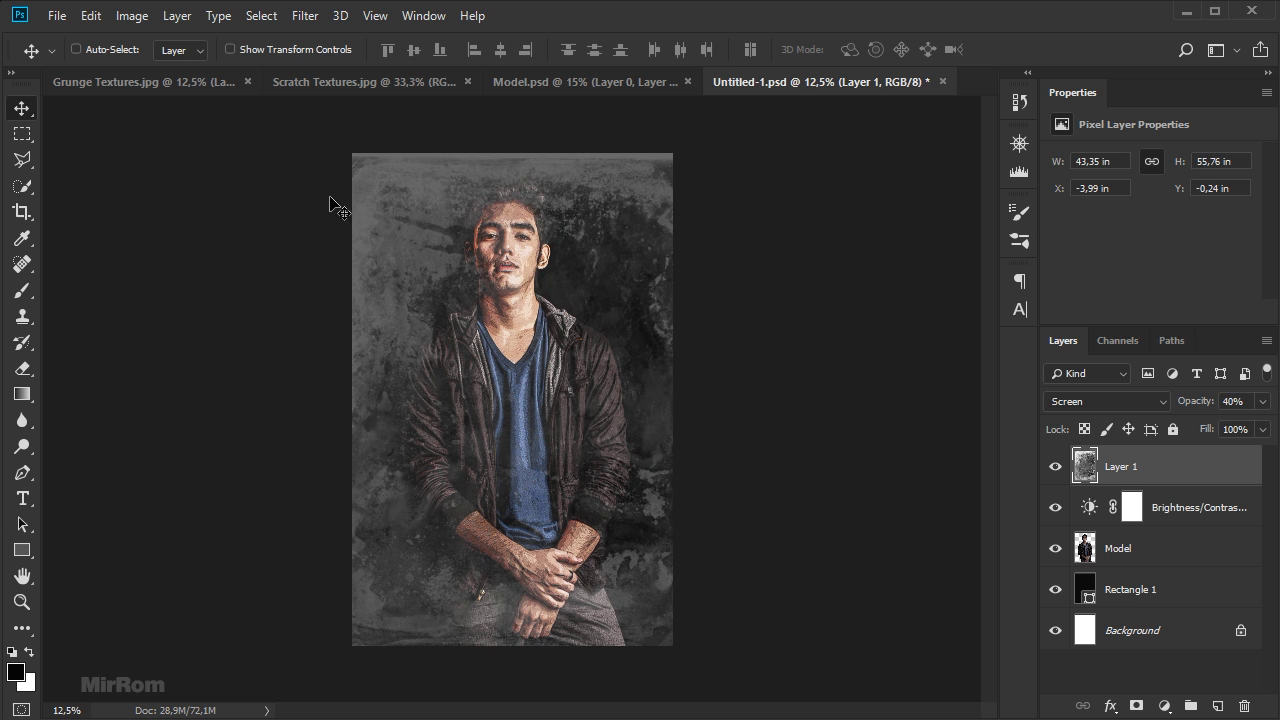
- Darken the grunge texture with Brightness/Contrast: Brightness about -84, Contrast 4
left_click(140, 20)
mouse_move(163, 68)
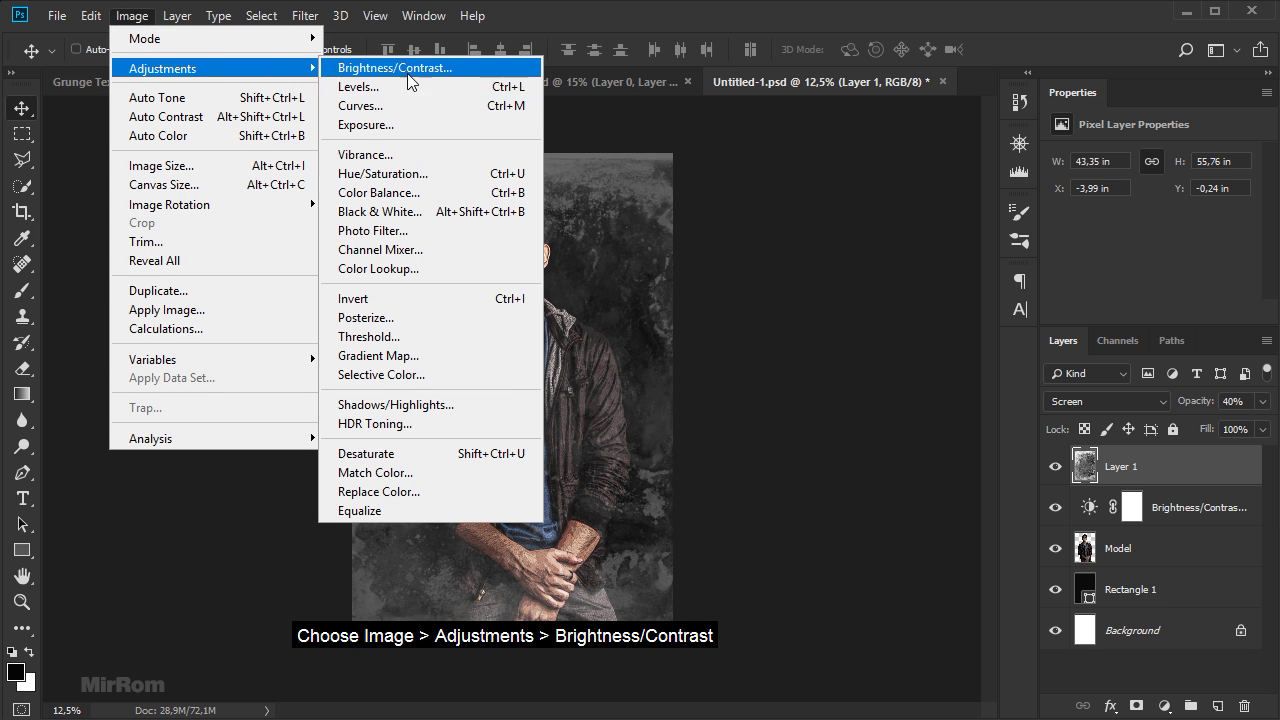
left_click(428, 78)
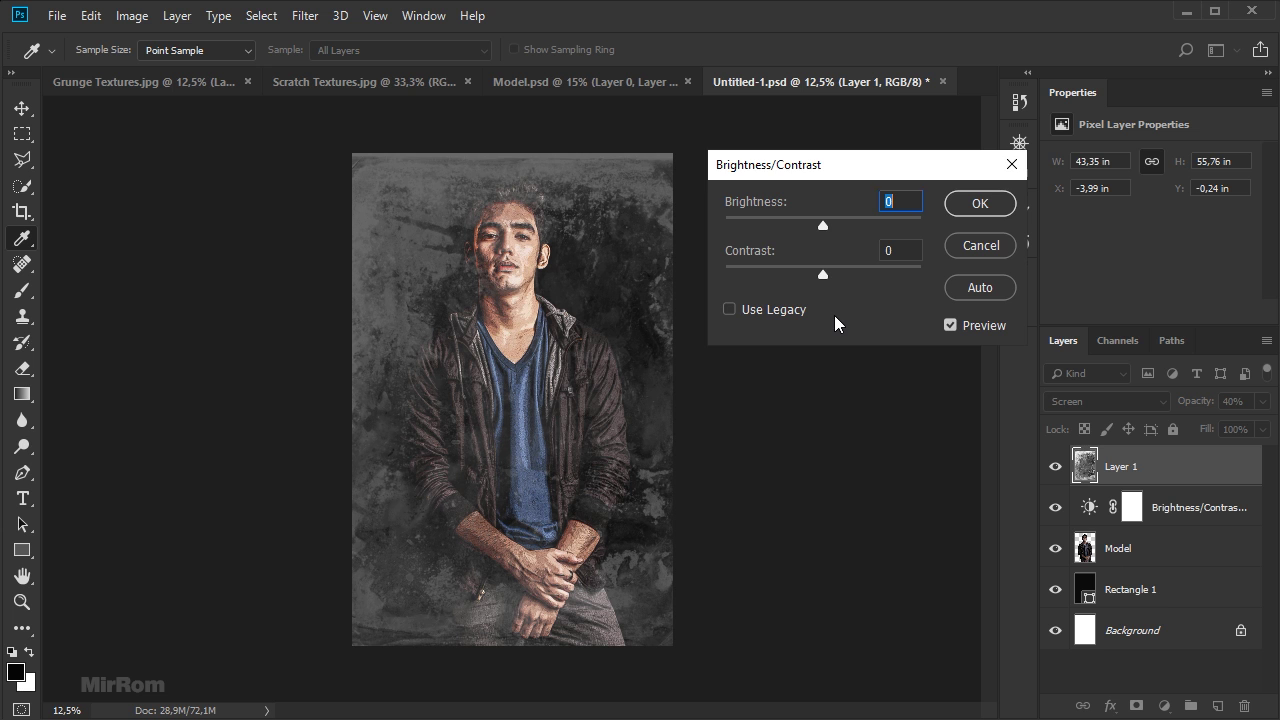
left_click_drag(817, 223, 770, 223)
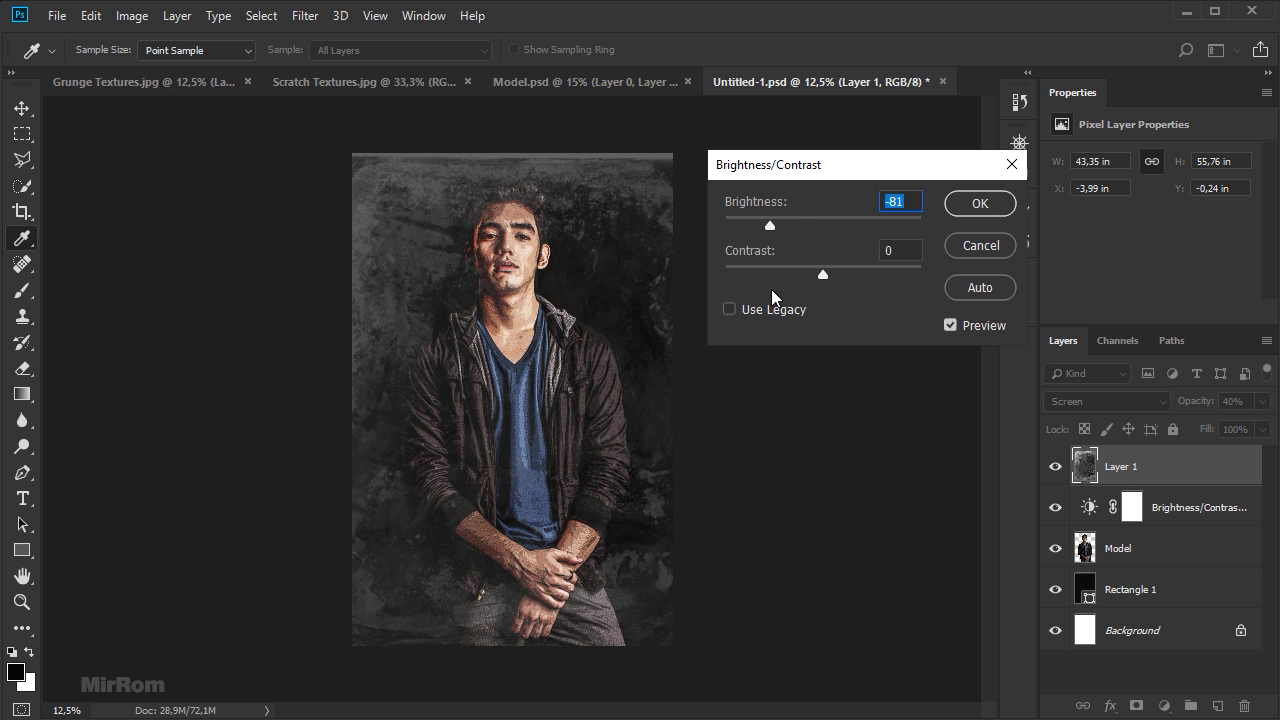
left_click_drag(823, 274, 826, 274)
left_click(980, 205)
- Enlarge the texture slightly to 43.78 × 56.31 in and nudge it to fill the canvas
key("v")
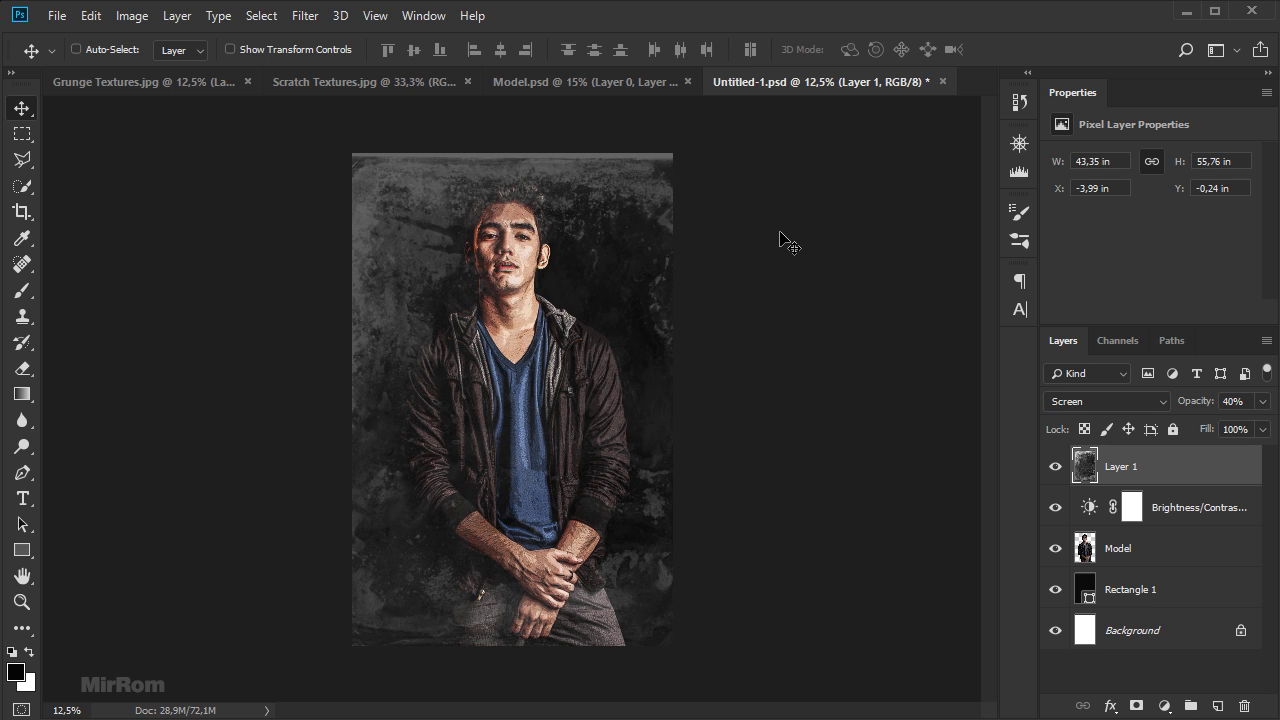
key("shift+Up")
key("shift+Up")
key("shift+Up")
key("shift+Up")
key("shift+Up")
key("shift+Up")
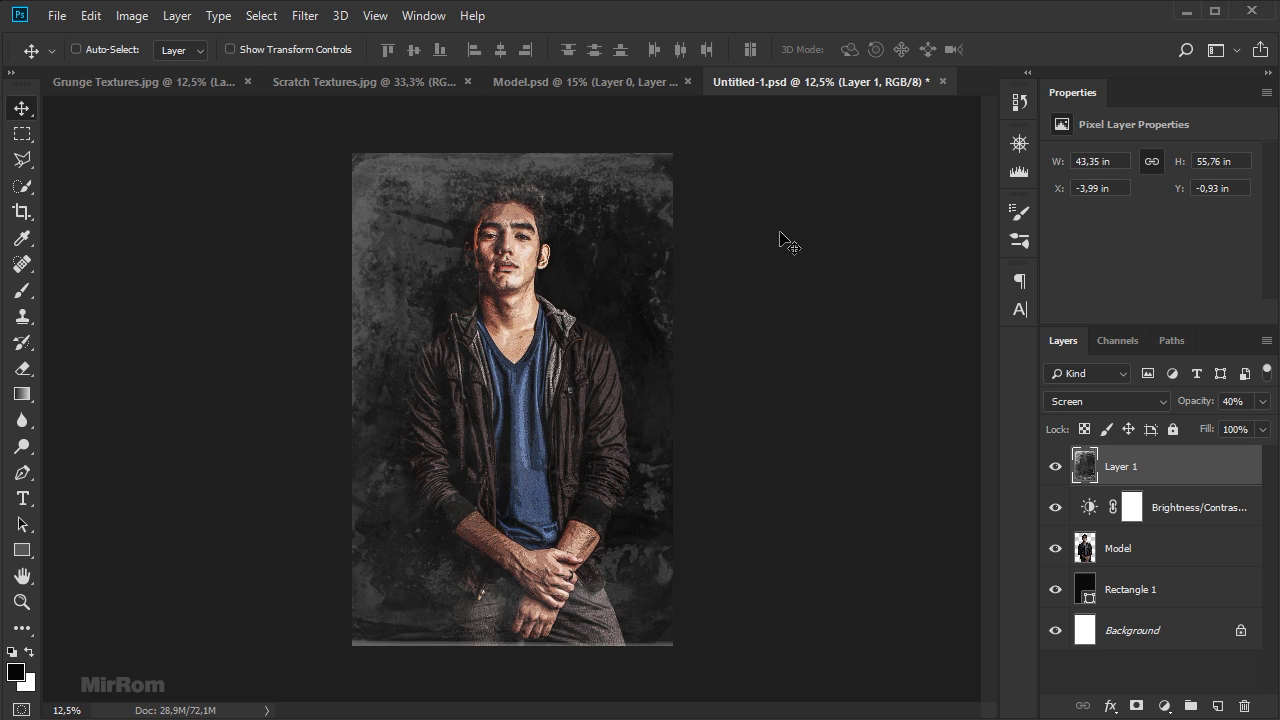
key("ctrl")
key("ctrl+t")
left_click_drag(708, 647, 713, 651)
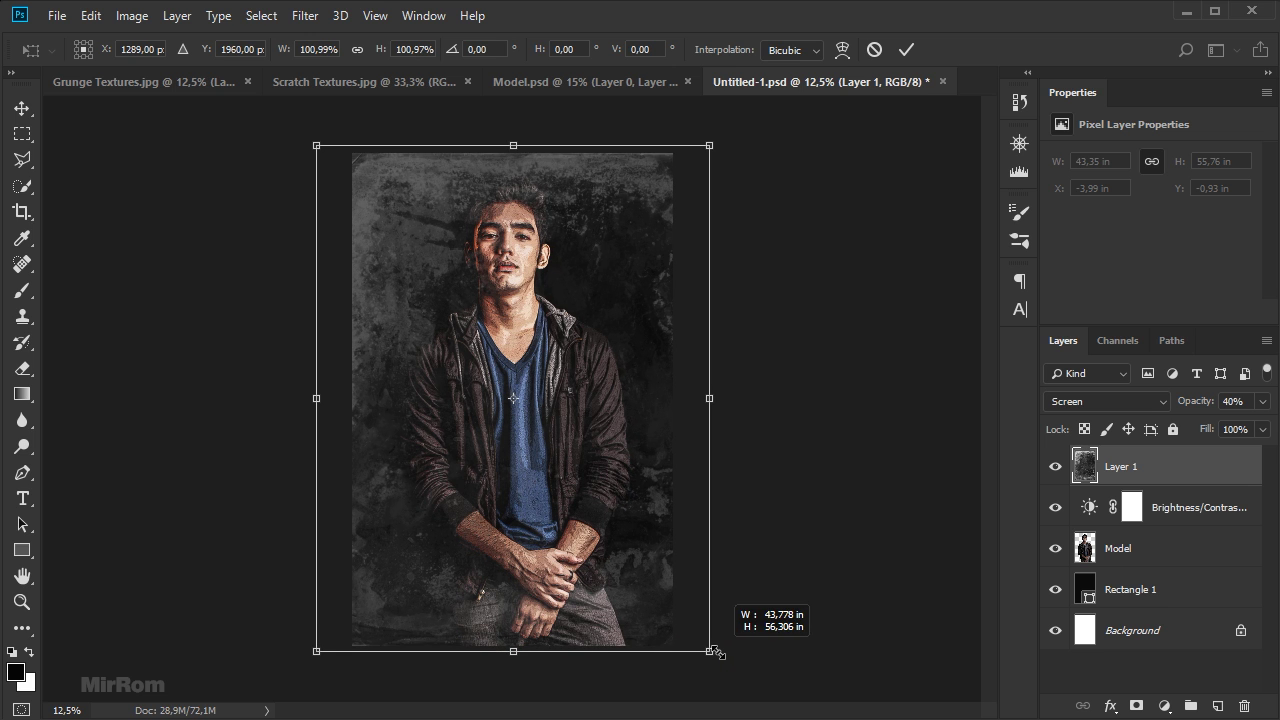
key("Return")
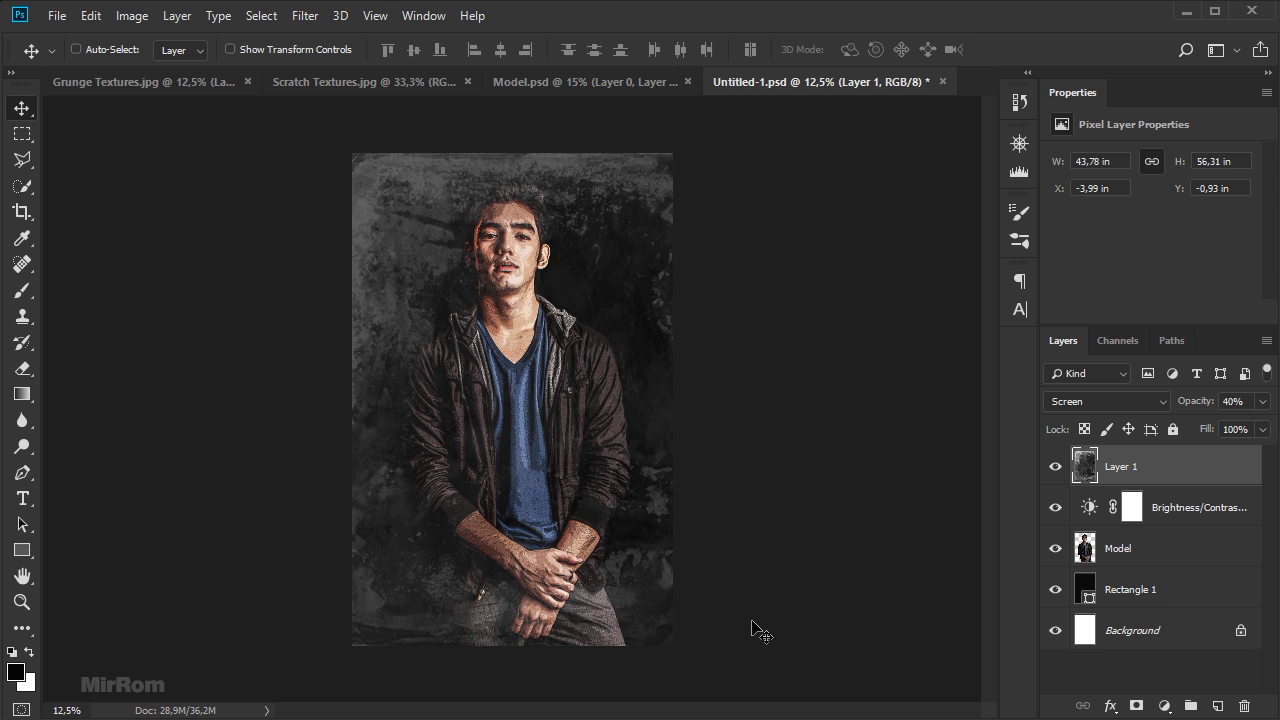
key("shift+Down")
key("shift+Down")
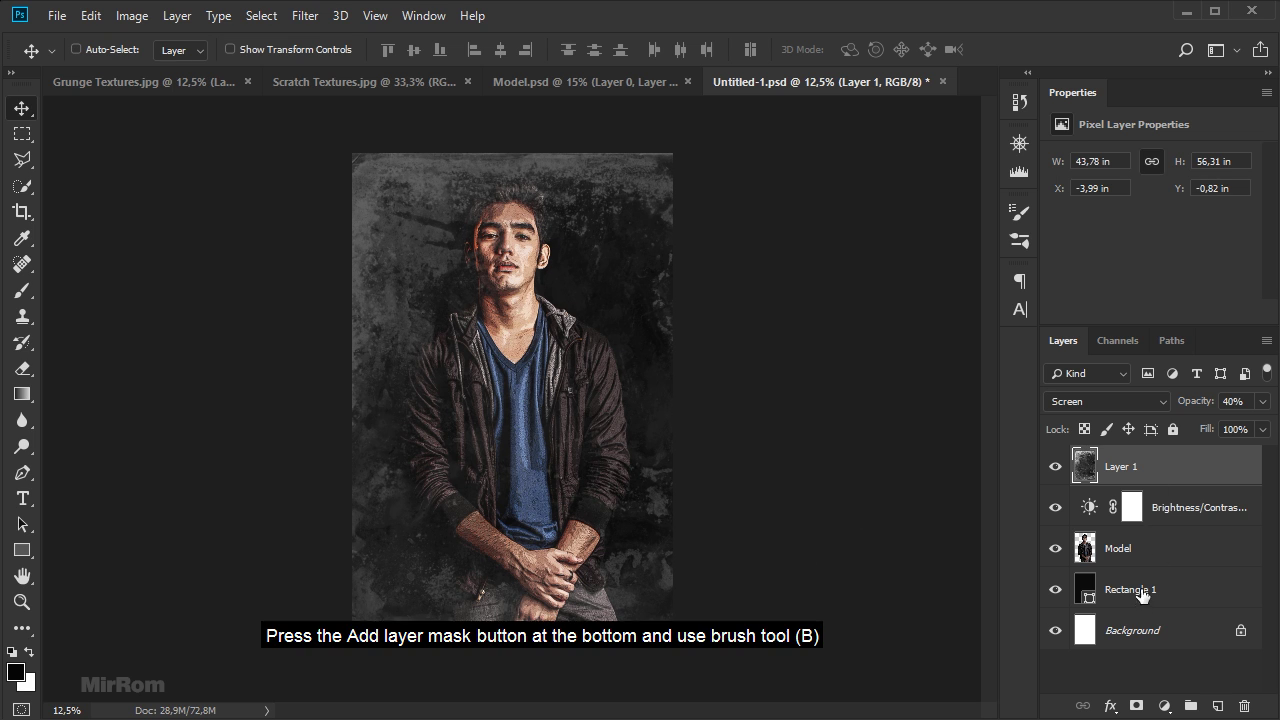
- Add a layer mask to Layer 1 and set up a soft brush at 0% hardness and 55% opacity
left_click(1135, 707)
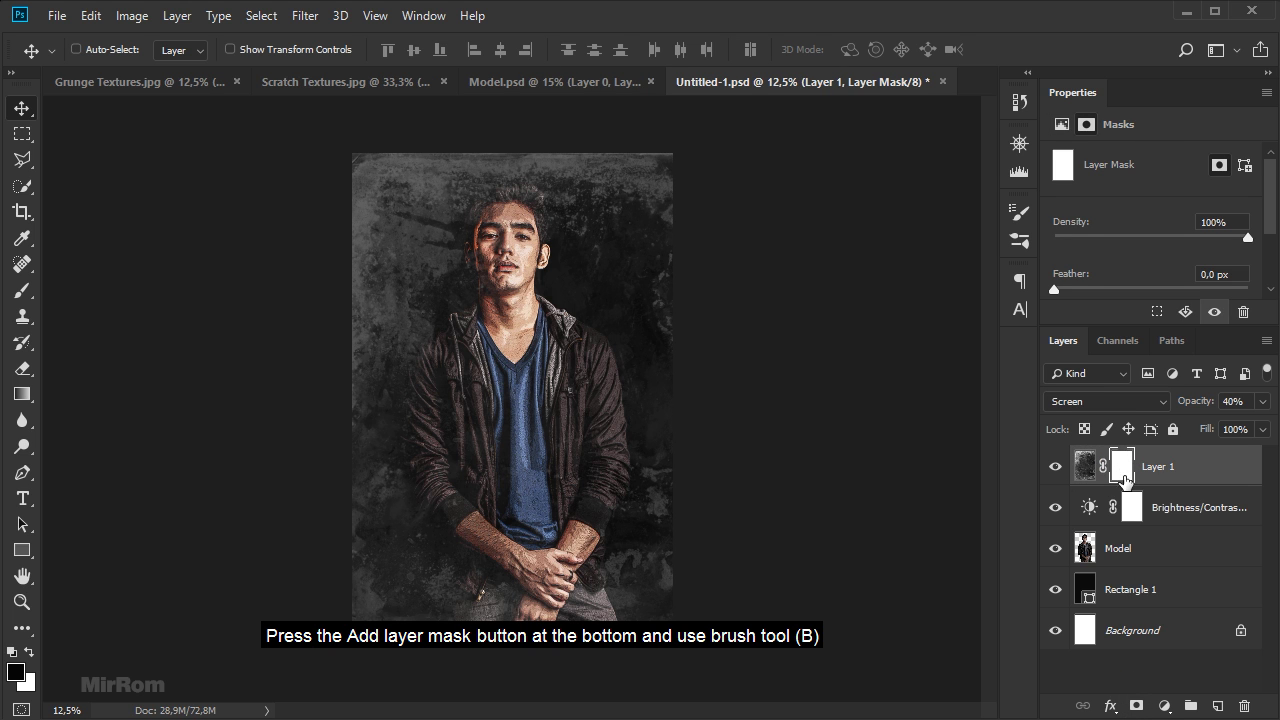
key("ctrl+plus")
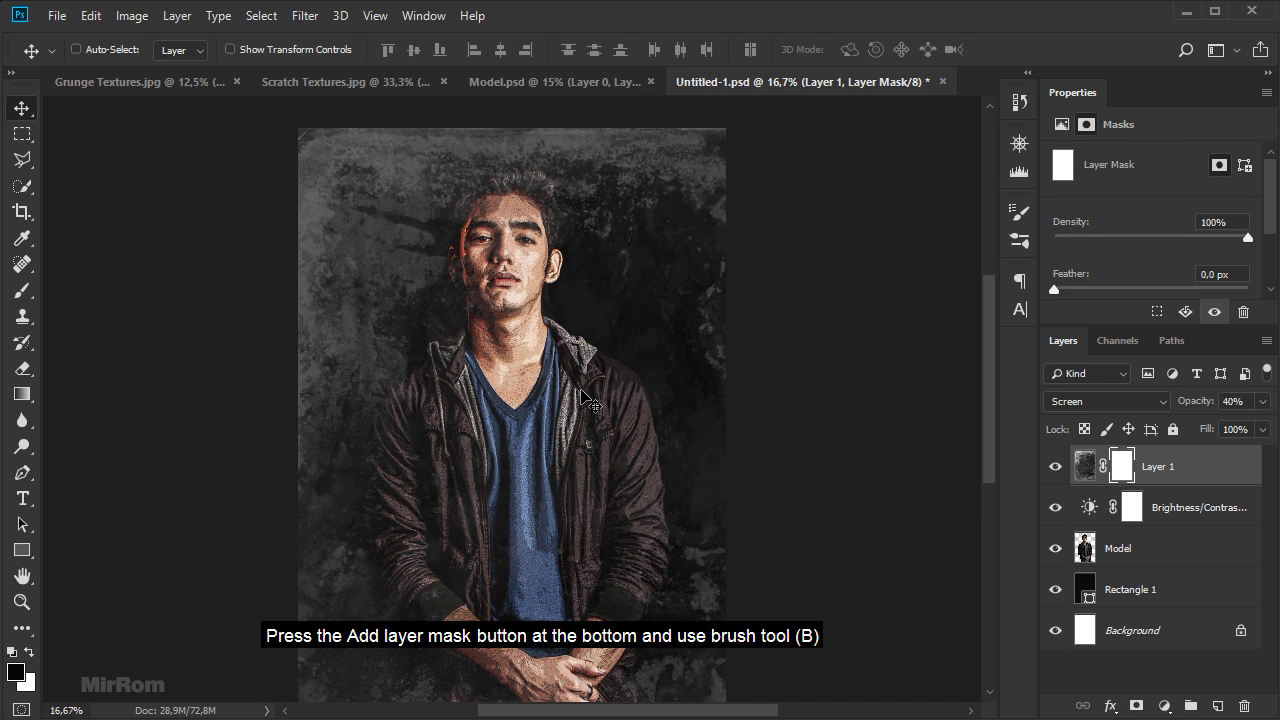
left_click(24, 291)
left_click(100, 289)
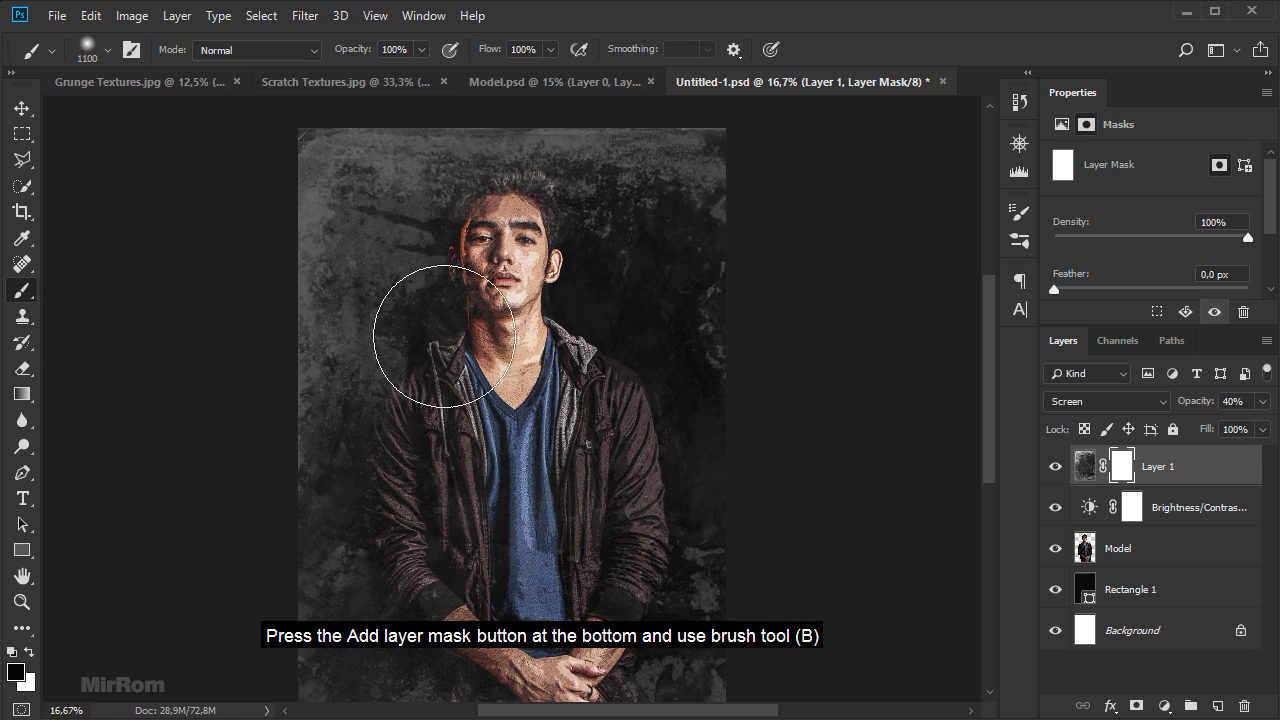
right_click(530, 290)
left_click(624, 374)
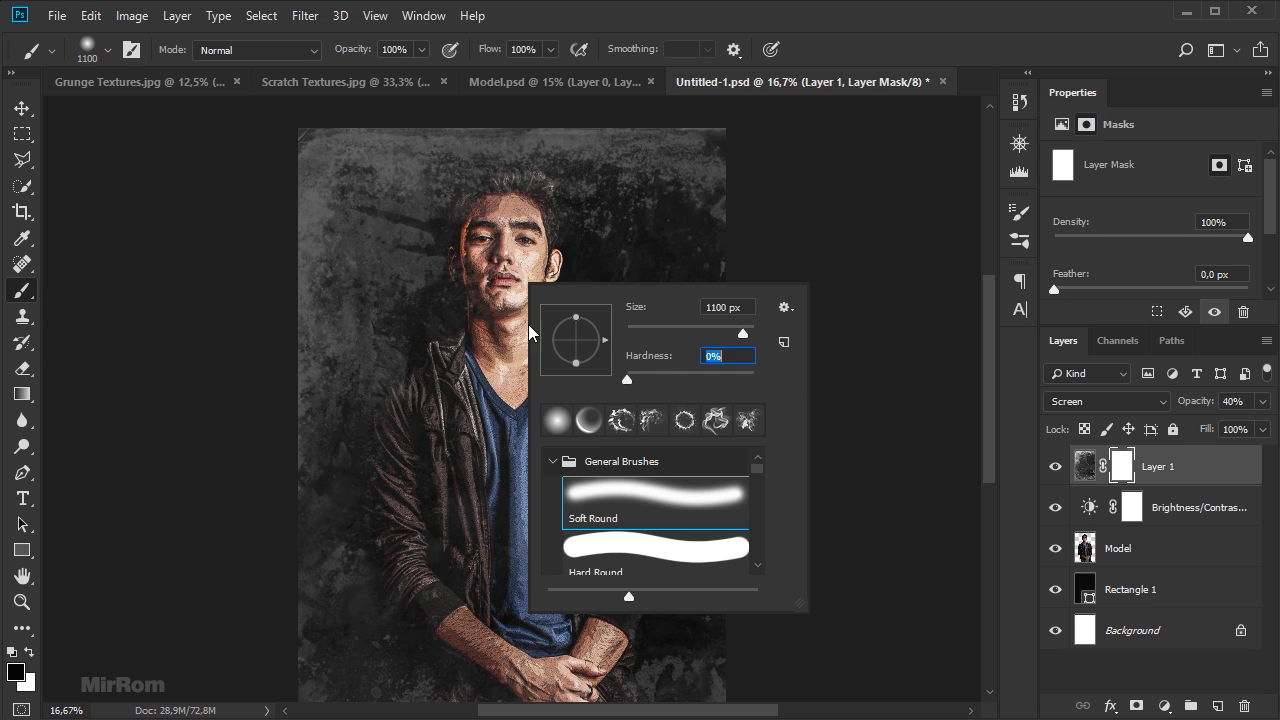
left_click(413, 53)
left_click(421, 50)
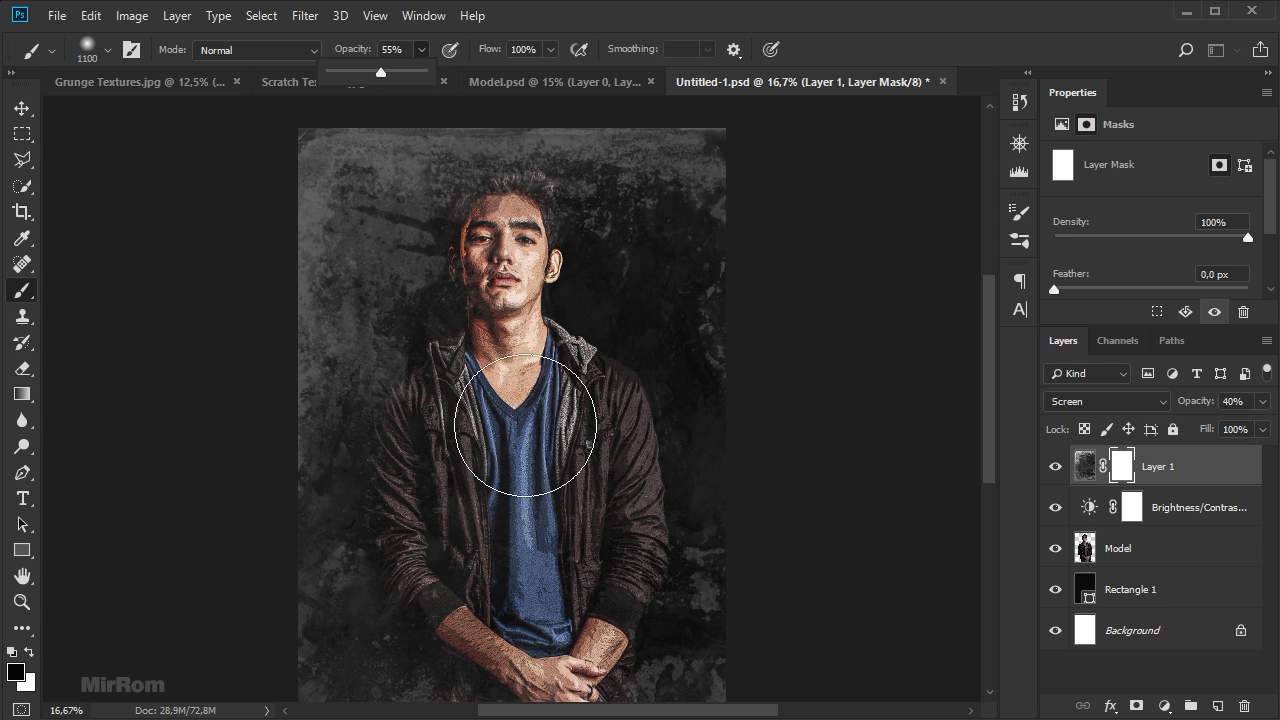
left_click(516, 505)
- Paint black on the mask over the model's chest, jacket and face to fade the texture
left_click_drag(548, 444, 486, 419)
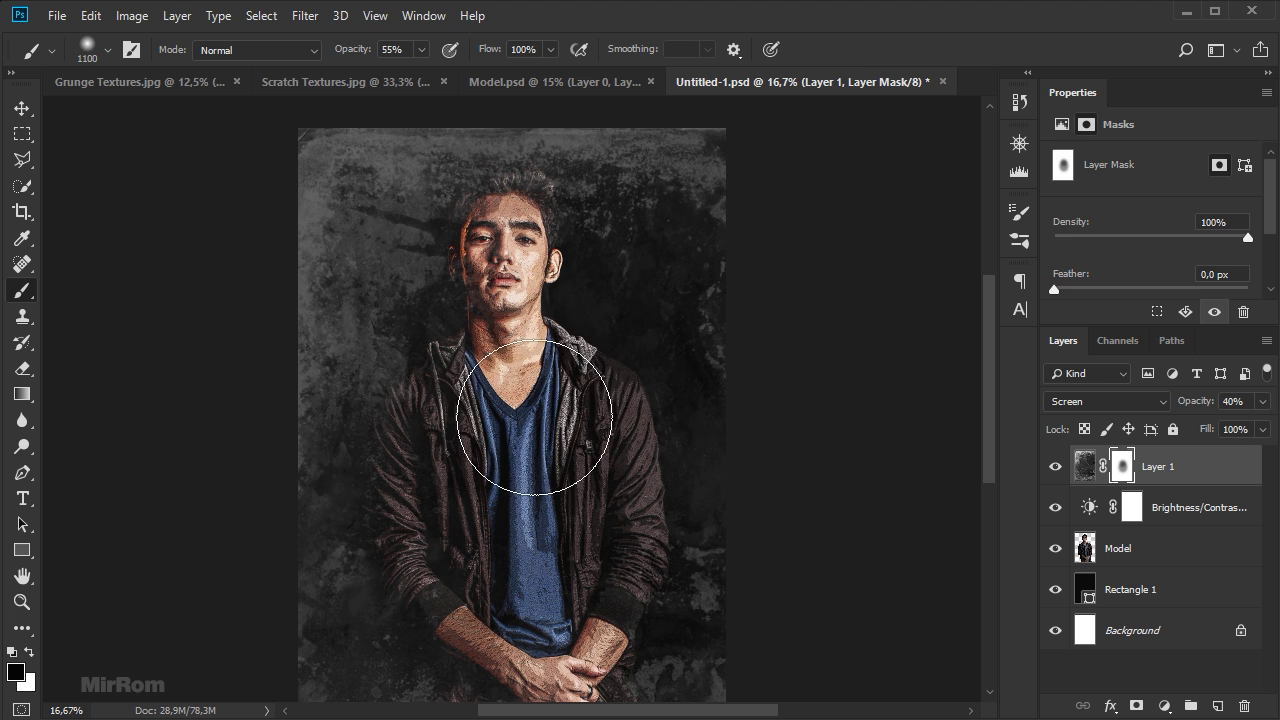
key("]")
key("]")
mouse_move(543, 300)
left_mouse_down()
mouse_move(555, 272)
mouse_move(510, 305)
mouse_move(470, 460)
mouse_move(566, 527)
left_mouse_up()
key("[")
key("[")
key("]")
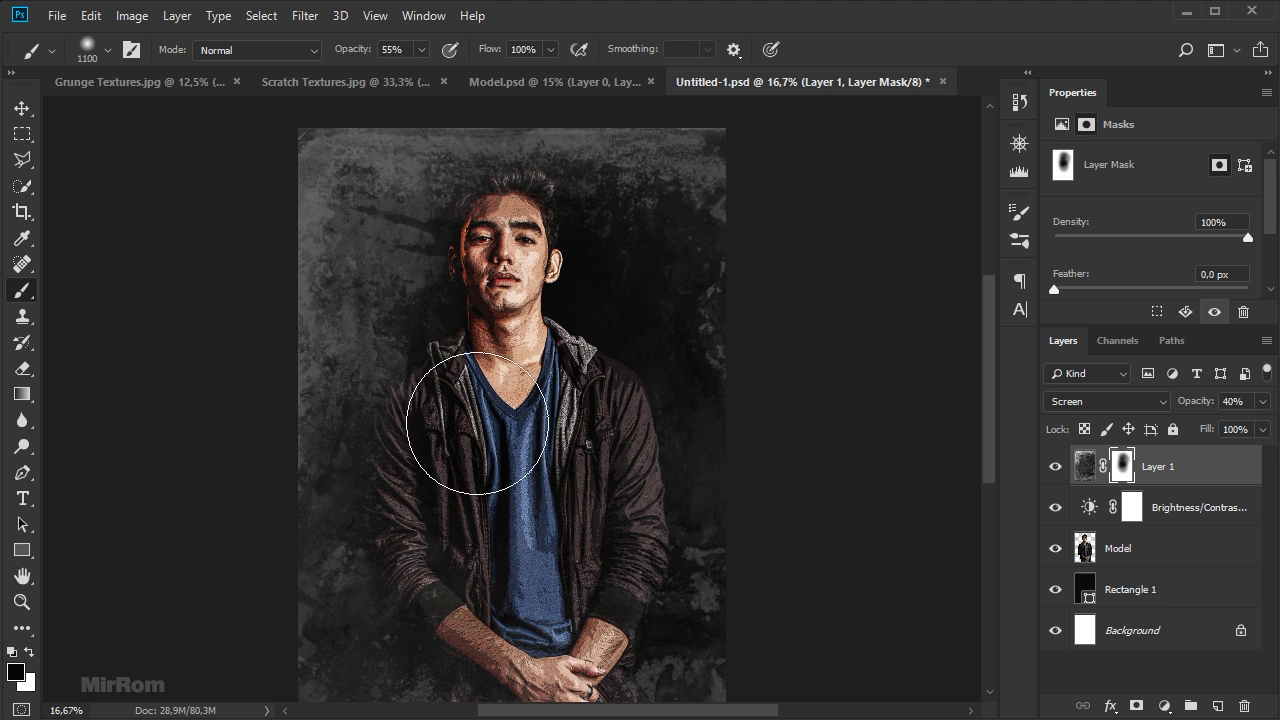
scroll(566, 527, "down", 1)
key("[")
key("[")
key("[")
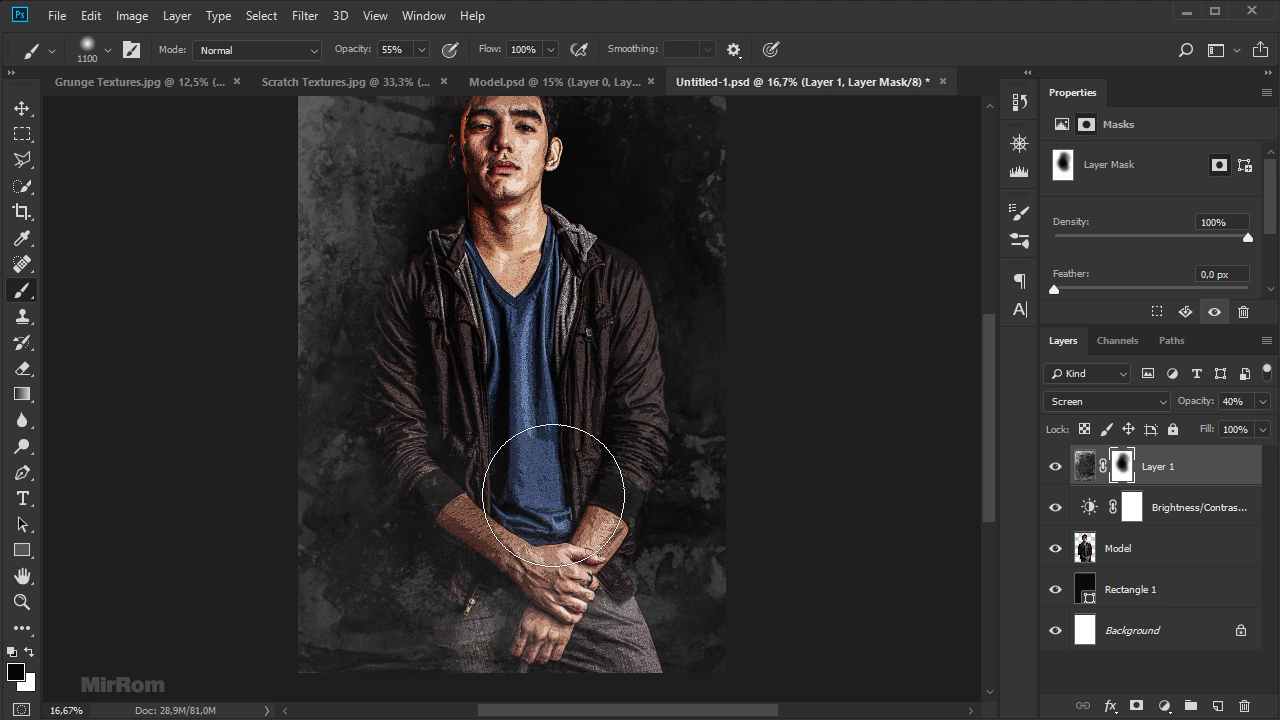
mouse_move(514, 500)
left_mouse_down()
mouse_move(531, 557)
mouse_move(515, 592)
mouse_move(591, 471)
mouse_move(543, 400)
mouse_move(557, 528)
mouse_move(535, 423)
left_mouse_up()
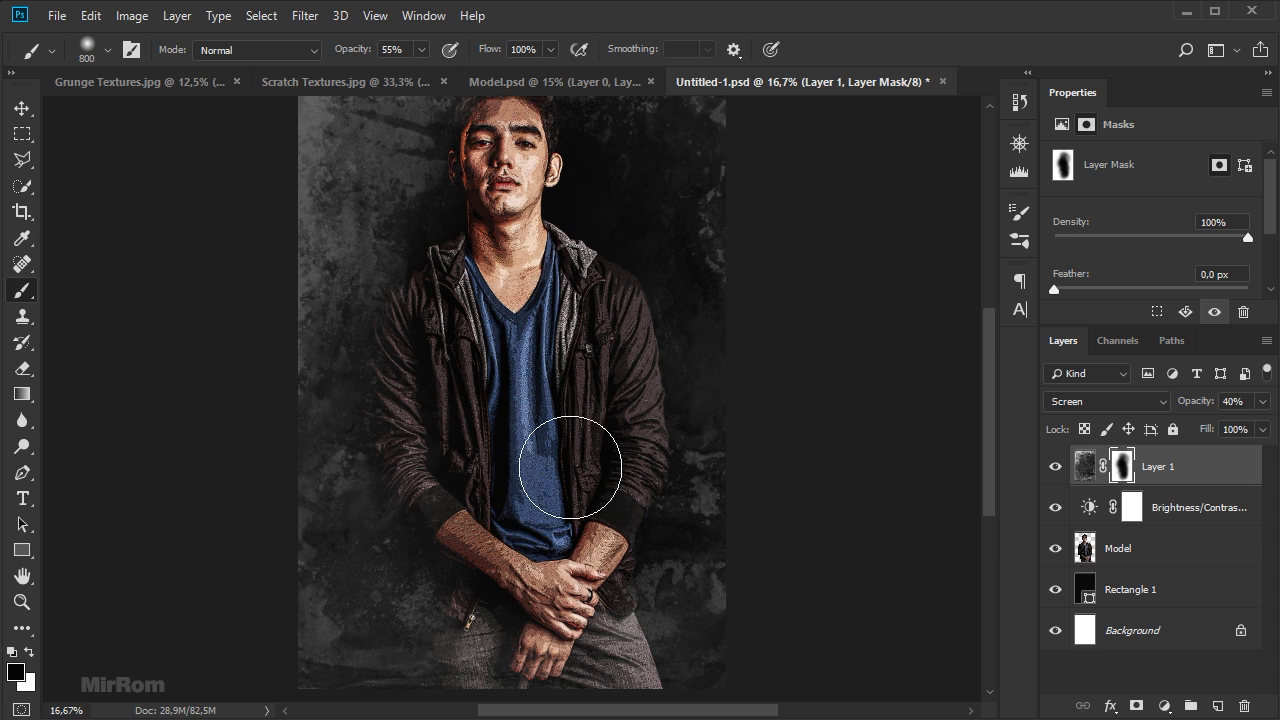
scroll(565, 460, "up", 1)
- Enlarge the mask brush to about 1500 and lower its opacity to 14%
left_click(421, 57)
scroll(657, 186, "up", 1)
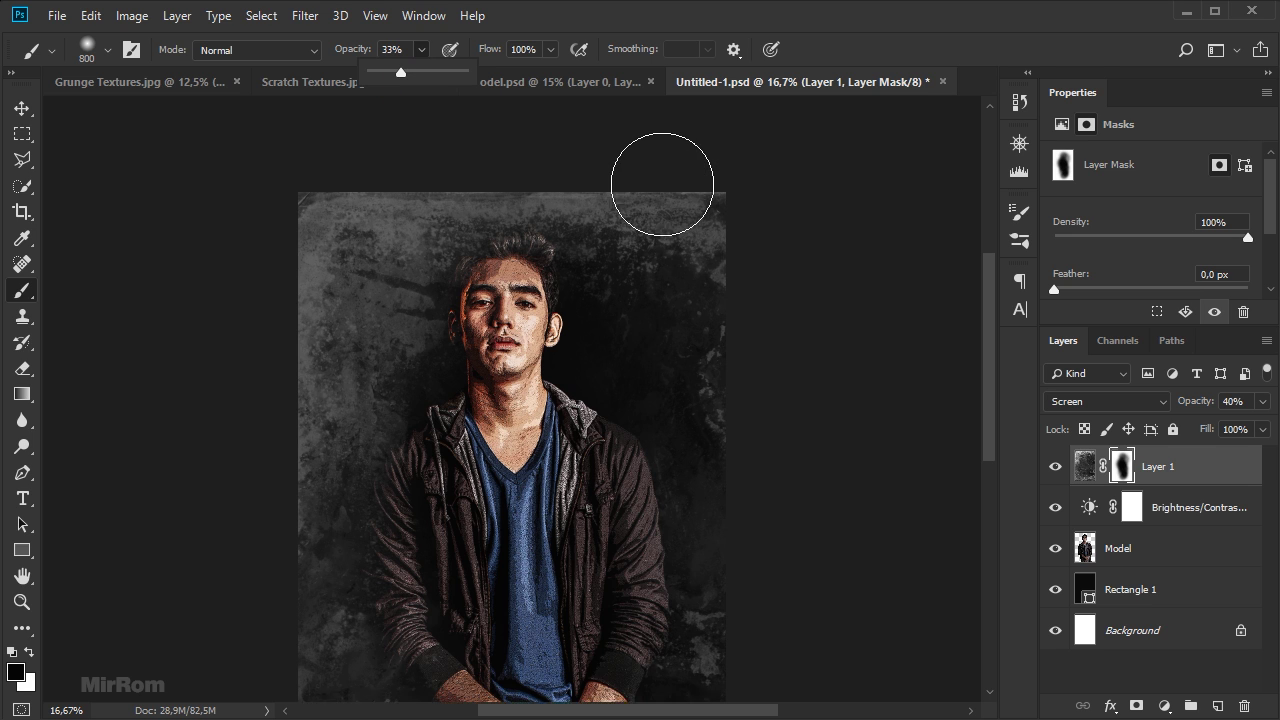
key("]")
key("]")
key("]")
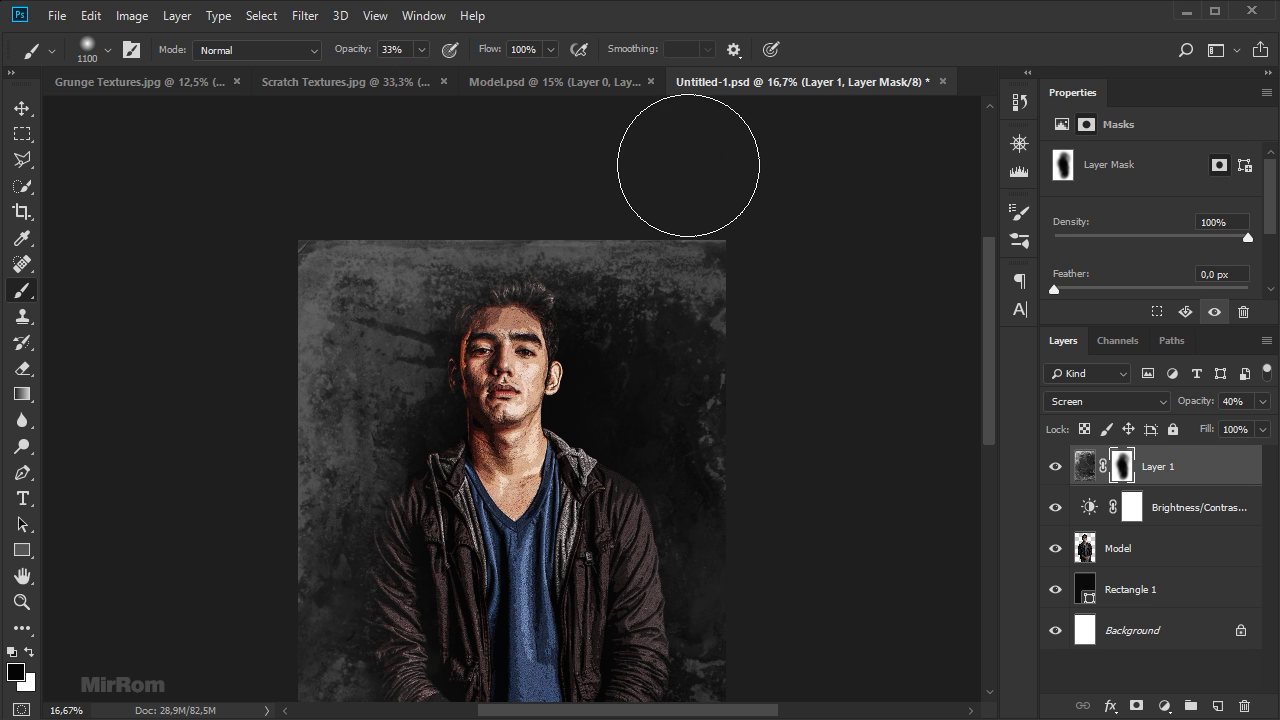
key("]")
key("]")
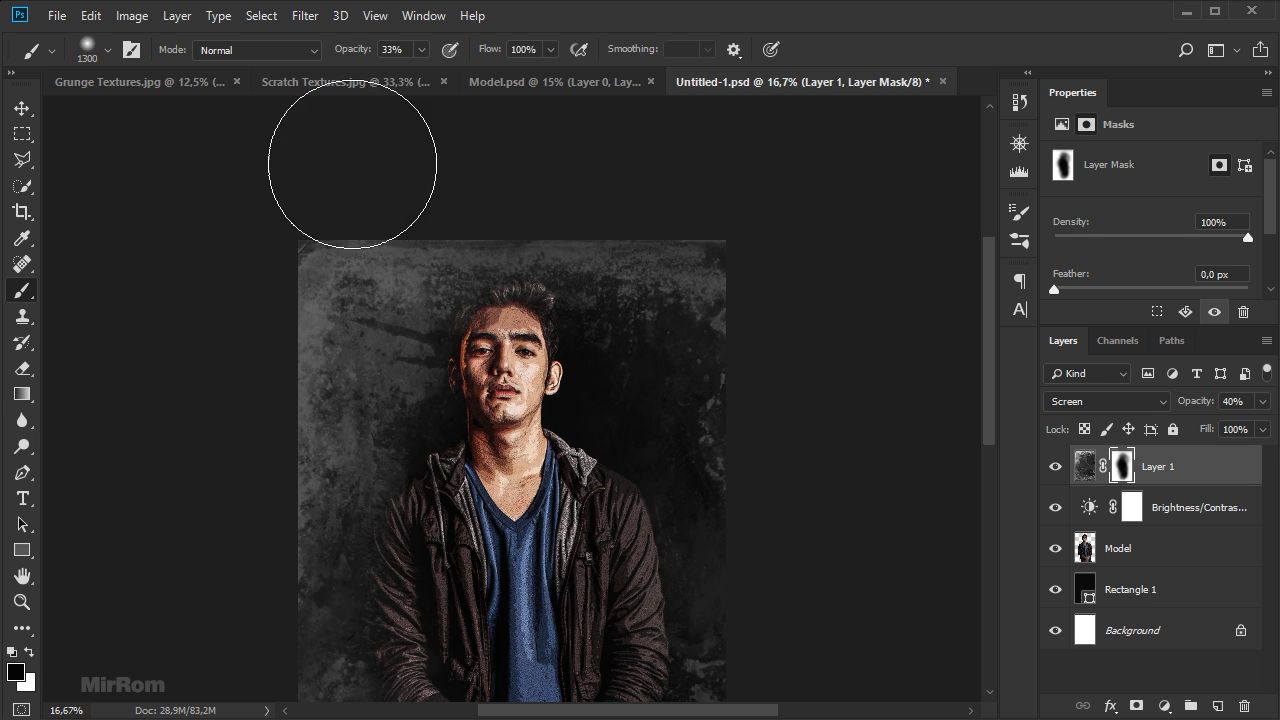
key("]")
key("]")
left_click_drag(421, 49, 409, 78)
key("]")
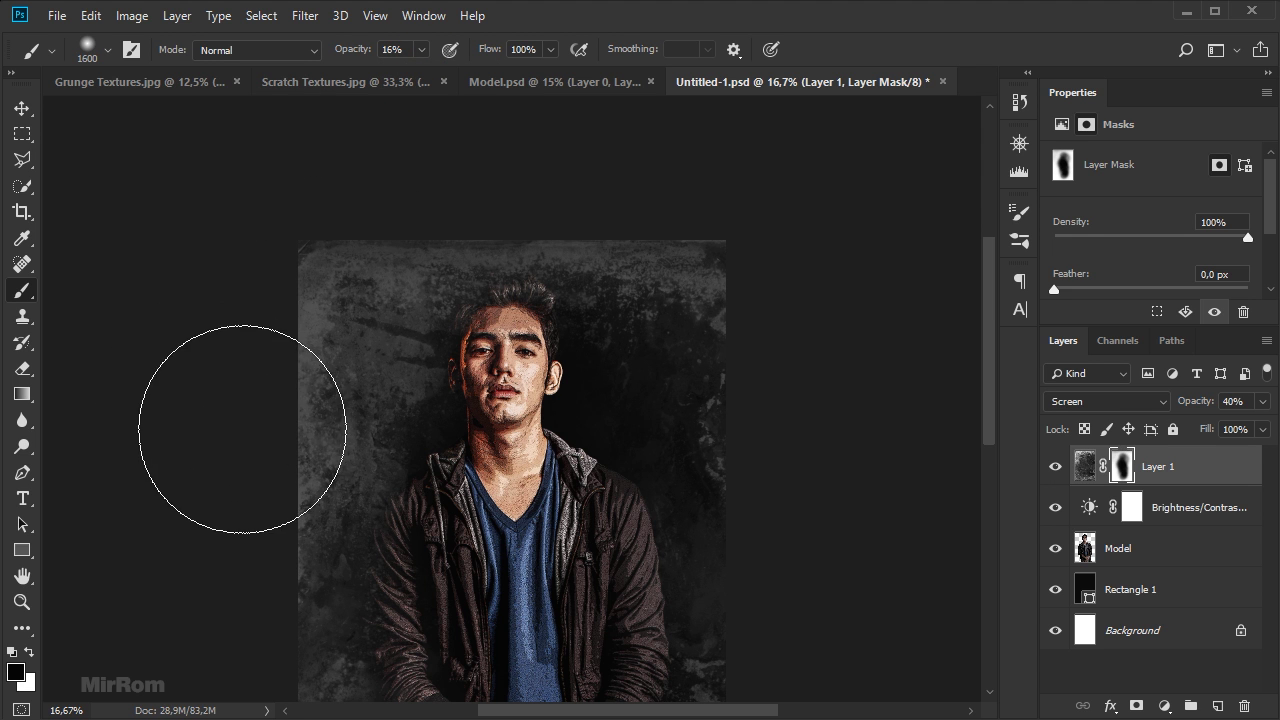
scroll(229, 286, "down", 3)
scroll(200, 340, "down", 2)
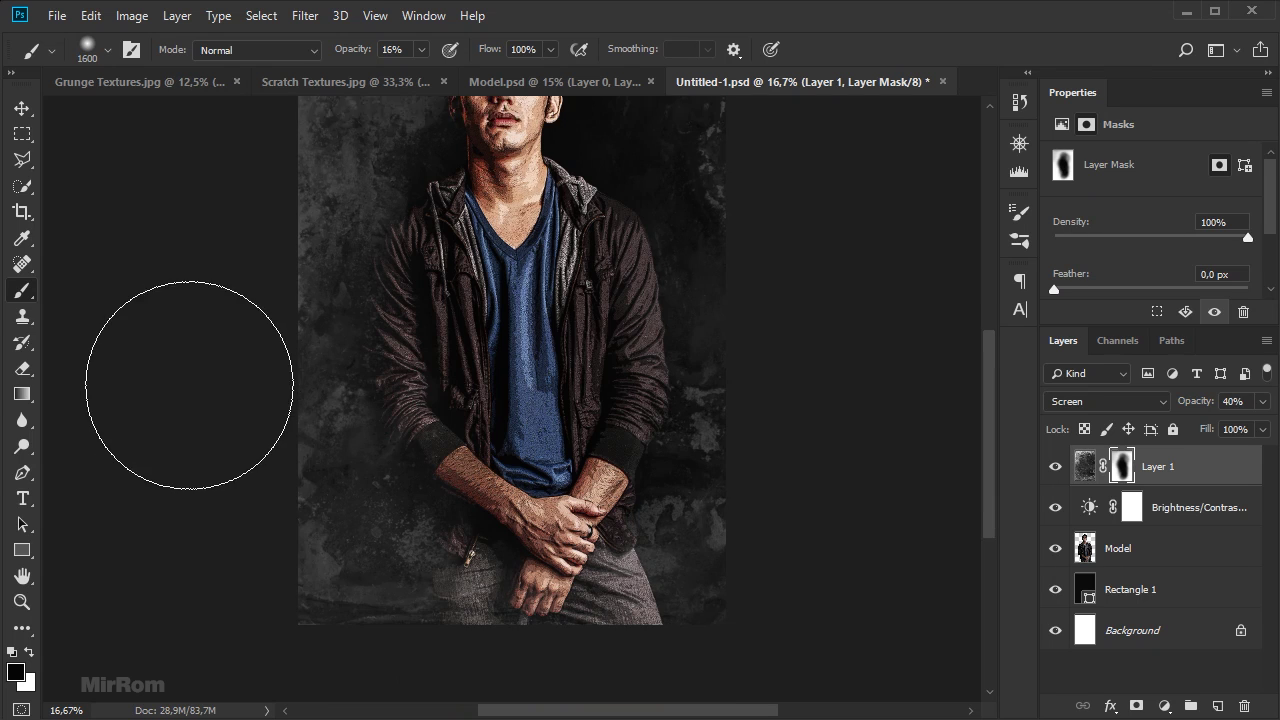
scroll(189, 450, "down", 1)
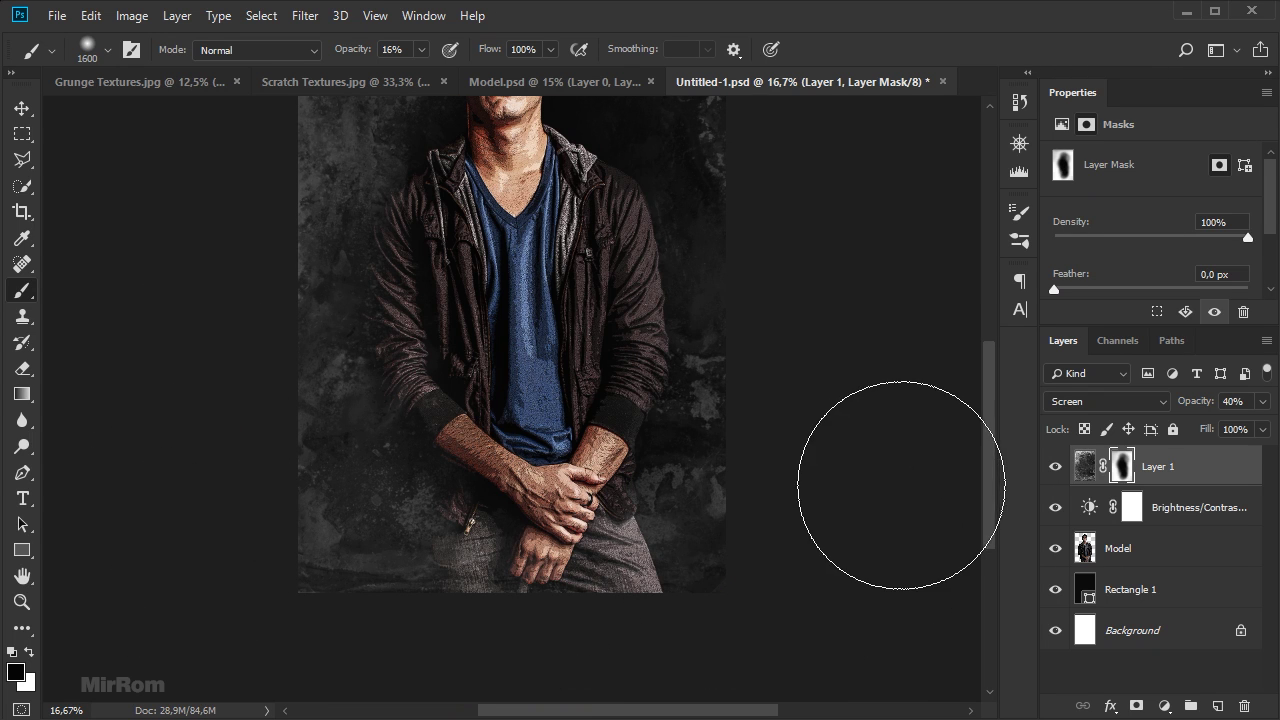
scroll(757, 377, "up", 1)
scroll(752, 378, "up", 2)
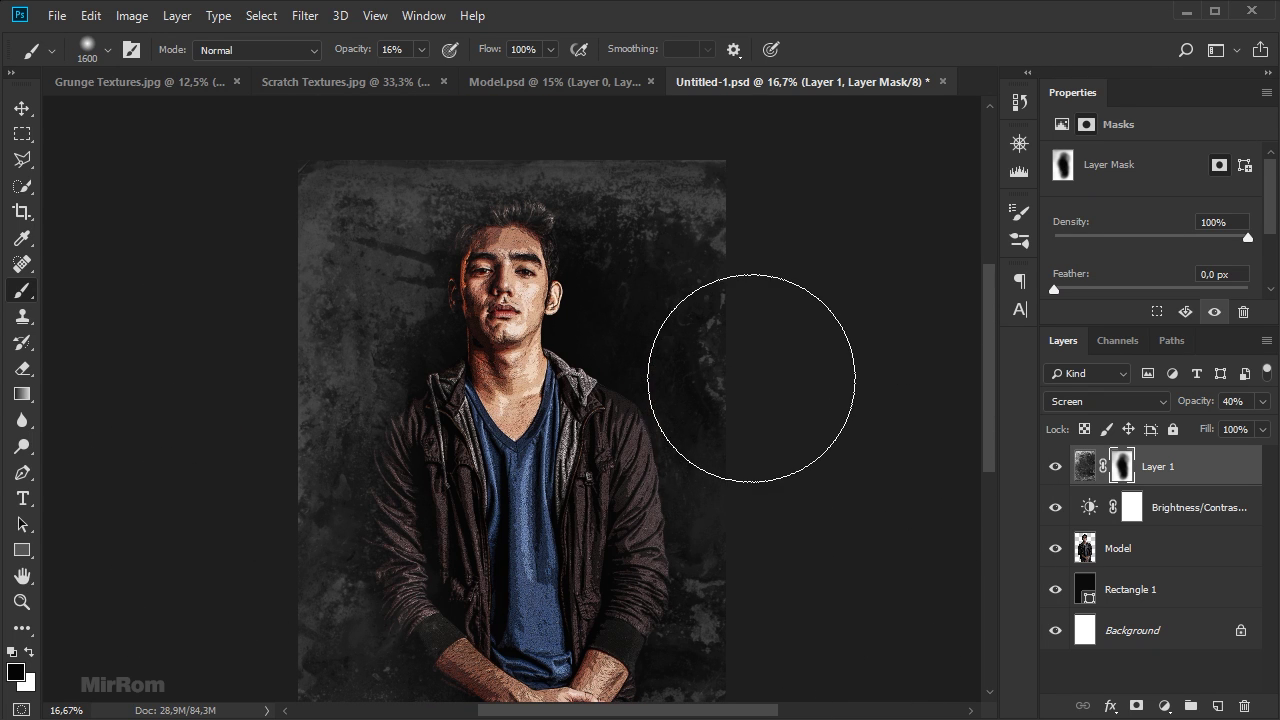
- Duplicate the grunge texture Layer 1 and delete the copy's layer mask
key("v")
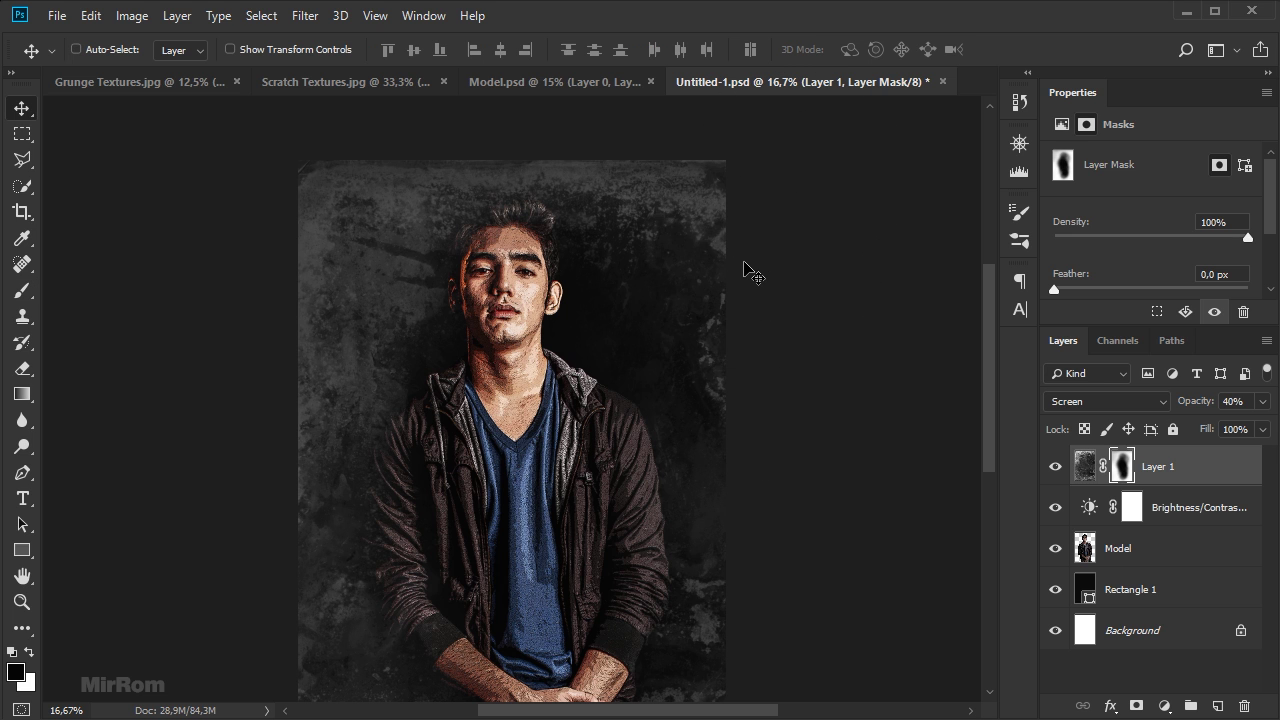
key("ctrl+minus")
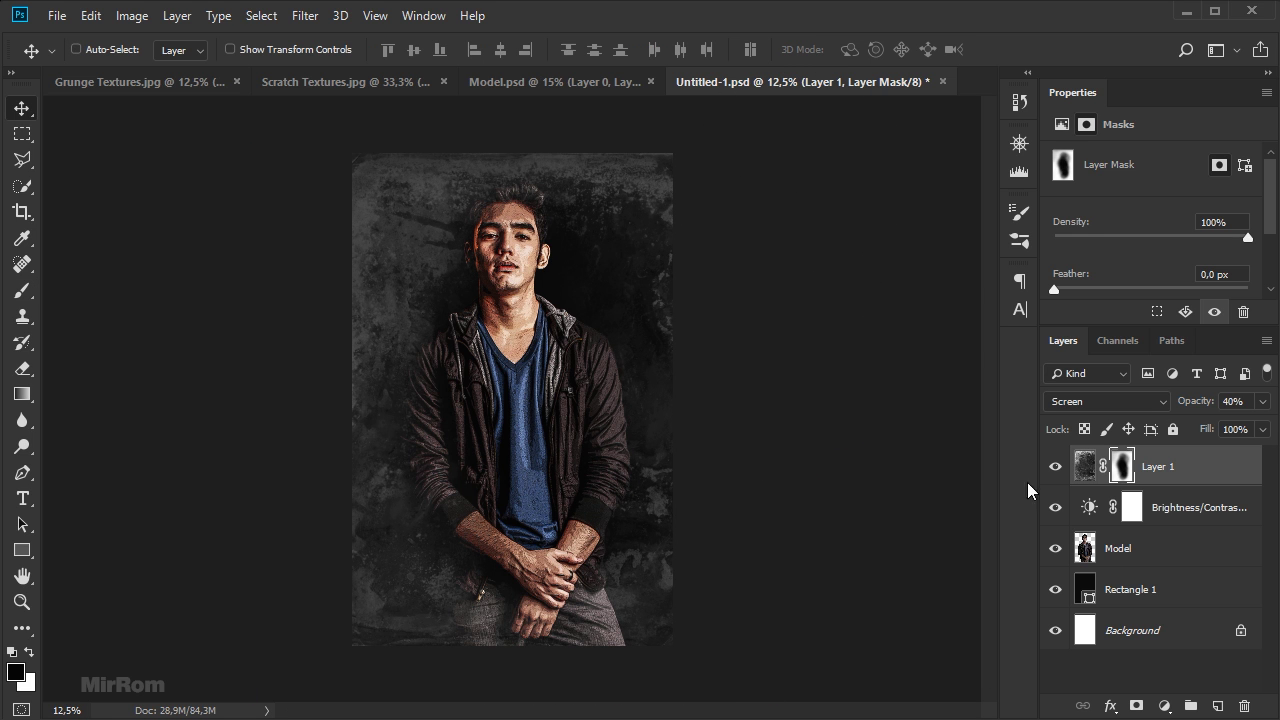
key("ctrl+j")
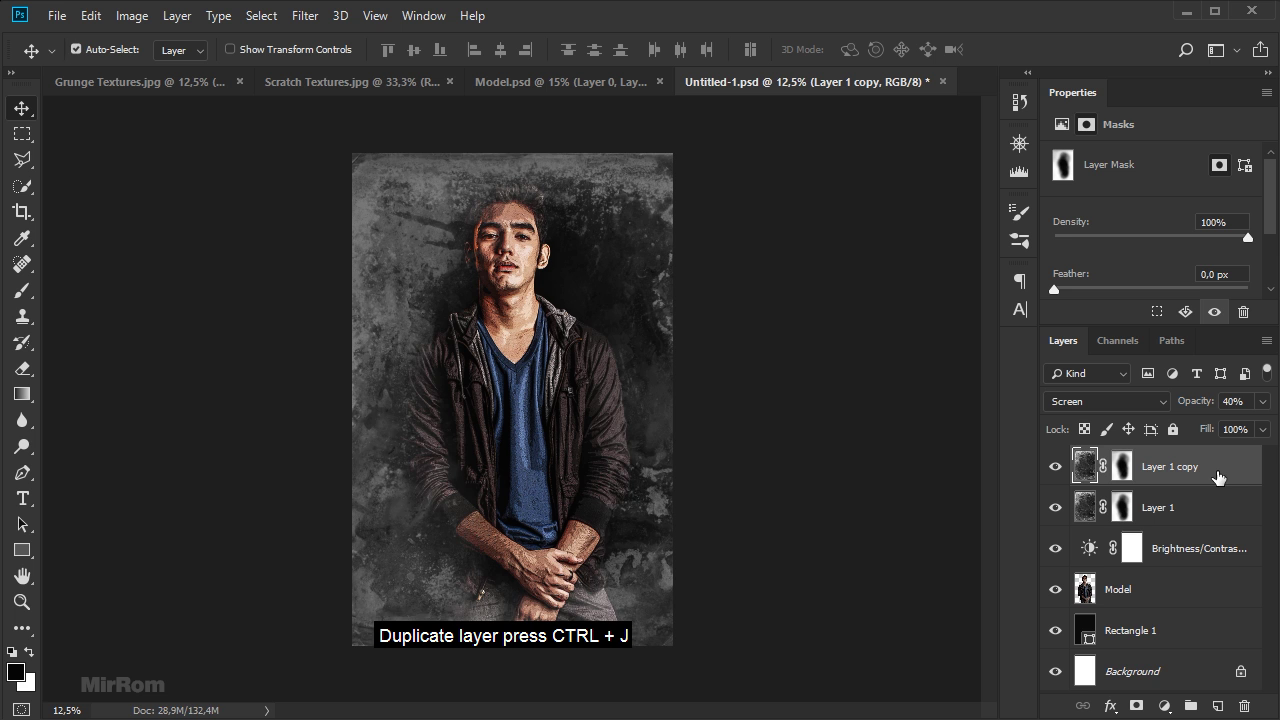
right_click(1123, 469)
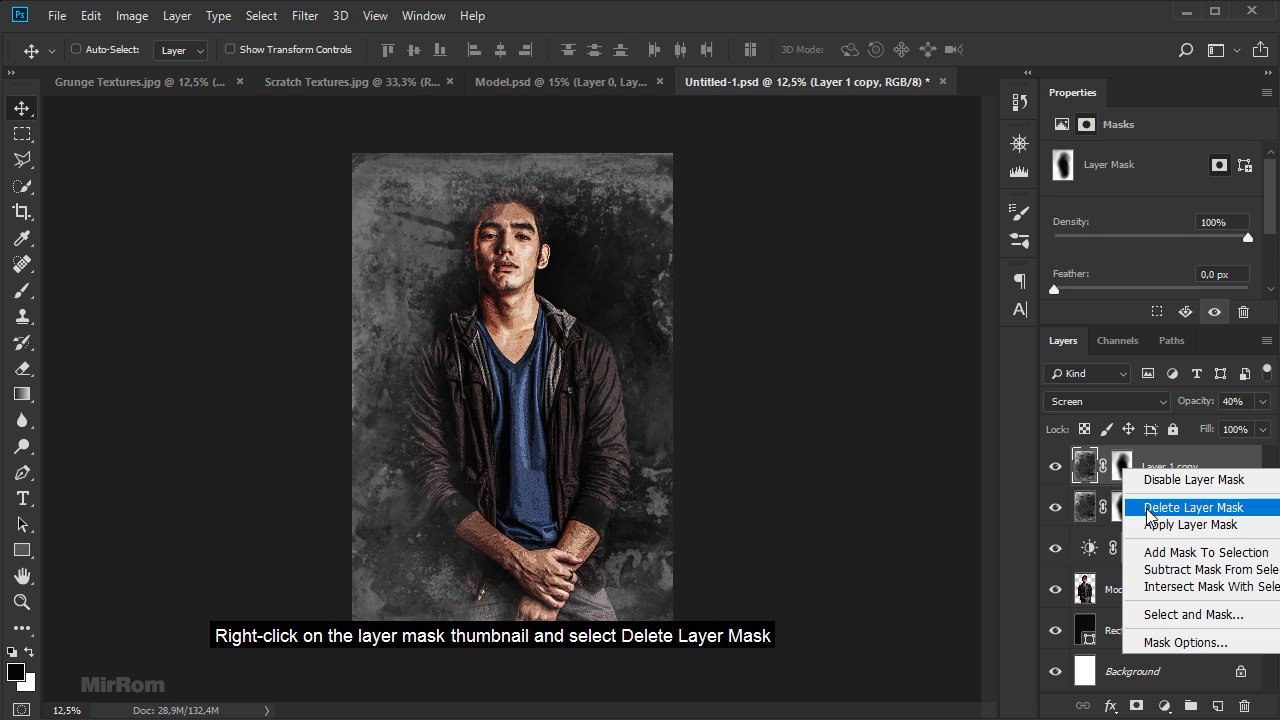
left_click(1153, 507)
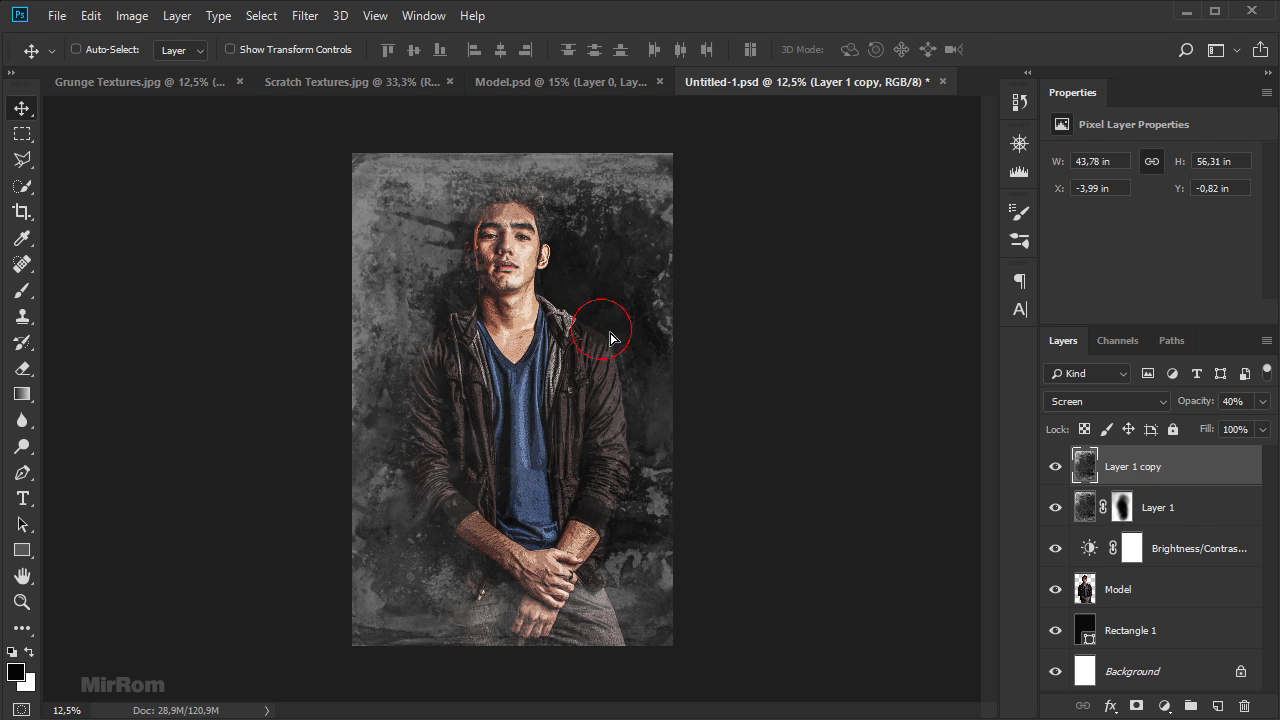
- Rotate the texture copy about 23° clockwise and reposition it across the photo
left_click_drag(604, 325, 683, 345)
key("ctrl+t")
mouse_move(848, 294)
left_mouse_down()
mouse_move(814, 406)
mouse_move(643, 514)
mouse_move(677, 409)
mouse_move(814, 494)
mouse_move(712, 318)
mouse_move(642, 285)
left_mouse_up()
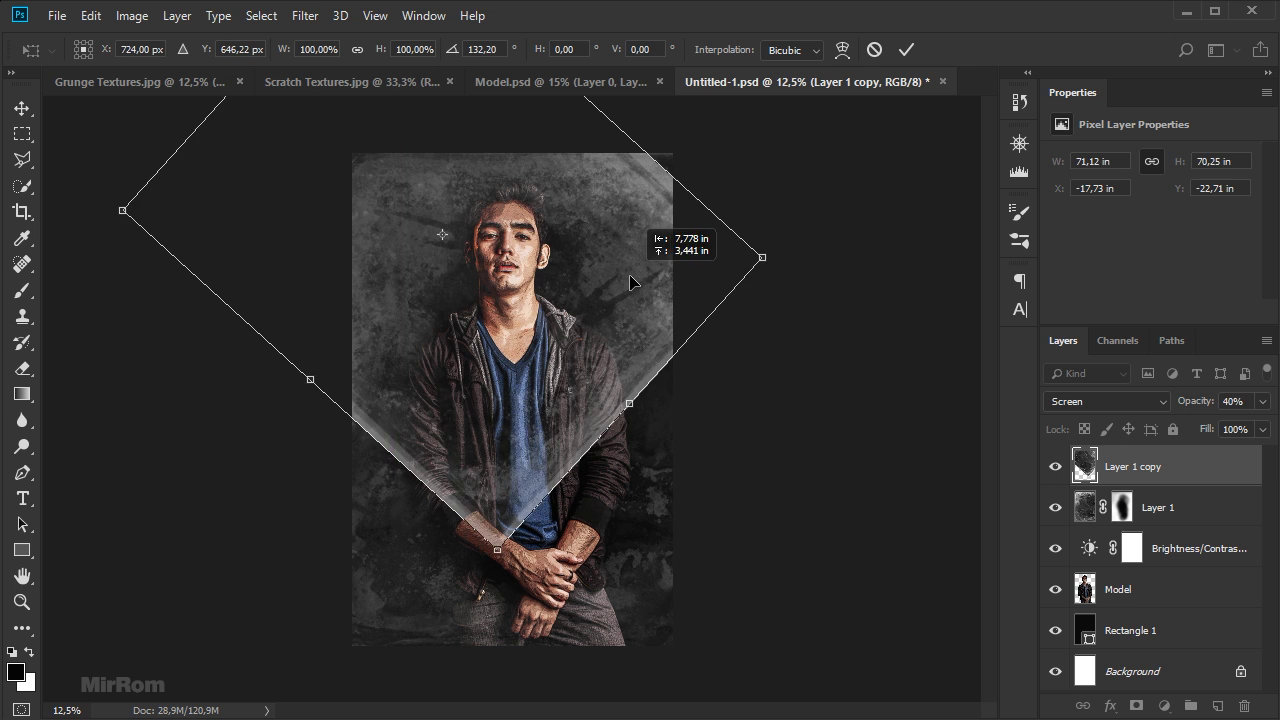
left_click_drag(871, 371, 872, 336)
left_click_drag(620, 263, 617, 259)
left_click_drag(771, 309, 771, 294)
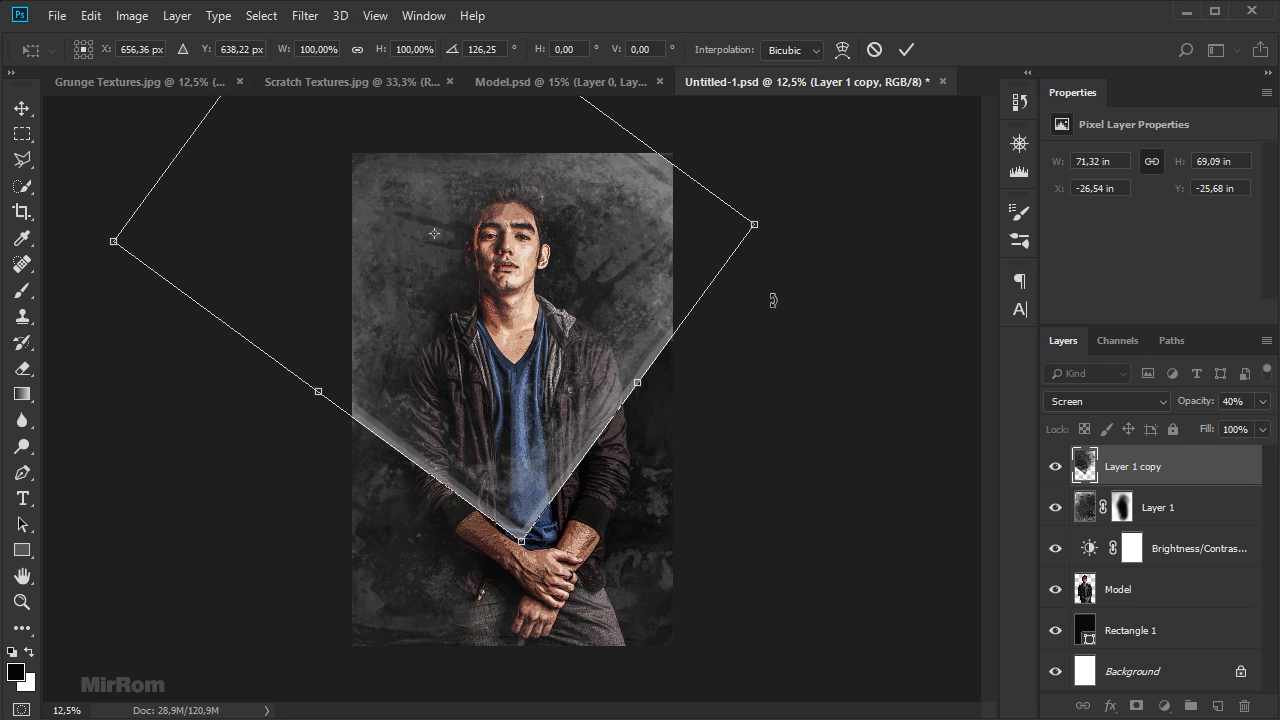
left_click_drag(614, 277, 612, 250)
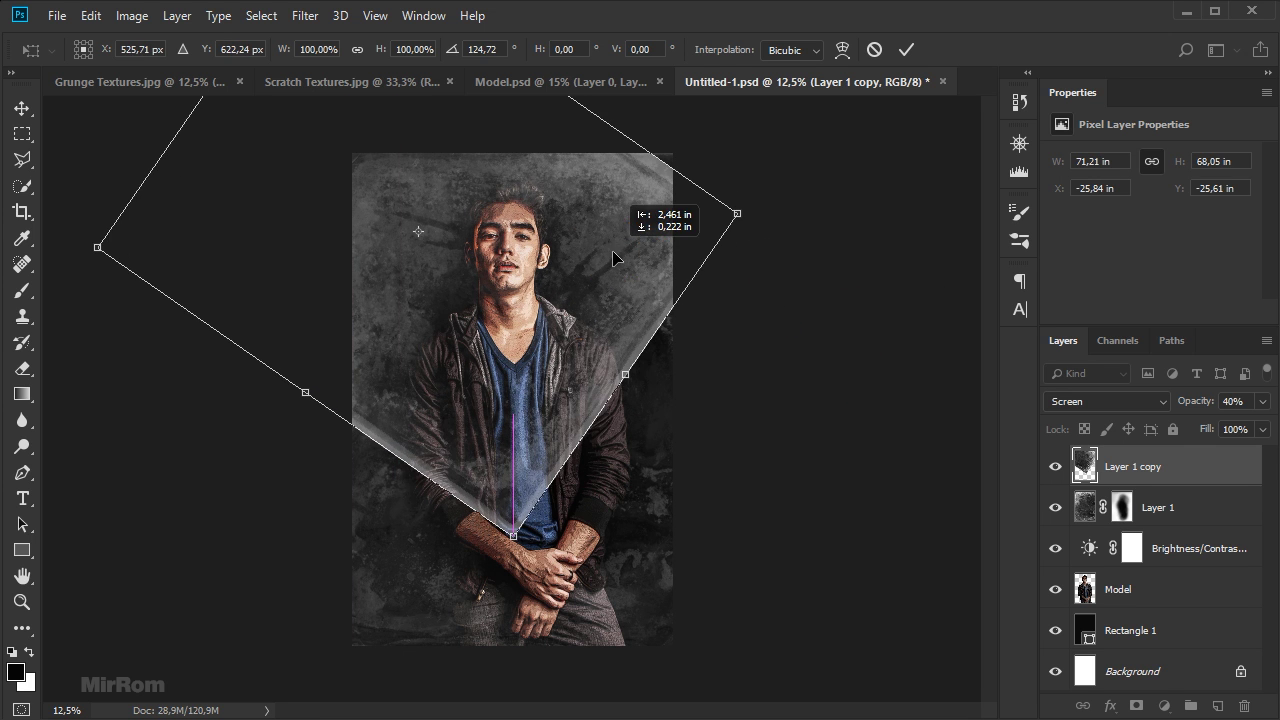
left_click_drag(850, 270, 846, 256)
key("Return")
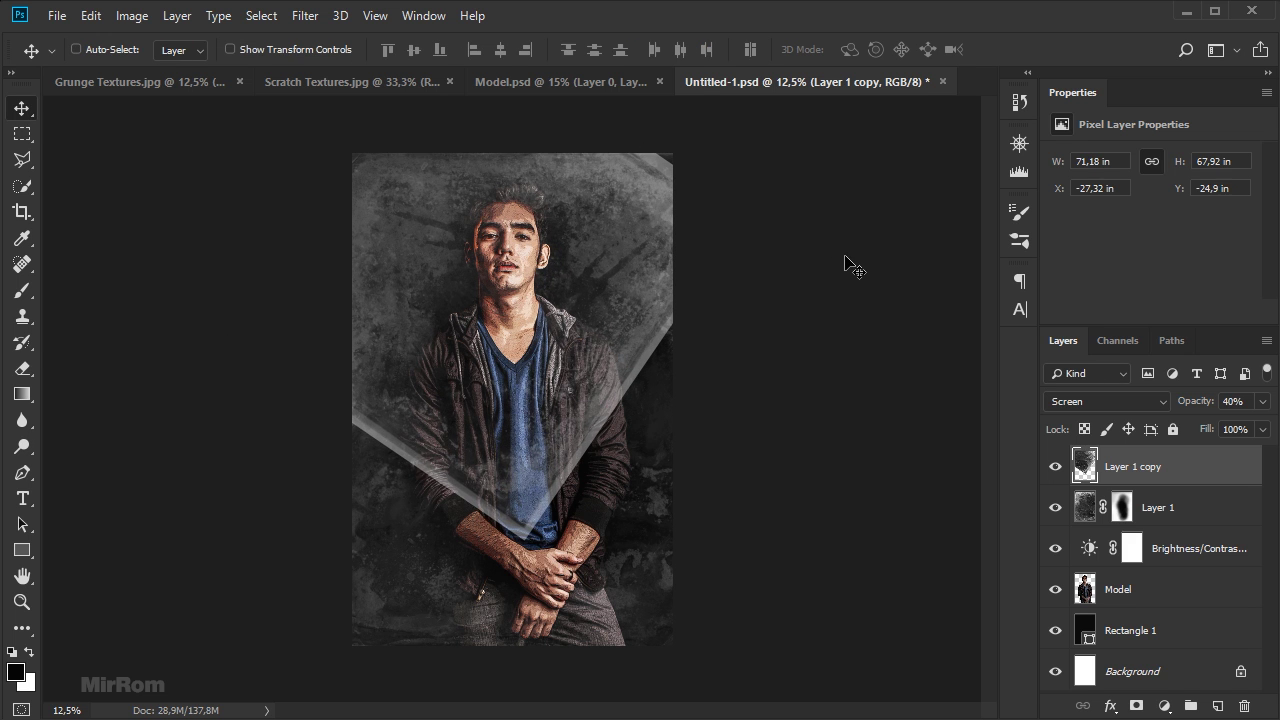
key("shift+Right")
key("shift+Right")
key("shift+Down")
key("shift+Down")
key("shift+Down")
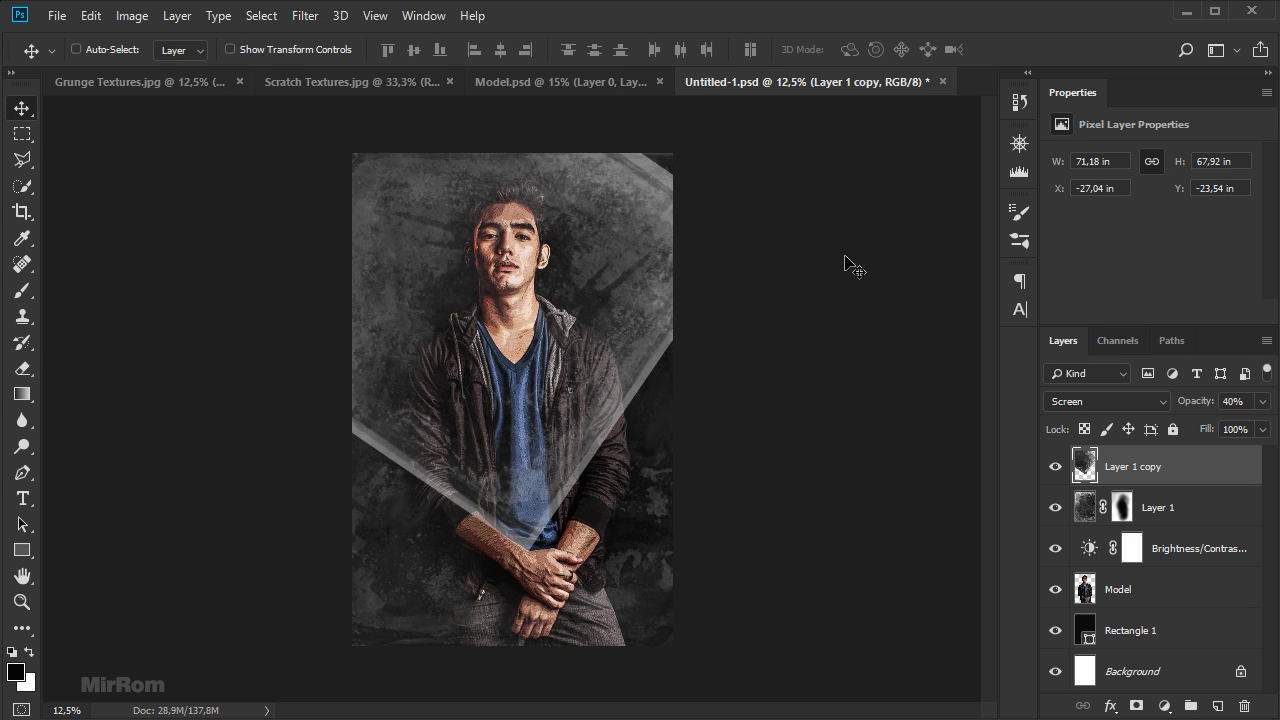
- Set the texture copy's layer opacity to 45%
left_click(1263, 401)
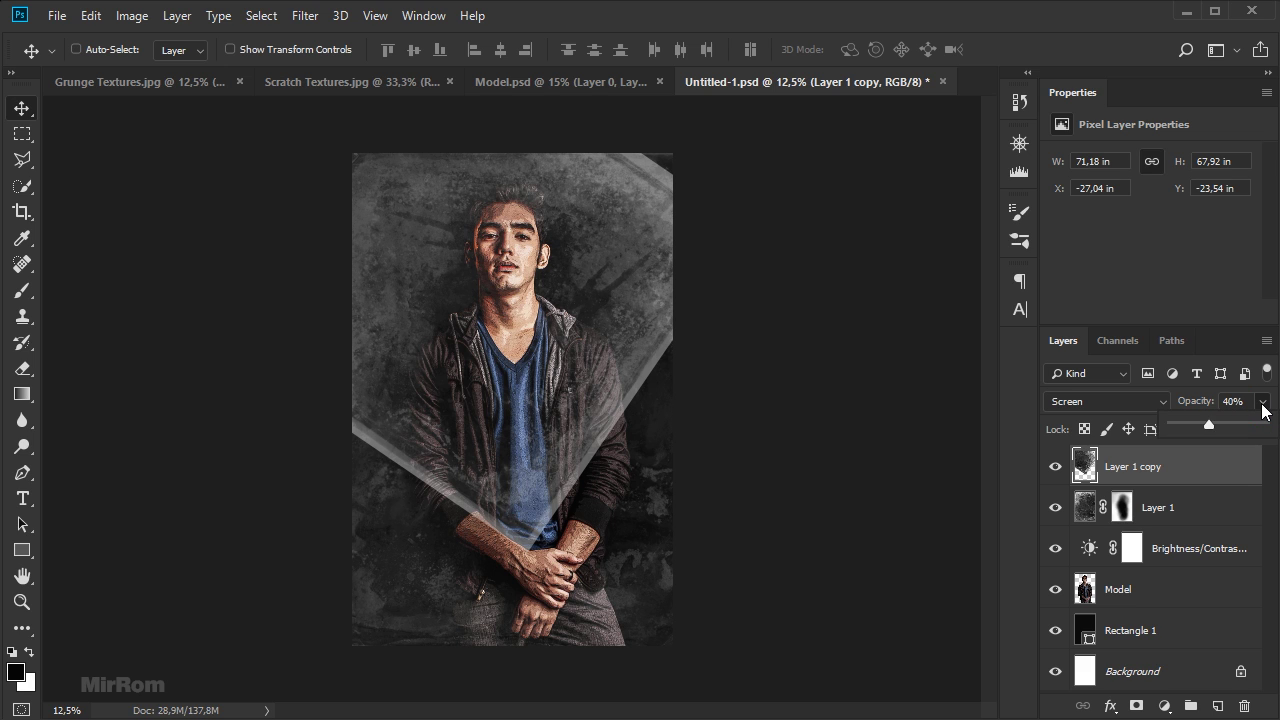
left_click(927, 405)
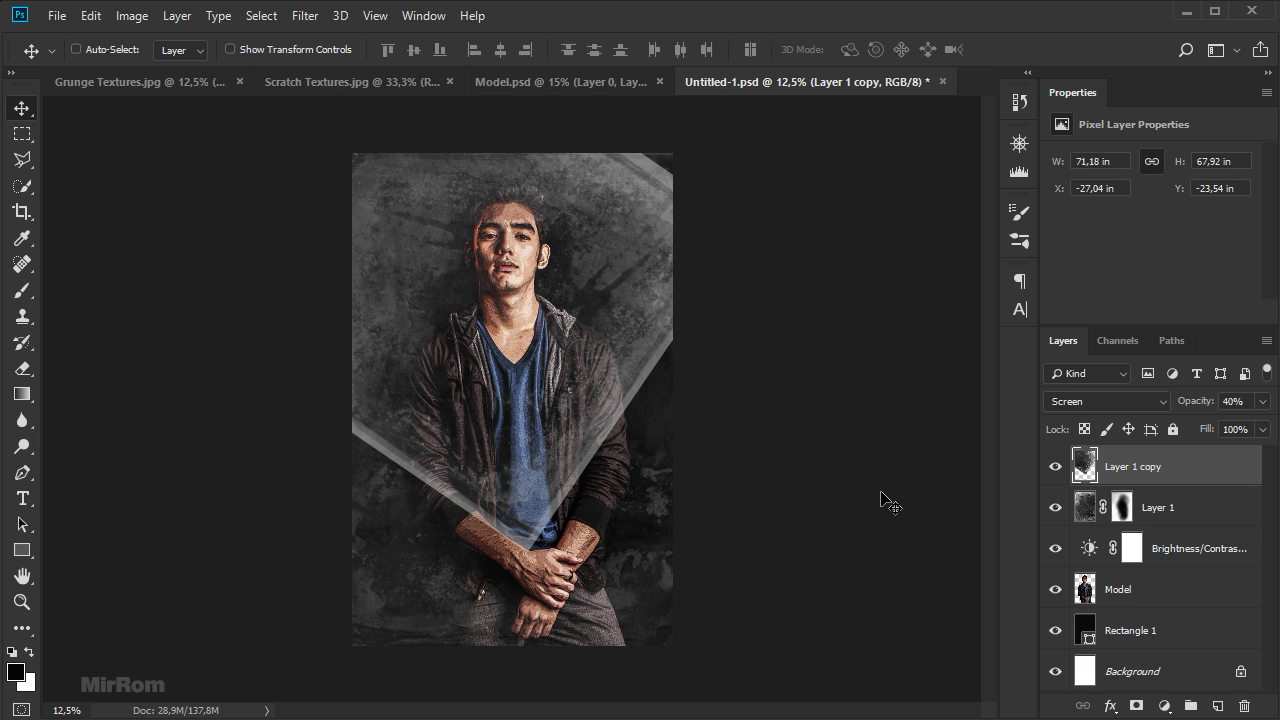
left_click(1262, 401)
left_click(1248, 399)
left_click(1262, 401)
left_click(1214, 426)
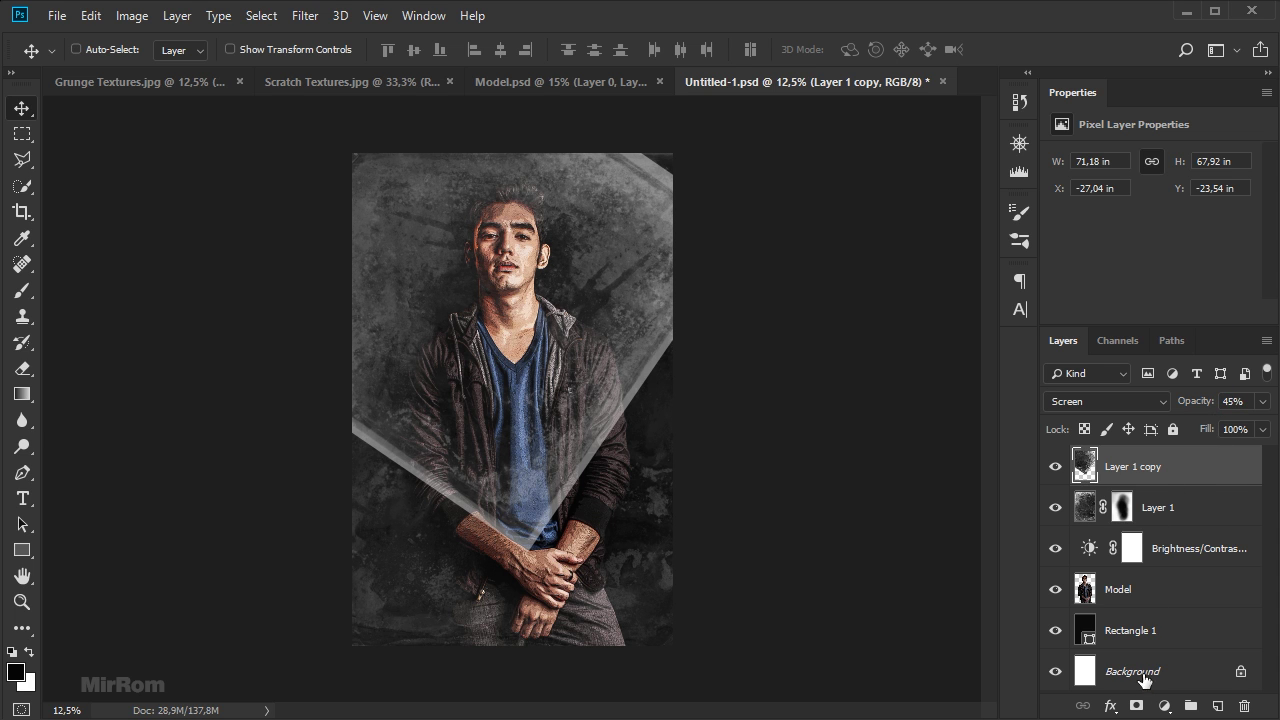
- Add a mask to the texture copy and paint out the light diagonal bands and left-edge texture at 75–100% opacity
left_click(1136, 706)
key("b")
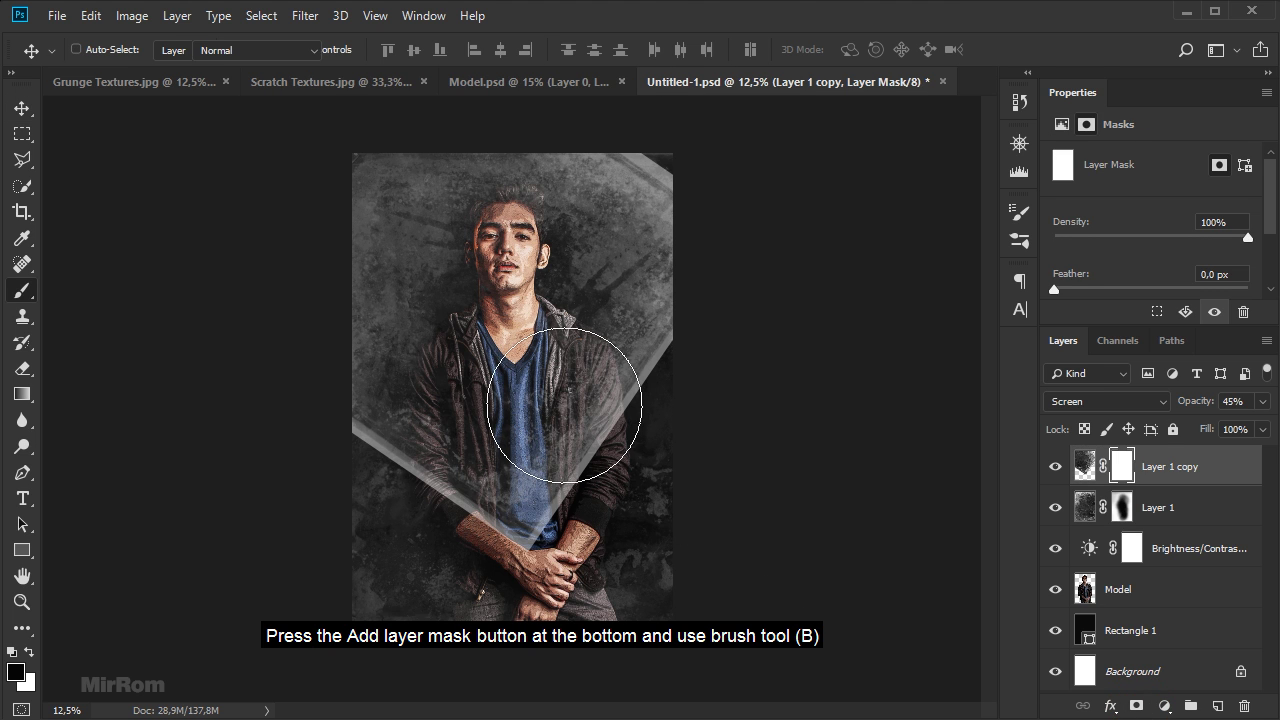
left_click(476, 70)
mouse_move(430, 470)
left_mouse_down()
mouse_move(543, 543)
mouse_move(351, 491)
mouse_move(476, 497)
left_mouse_up()
left_click(421, 49)
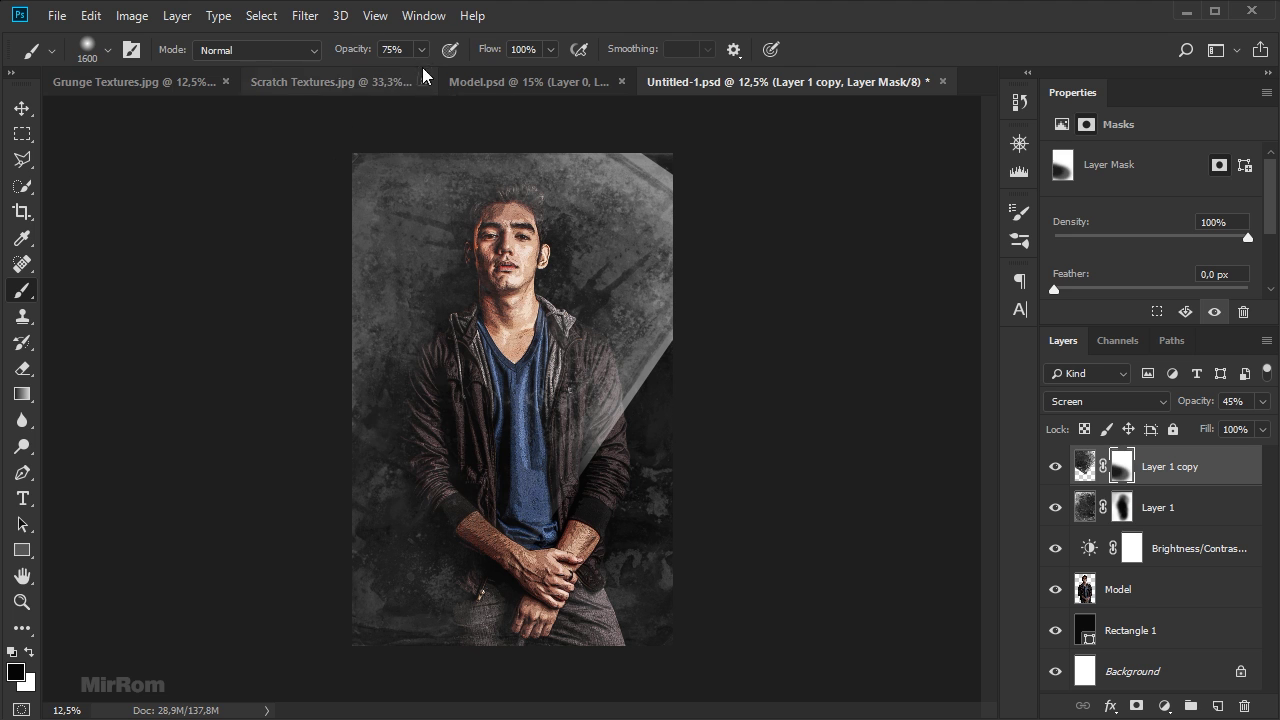
left_click_drag(428, 77, 470, 77)
left_click_drag(576, 499, 717, 457)
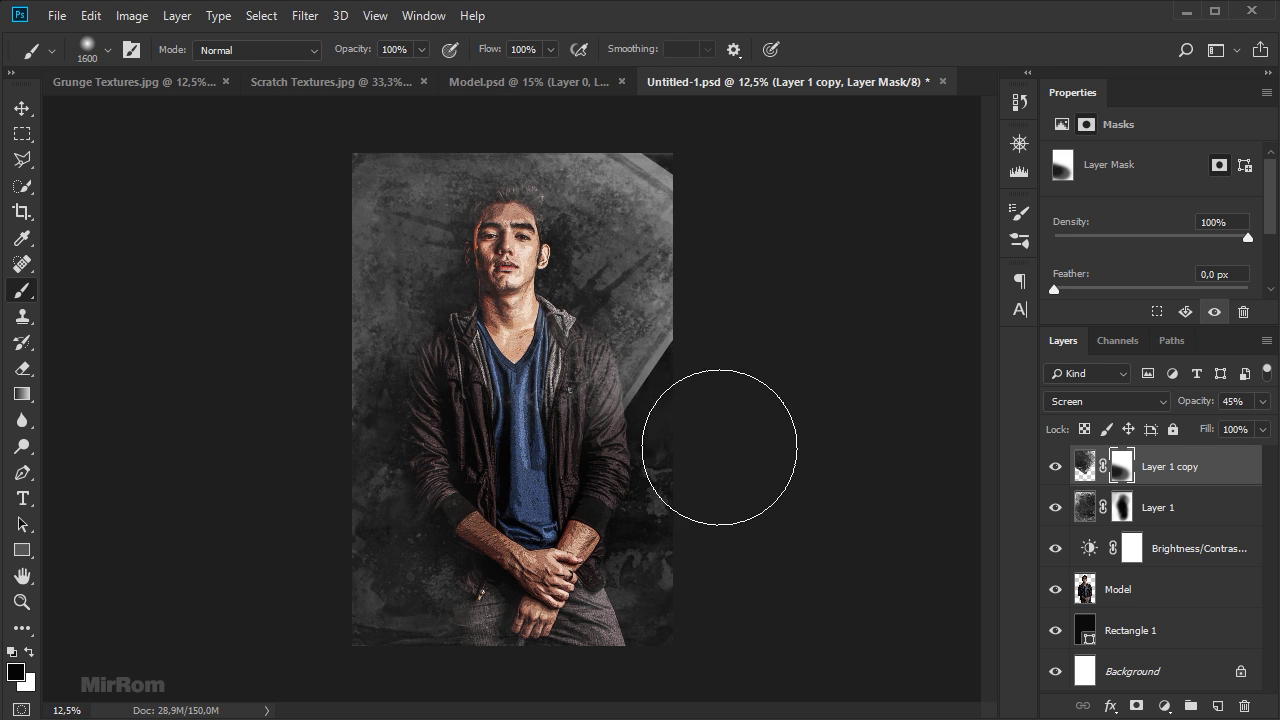
left_click_drag(689, 403, 640, 385)
left_click_drag(422, 455, 349, 243)
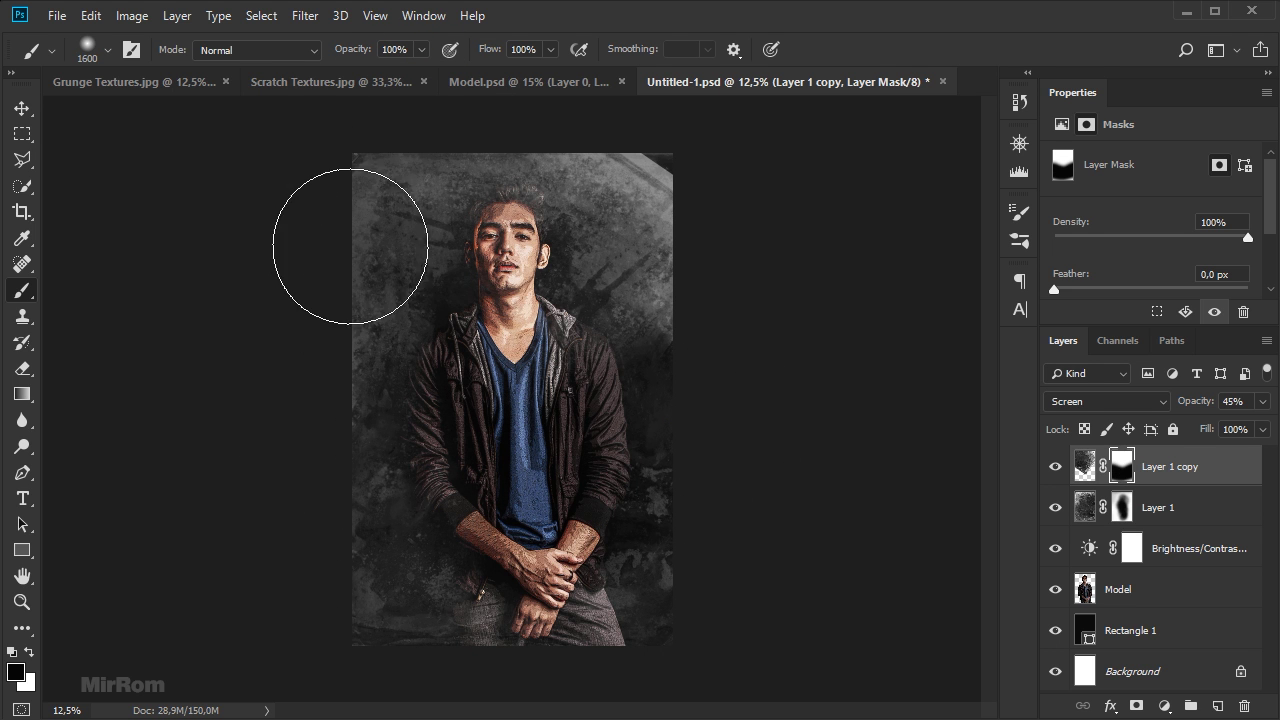
mouse_move(309, 409)
left_mouse_down()
mouse_move(336, 508)
mouse_move(383, 545)
left_mouse_up()
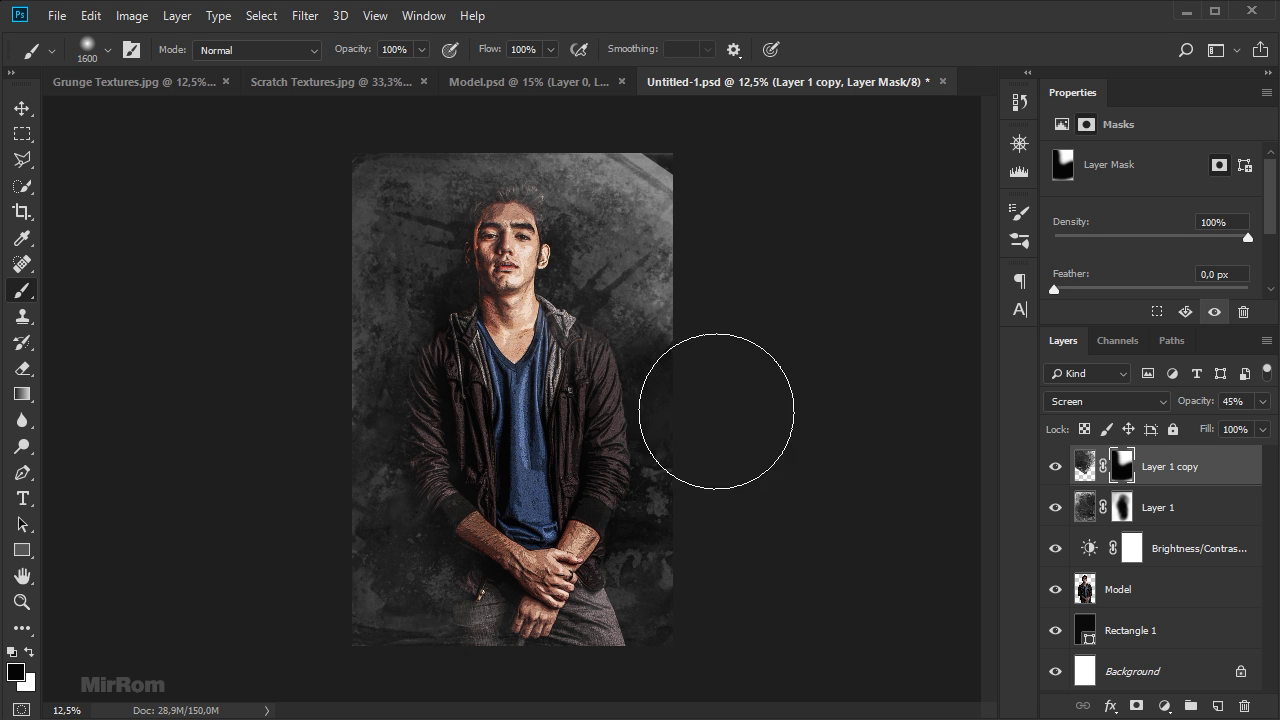
- With a smaller brush at 50% opacity, hide texture along the top and right, then drop opacity to 23%
left_click(421, 50)
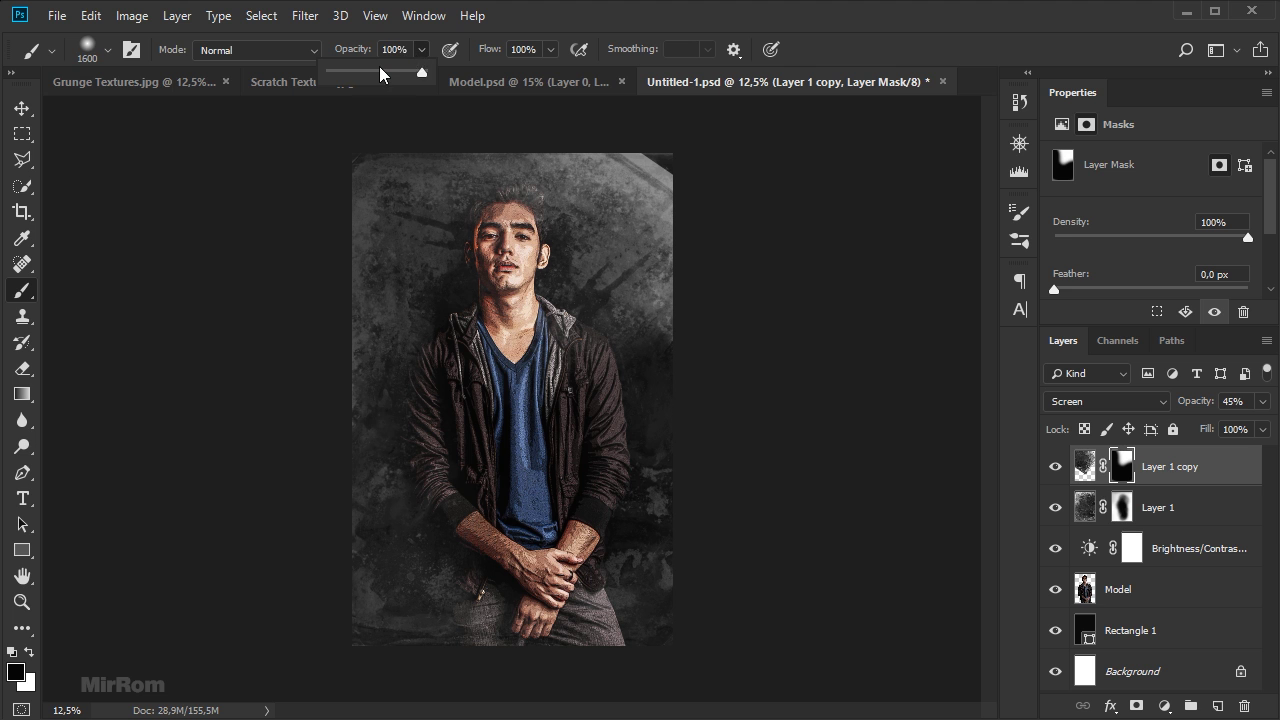
left_click(760, 242)
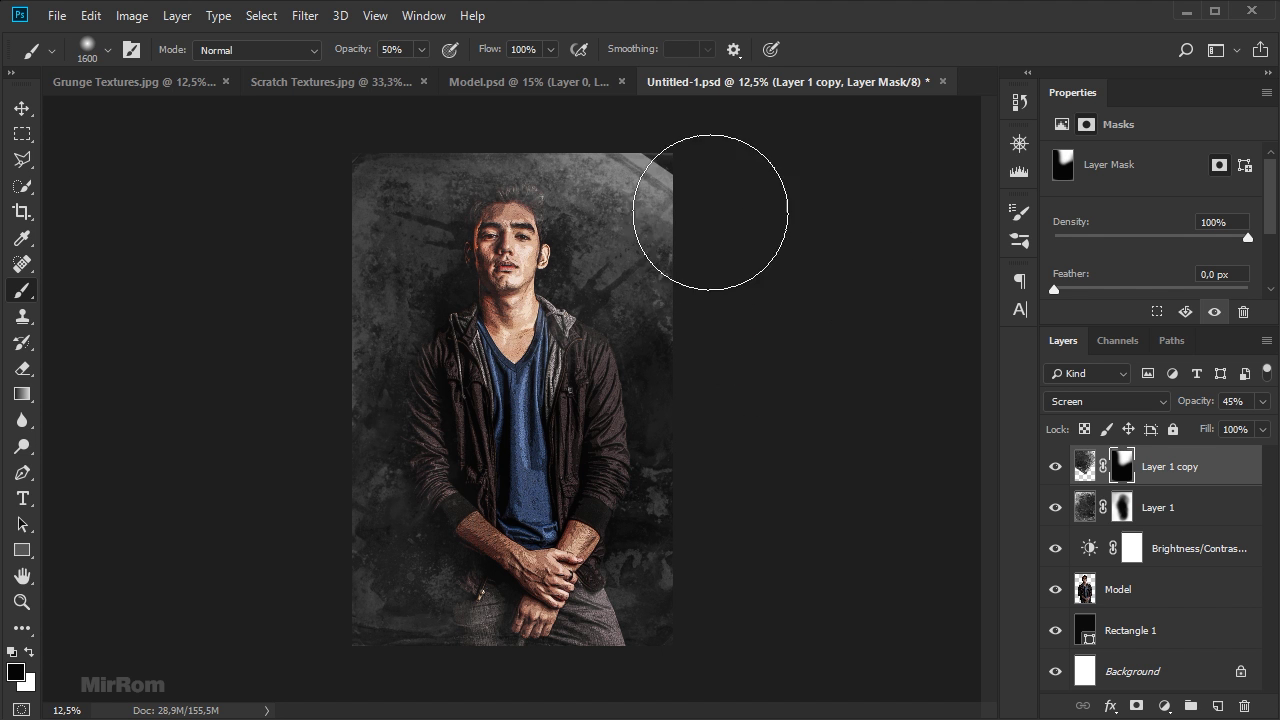
key("bracketleft")
key("bracketleft")
left_click(717, 170)
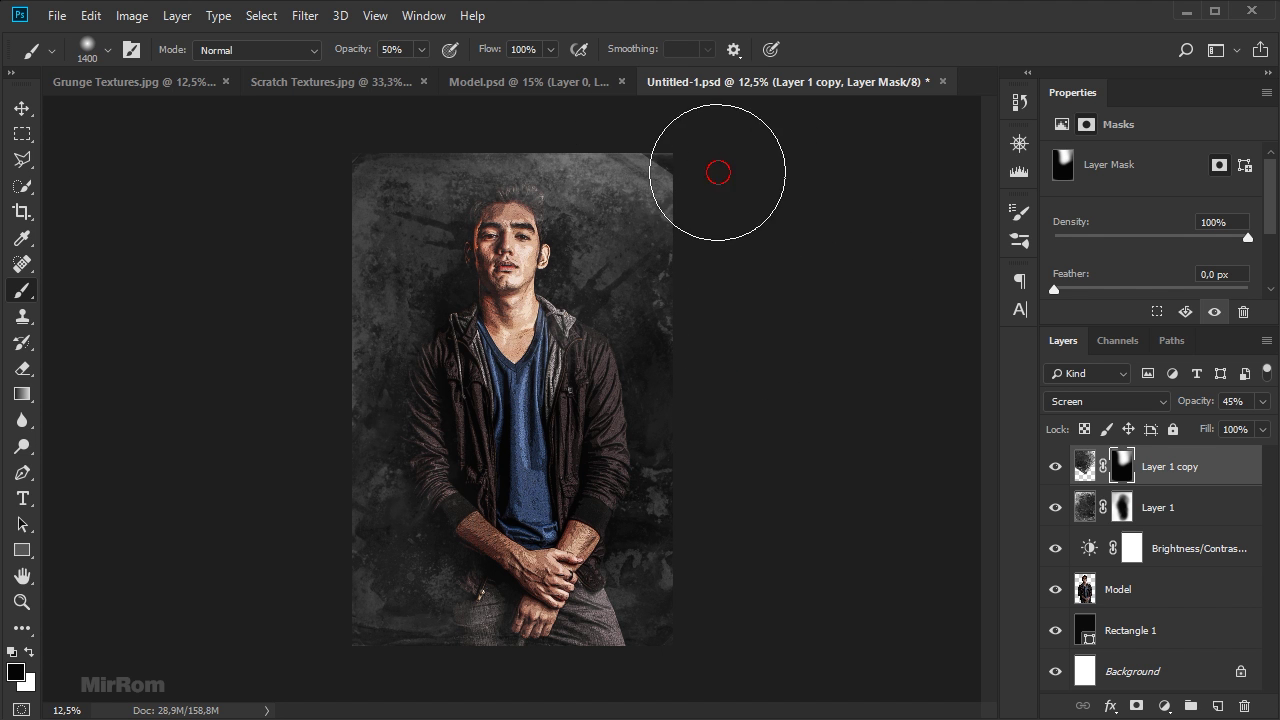
key("bracketleft")
left_click_drag(403, 128, 502, 124)
key("bracketright")
left_click(708, 500)
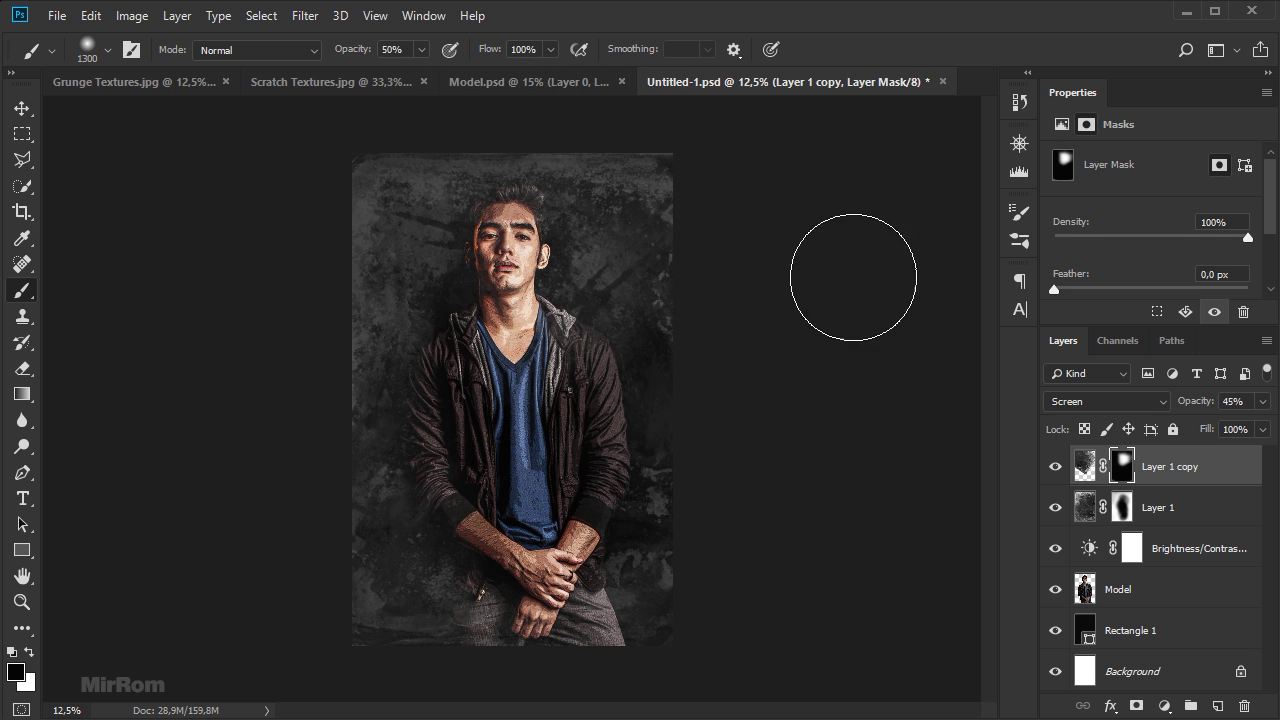
left_click_drag(421, 49, 396, 72)
key("bracketleft")
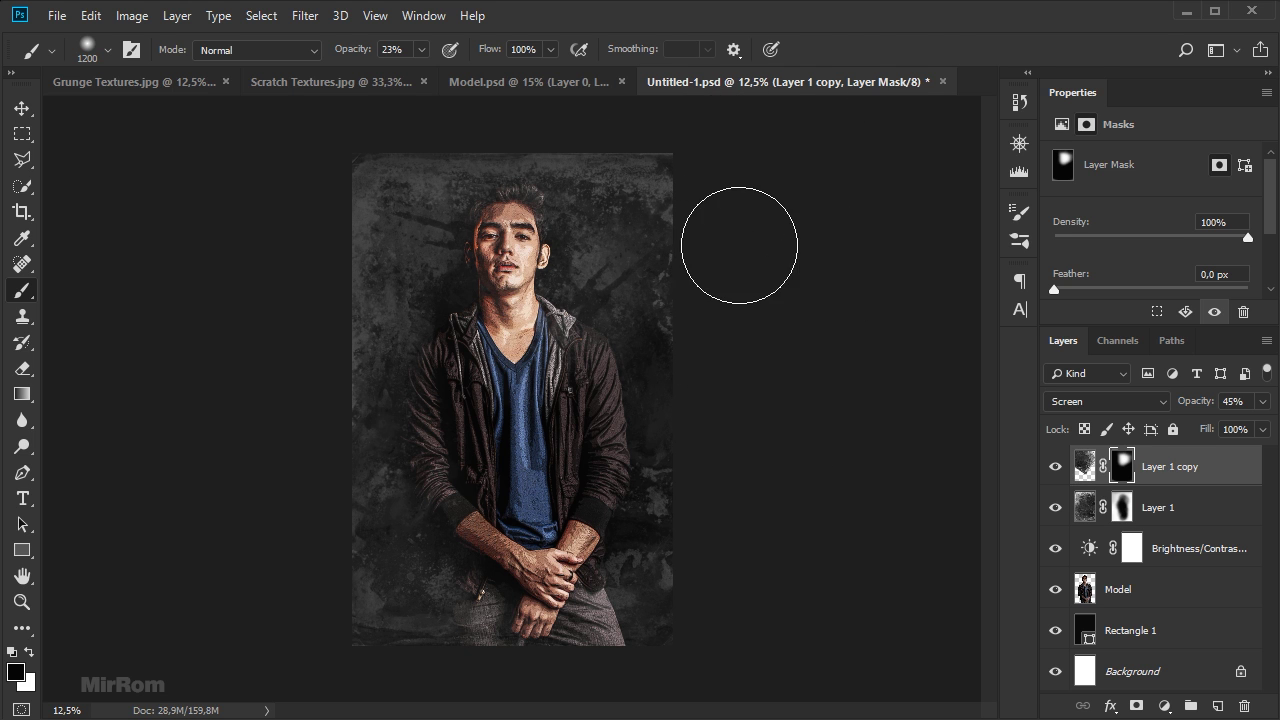
- Toggle the texture copy's visibility to compare the result
key("v")
left_click(1055, 466)
left_click(1055, 466)
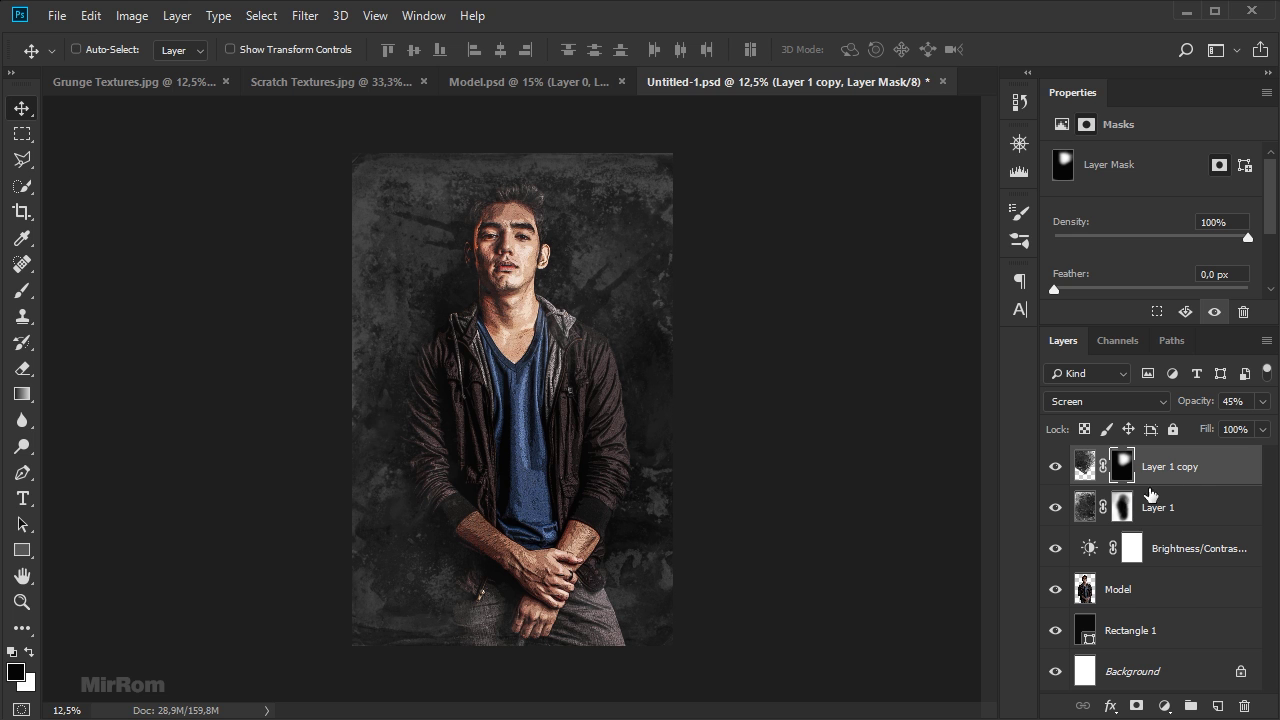
- Duplicate the texture copy as Layer 1 copy 2, remove its mask, and rotate it about 55°
key("ctrl+j")
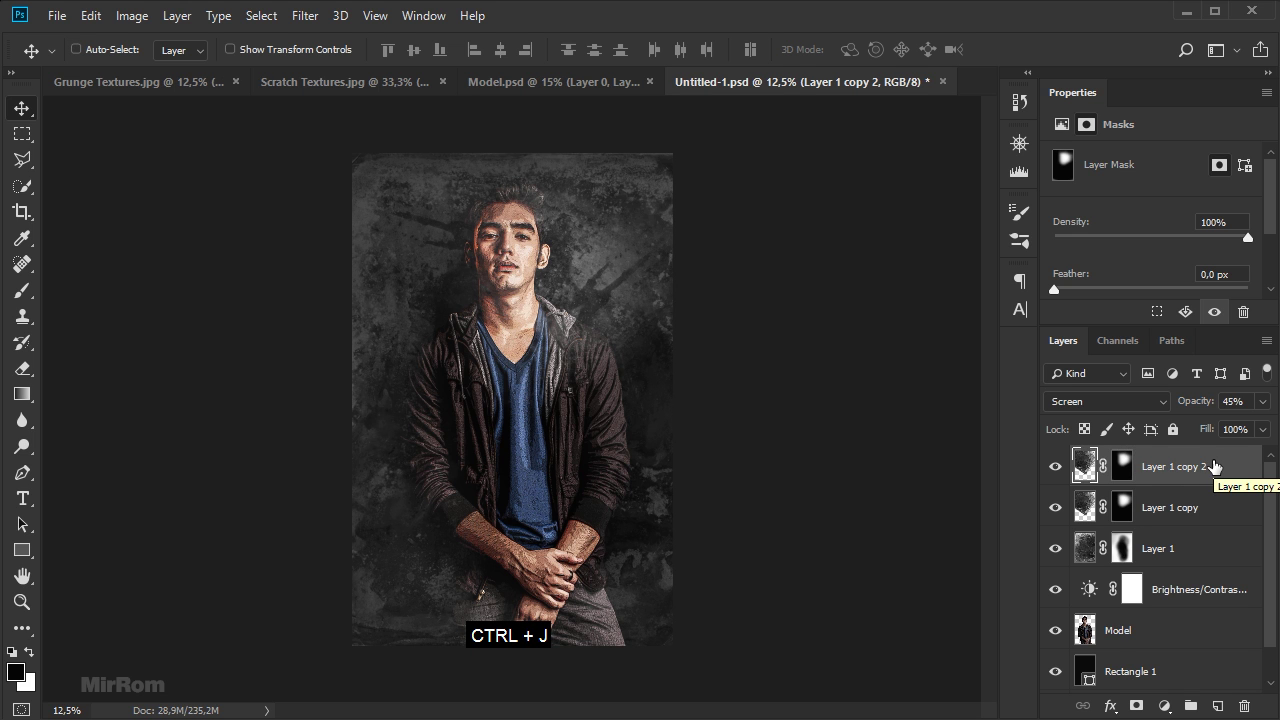
right_click(1127, 478)
left_click(1143, 503)
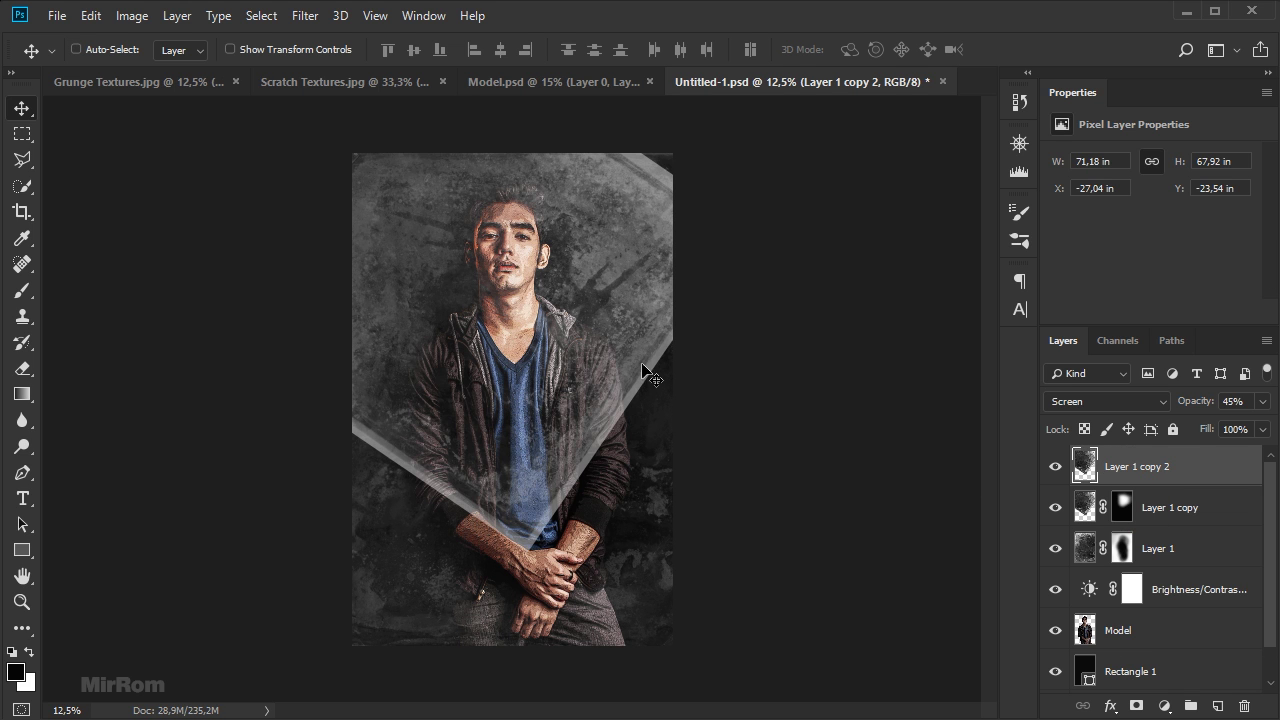
left_click_drag(594, 389, 657, 400)
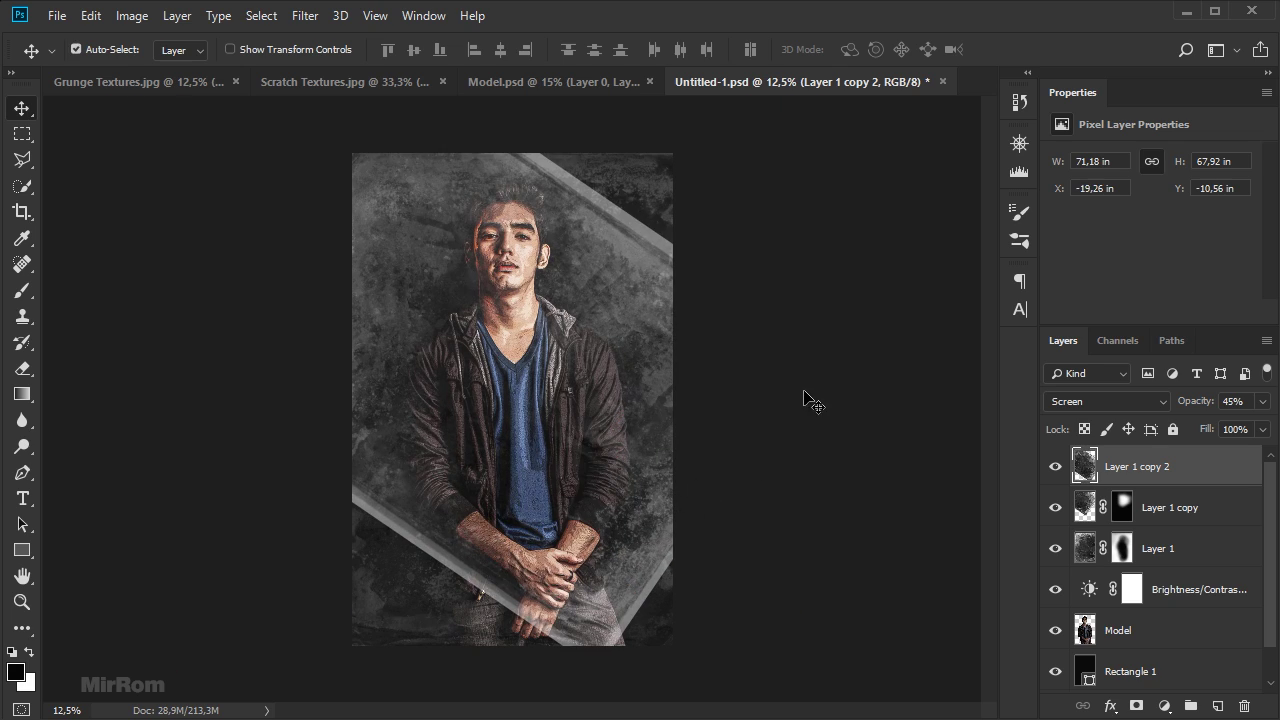
key("ctrl+t")
mouse_move(840, 250)
left_mouse_down()
mouse_move(770, 385)
mouse_move(773, 322)
left_mouse_up()
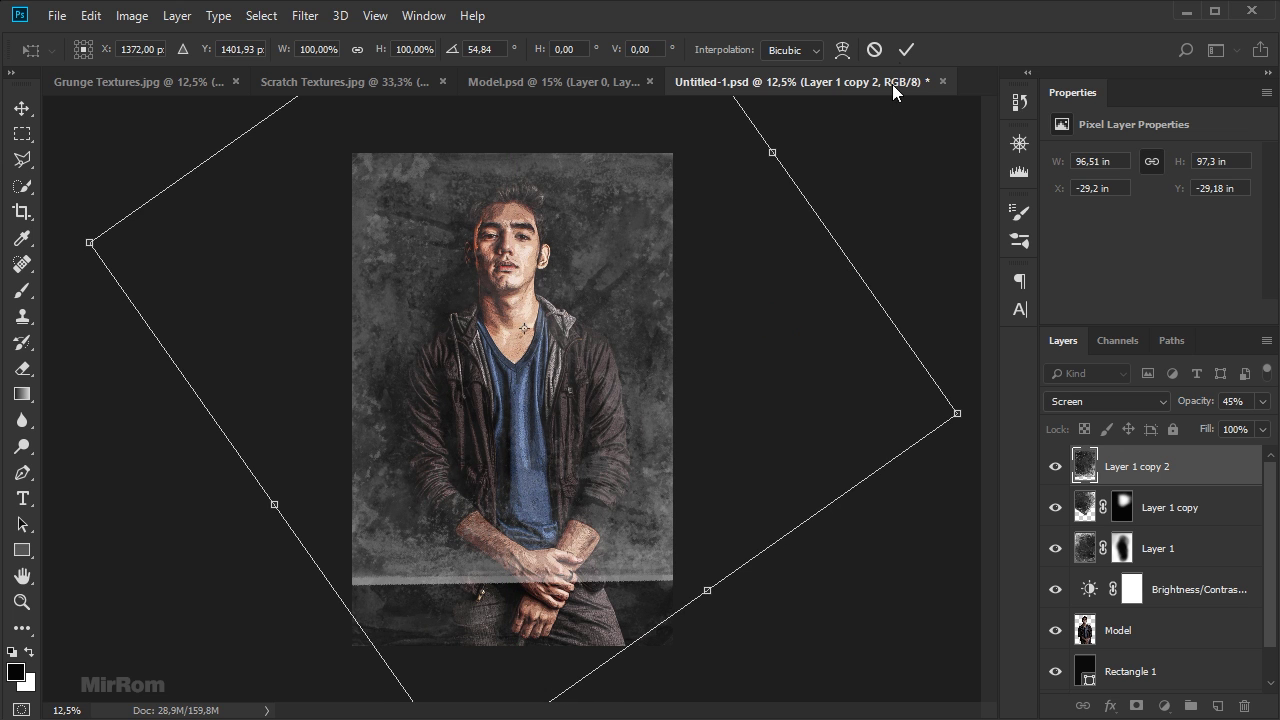
left_click(906, 49)
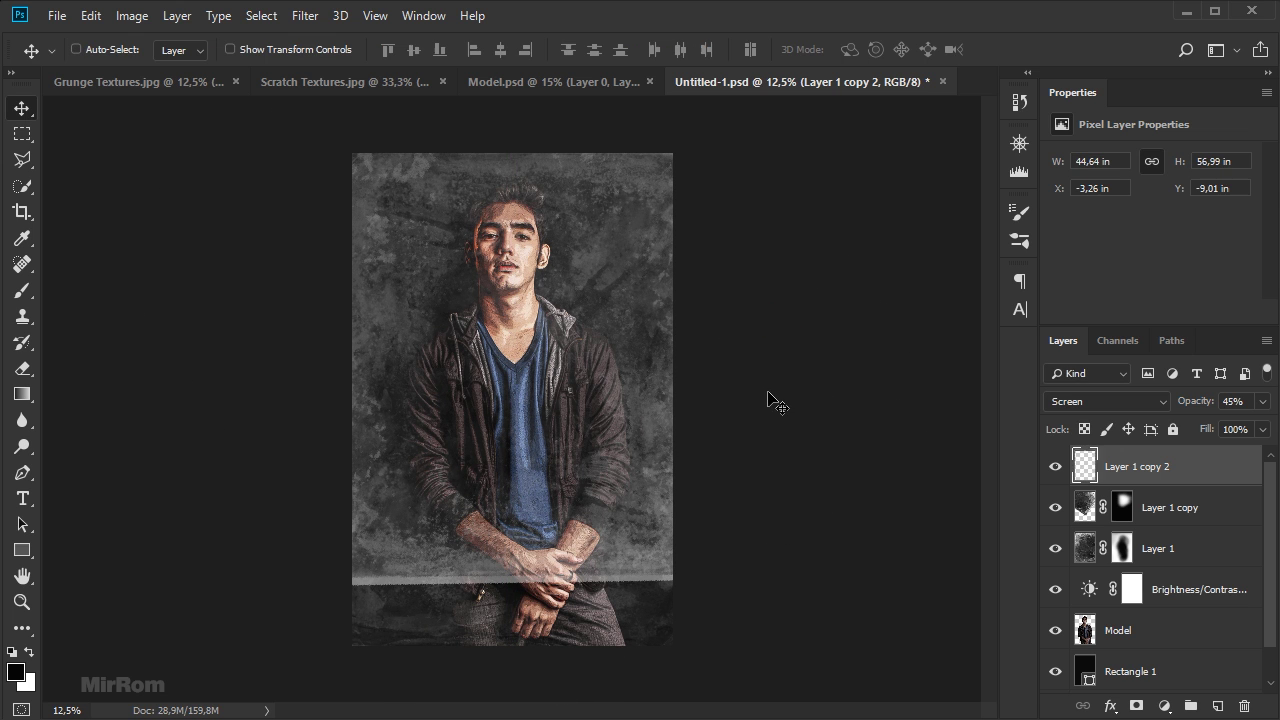
- Lower Layer 1 copy 2's opacity to 41% and add a blank layer mask
left_click(1261, 405)
left_click_drag(1214, 423, 1211, 423)
left_click(1004, 447)
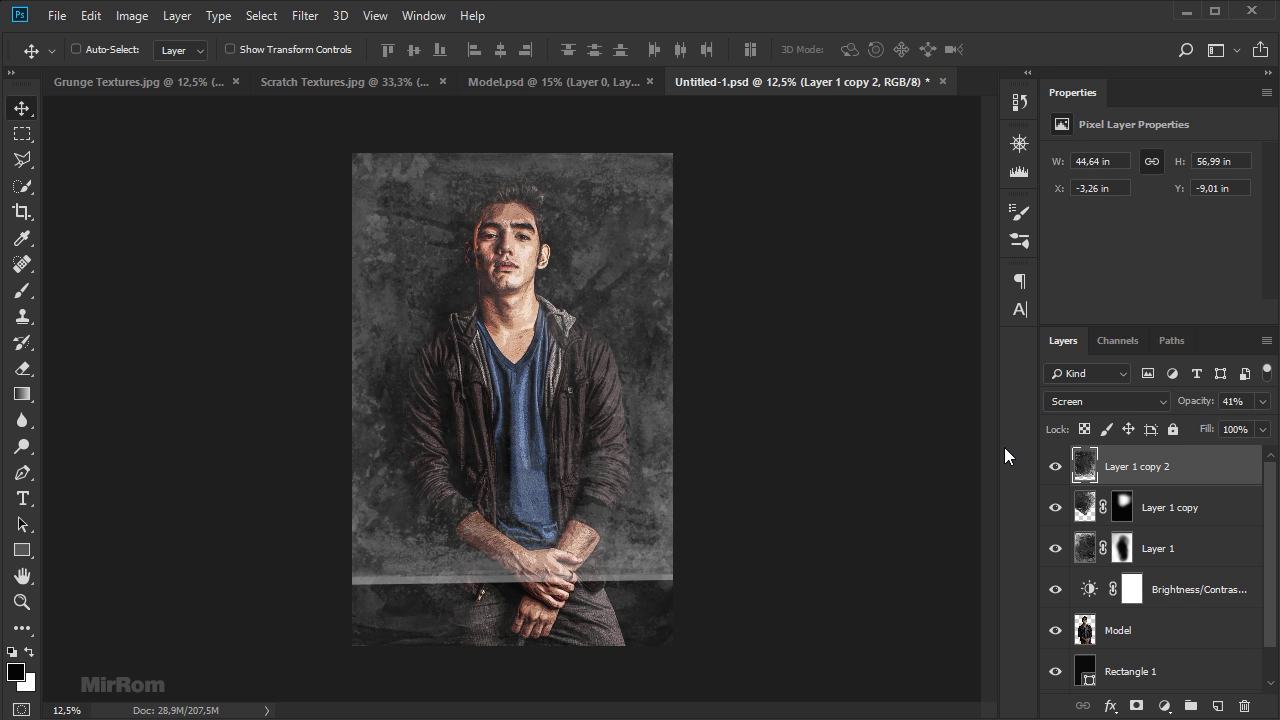
left_click(1133, 703)
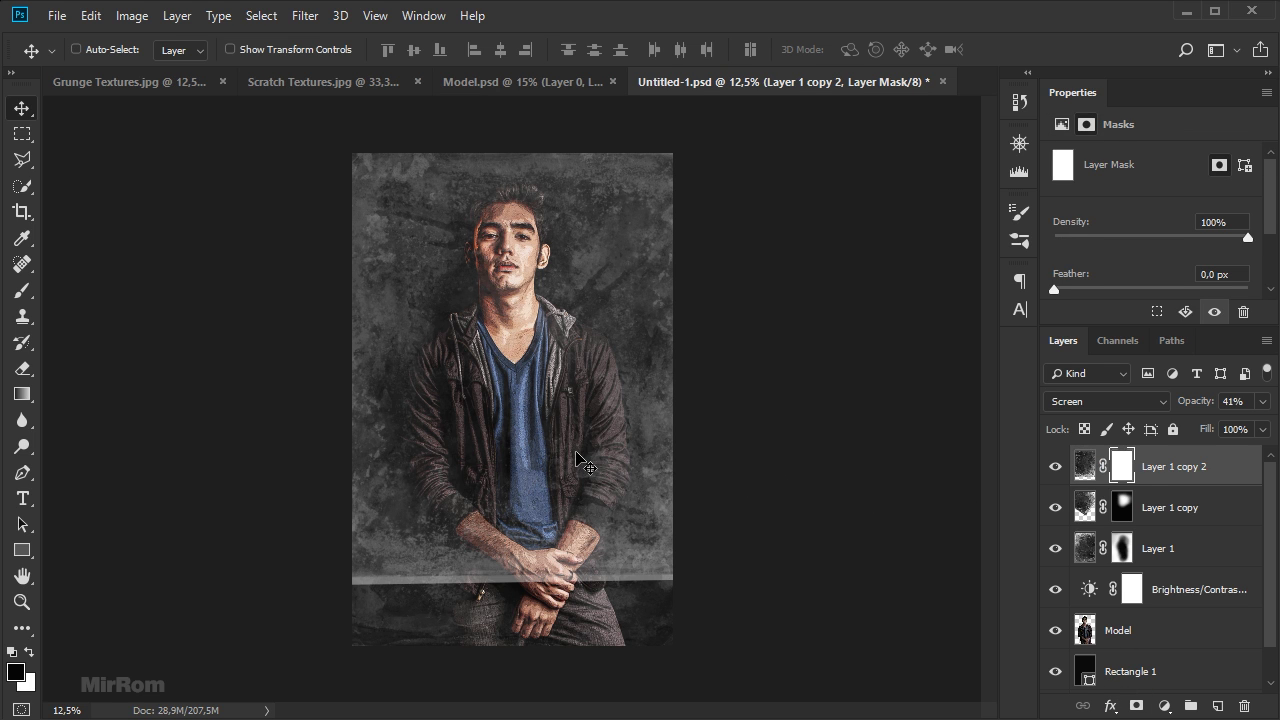
- Paint black at 100% on the mask to hide the texture over the arms, torso and head
key("b")
key("0")
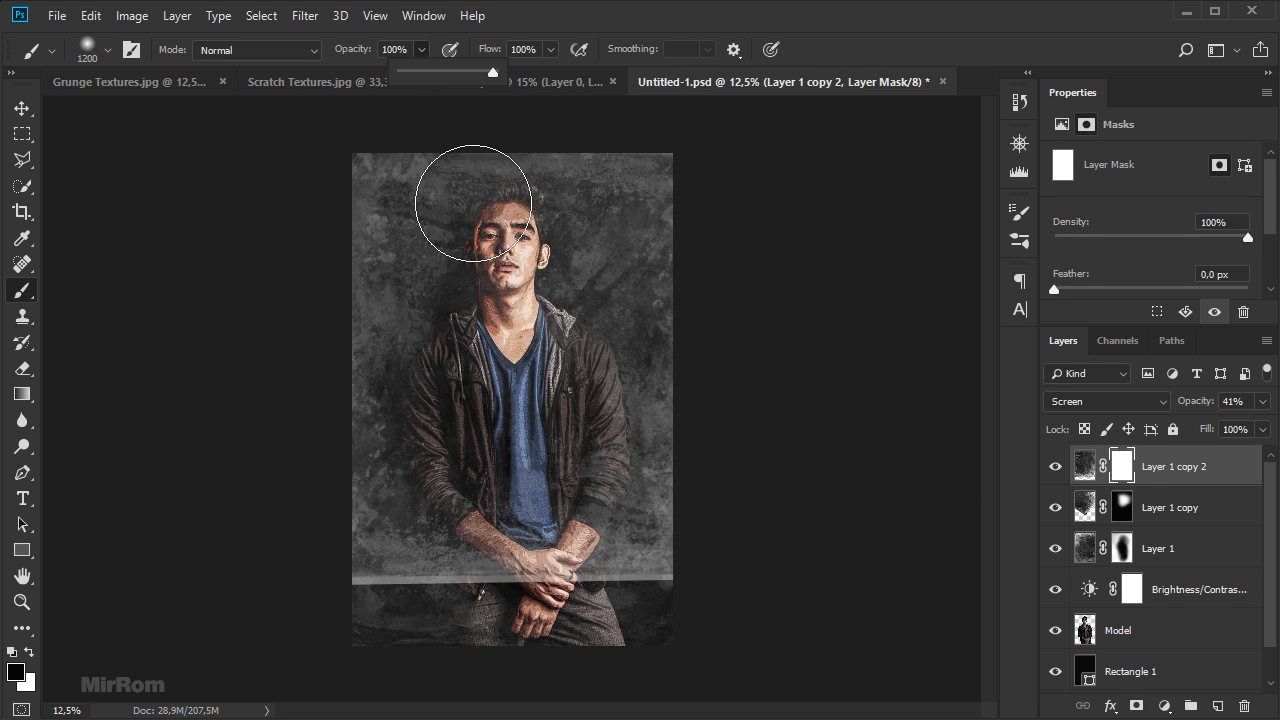
left_click_drag(449, 205, 414, 196)
mouse_move(327, 404)
left_mouse_down()
mouse_move(434, 566)
mouse_move(600, 543)
mouse_move(517, 594)
mouse_move(542, 450)
mouse_move(531, 463)
mouse_move(380, 149)
mouse_move(523, 185)
mouse_move(449, 263)
mouse_move(560, 163)
mouse_move(600, 183)
mouse_move(660, 179)
left_mouse_up()
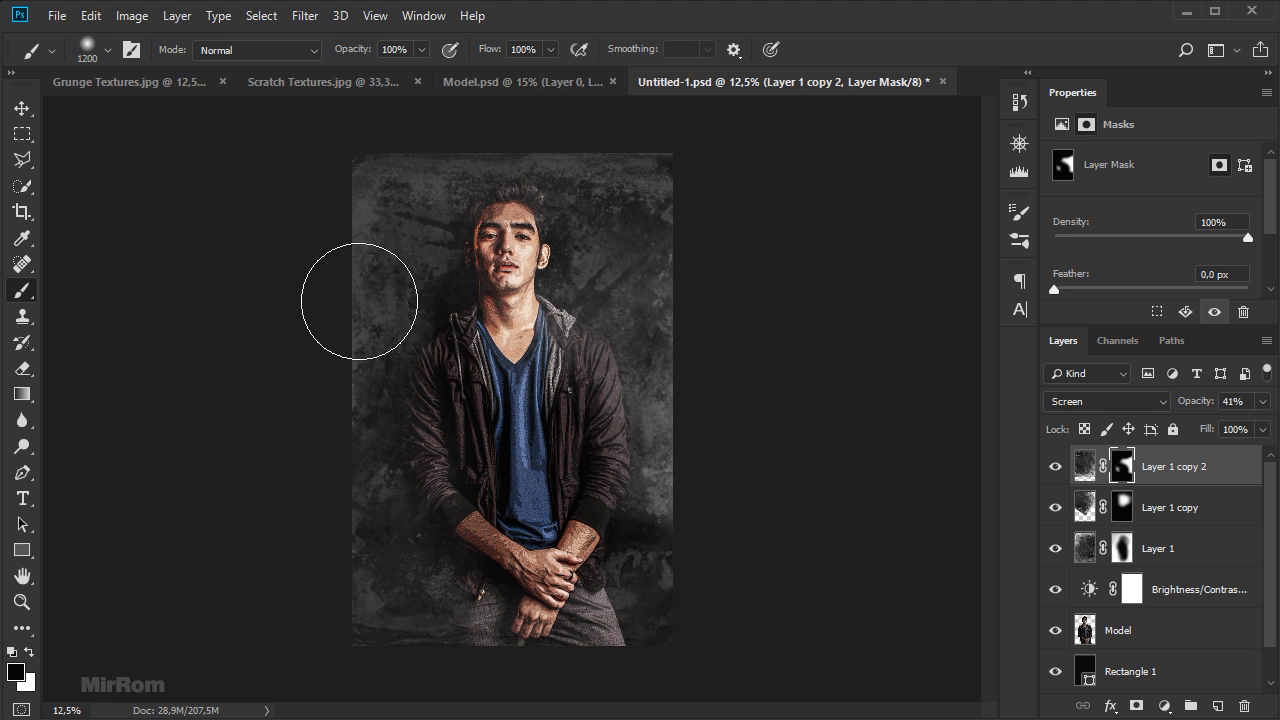
mouse_move(554, 481)
left_mouse_down()
mouse_move(520, 391)
mouse_move(537, 391)
mouse_move(506, 194)
mouse_move(571, 204)
left_mouse_up()
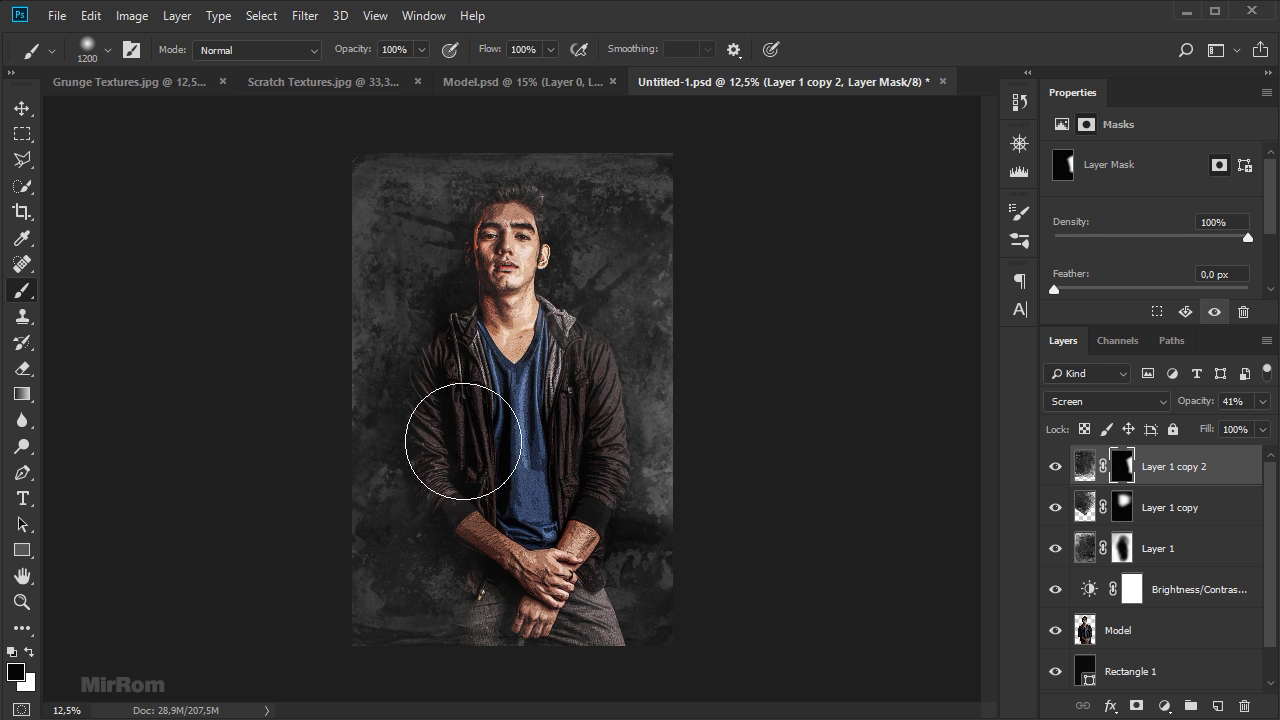
- Lightly mask the torso, hands and bottom at 25% opacity, then compare and target the layer pixels
left_click(421, 50)
mouse_move(489, 466)
left_mouse_down()
mouse_move(543, 500)
mouse_move(571, 400)
mouse_move(504, 611)
left_mouse_up()
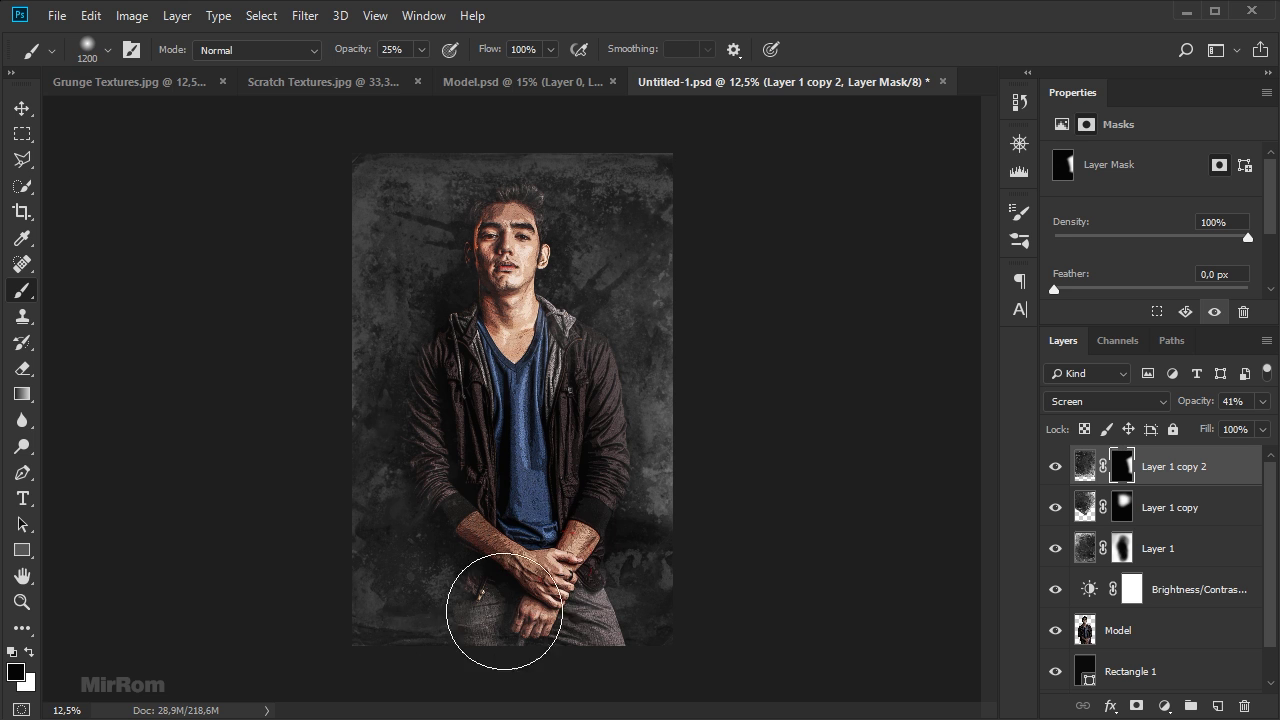
mouse_move(686, 551)
left_mouse_down()
mouse_move(669, 563)
mouse_move(666, 500)
mouse_move(644, 550)
mouse_move(466, 529)
mouse_move(551, 451)
mouse_move(583, 237)
mouse_move(618, 266)
mouse_move(523, 320)
mouse_move(466, 434)
mouse_move(671, 466)
mouse_move(380, 628)
left_mouse_up()
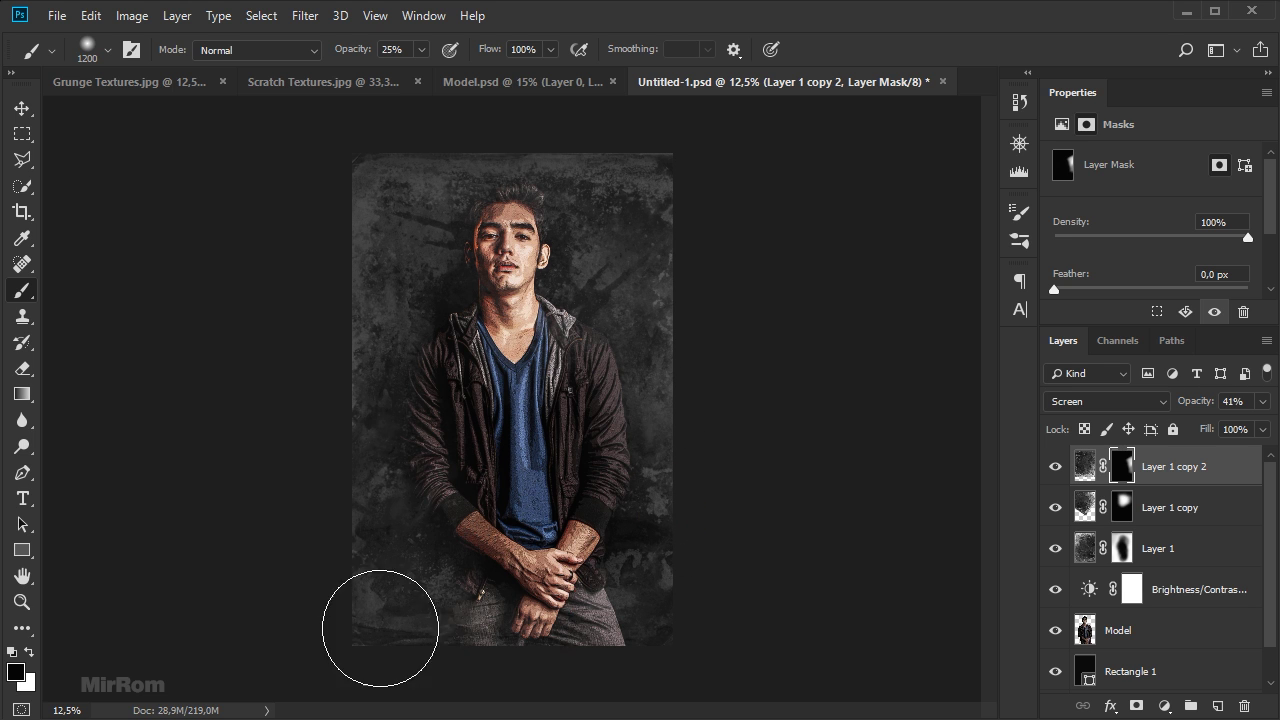
key("v")
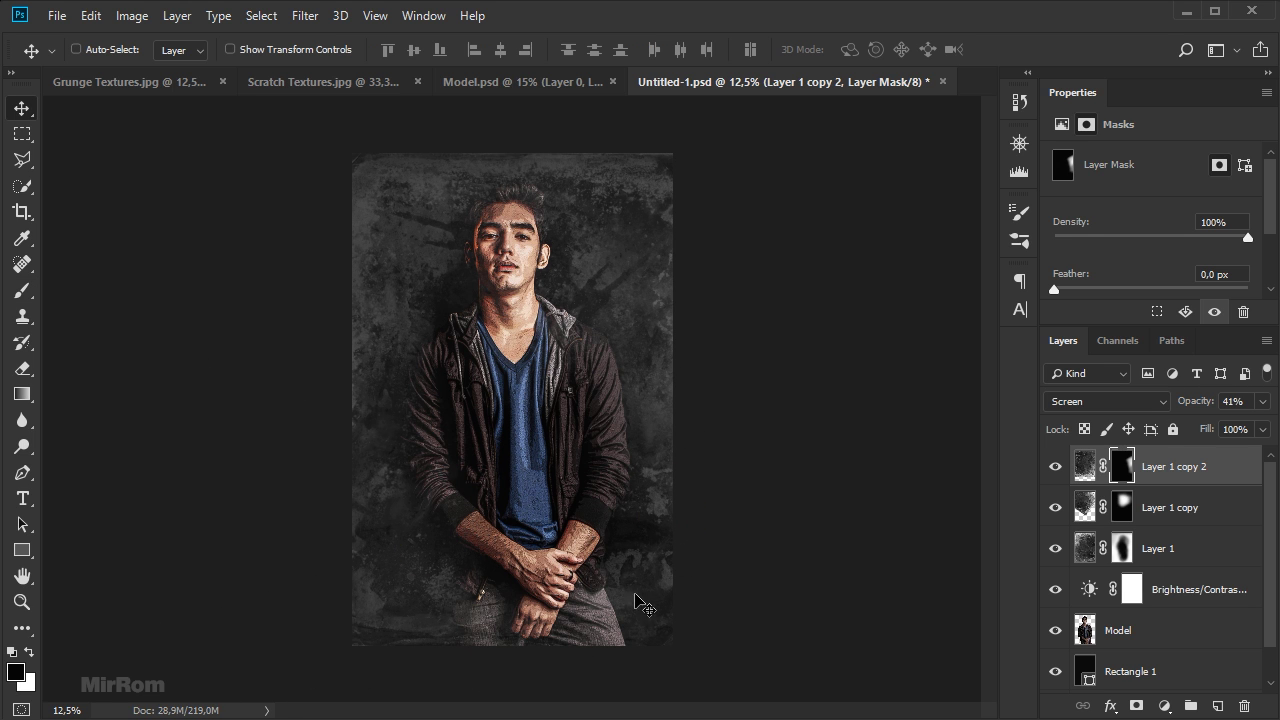
left_click(1055, 466)
left_click(1055, 466)
left_click(1084, 474)
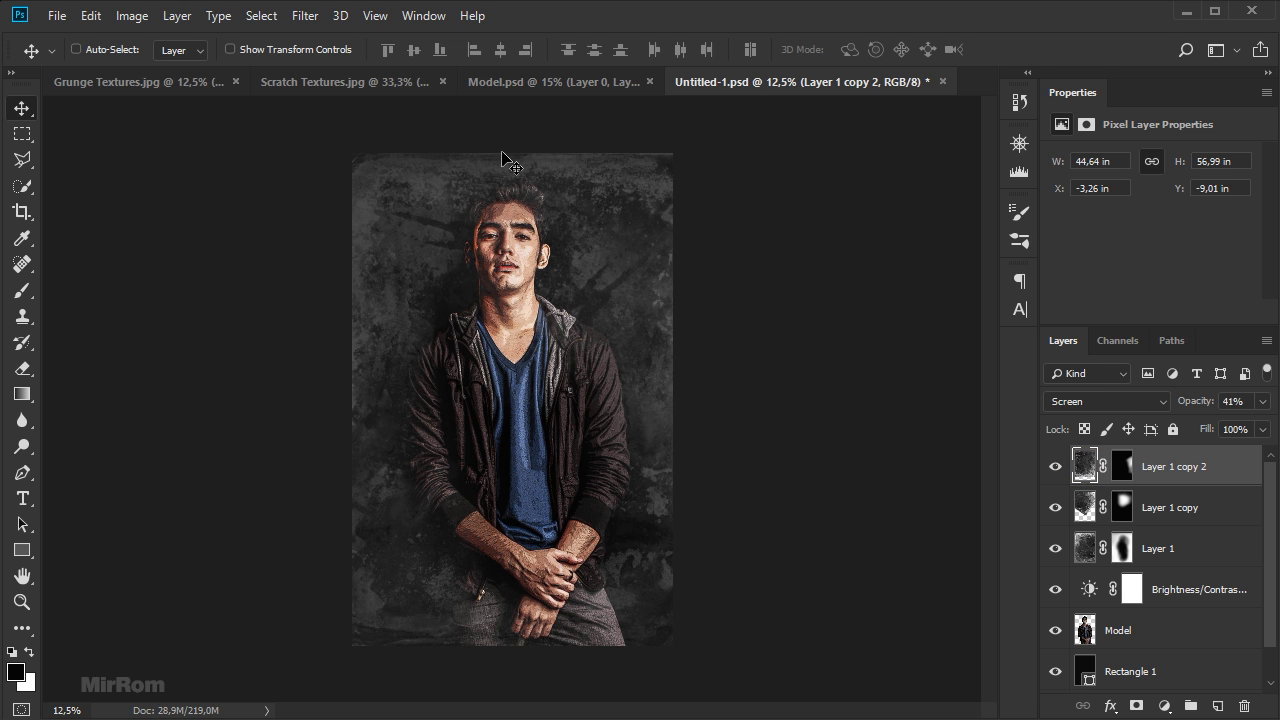
- Apply Sharpen More to Layer 1 copy 2, Layer 1 copy and Layer 1
left_click(304, 15)
mouse_move(326, 356)
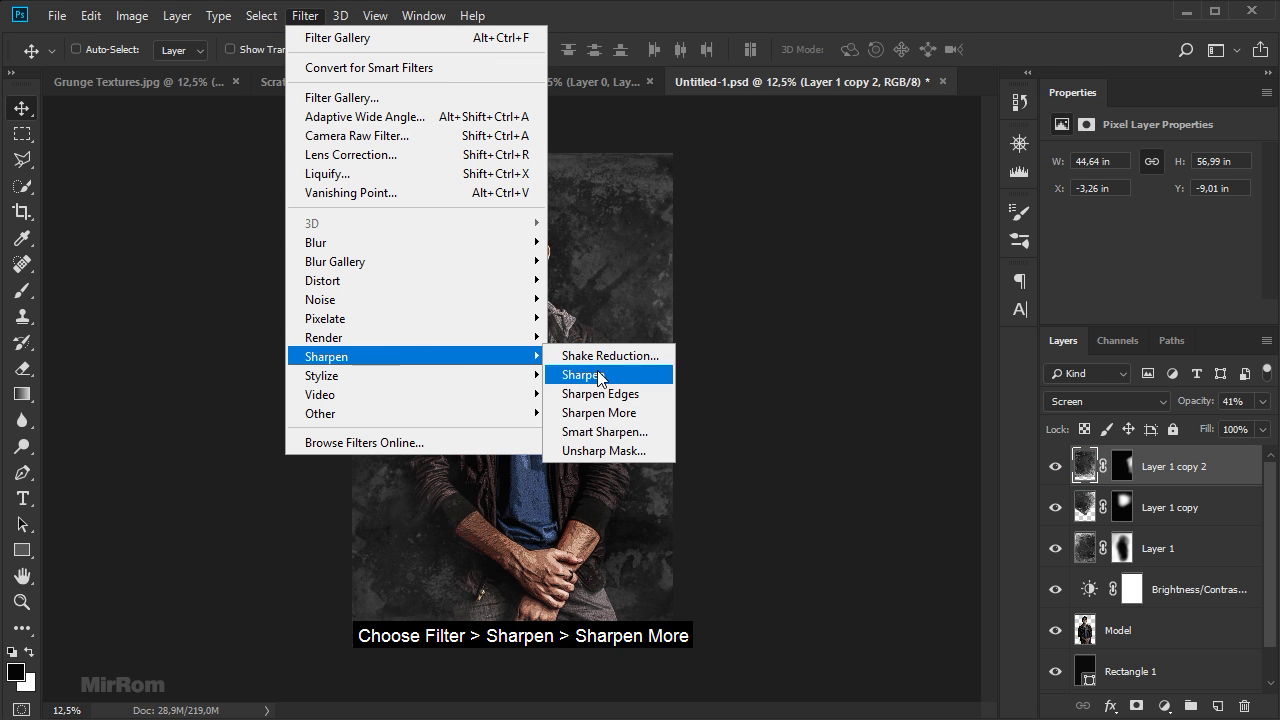
left_click(640, 413)
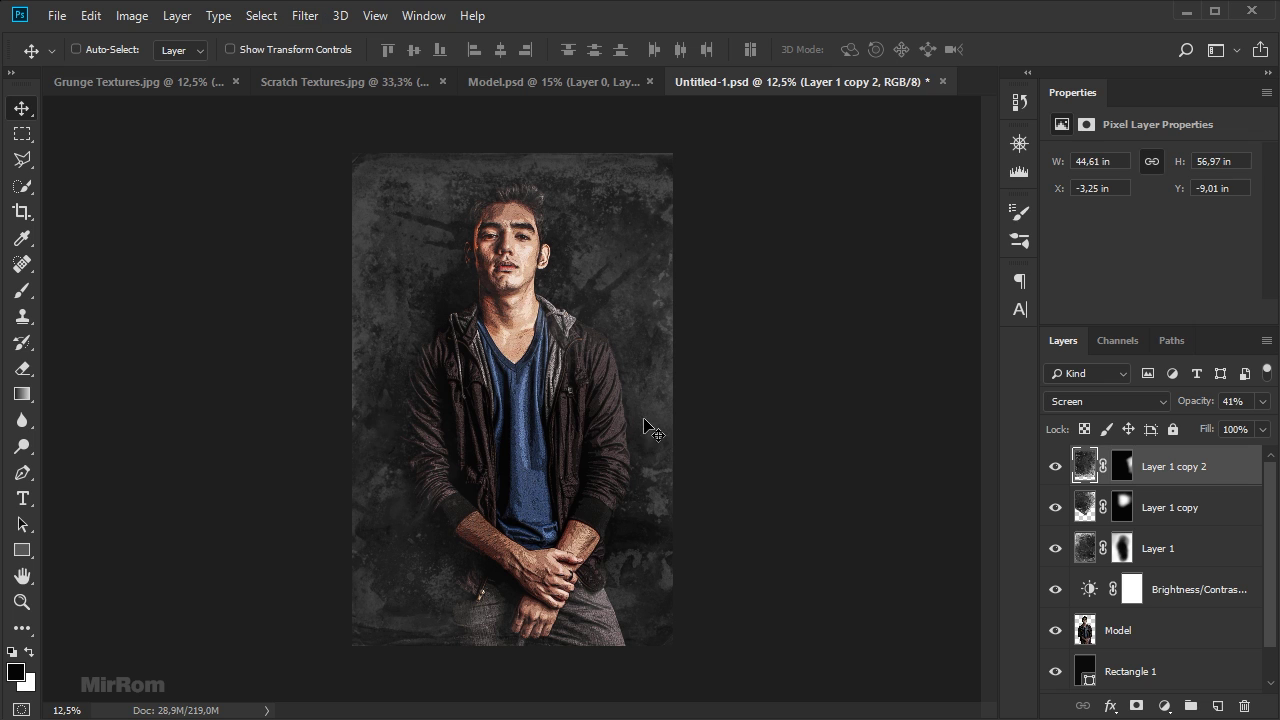
left_click(1086, 508)
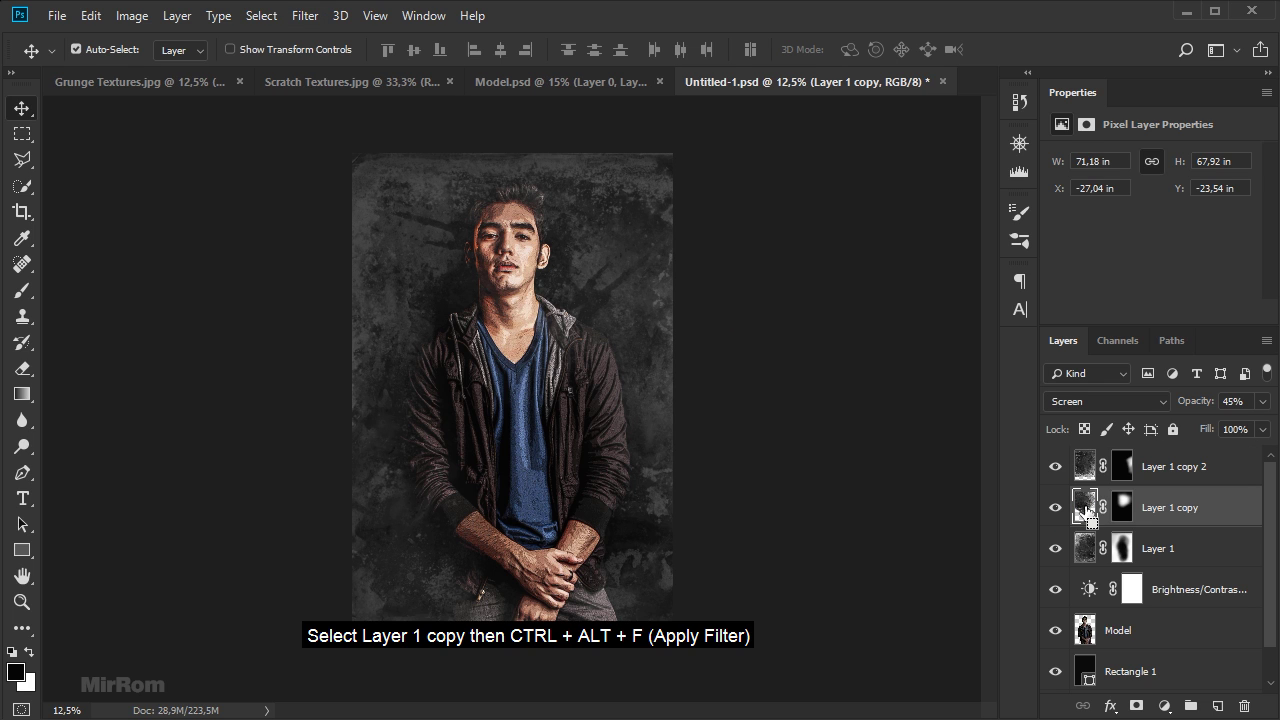
key("ctrl+alt+f")
left_click(1086, 548)
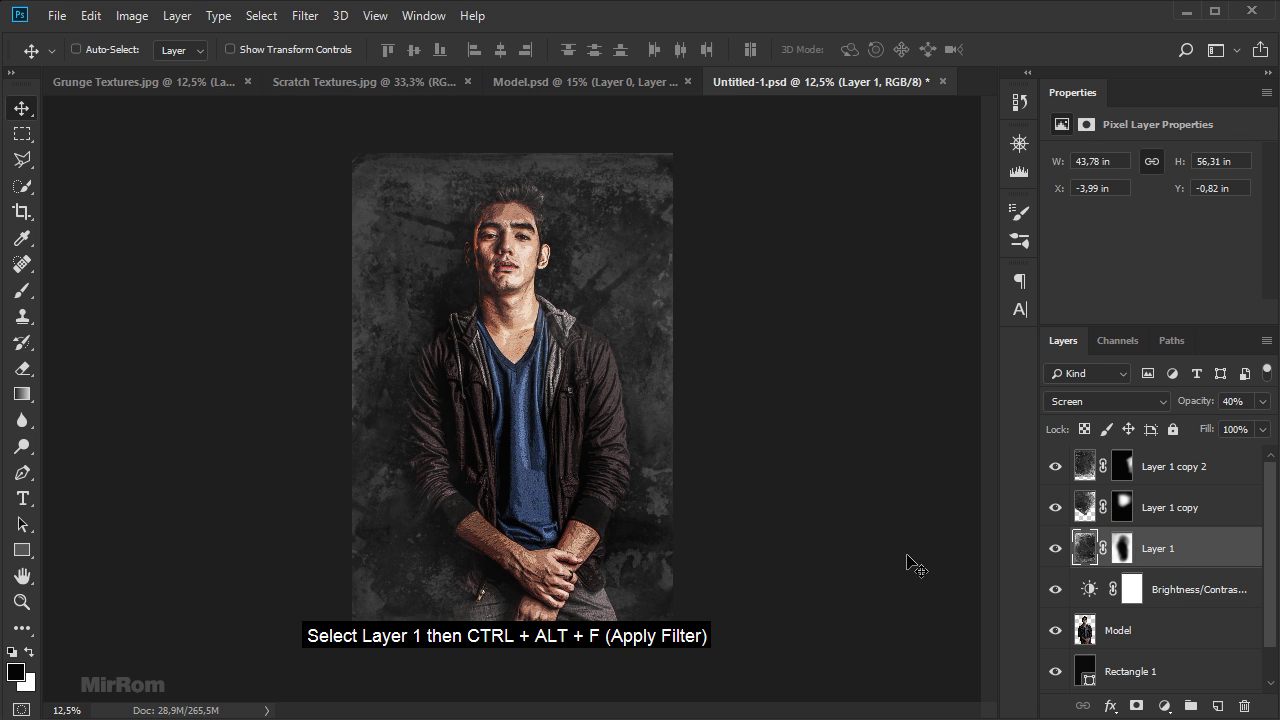
- Reselect Layer 1 copy 2, save the composite, and bring up the Scratch Textures image
left_click(1180, 470)
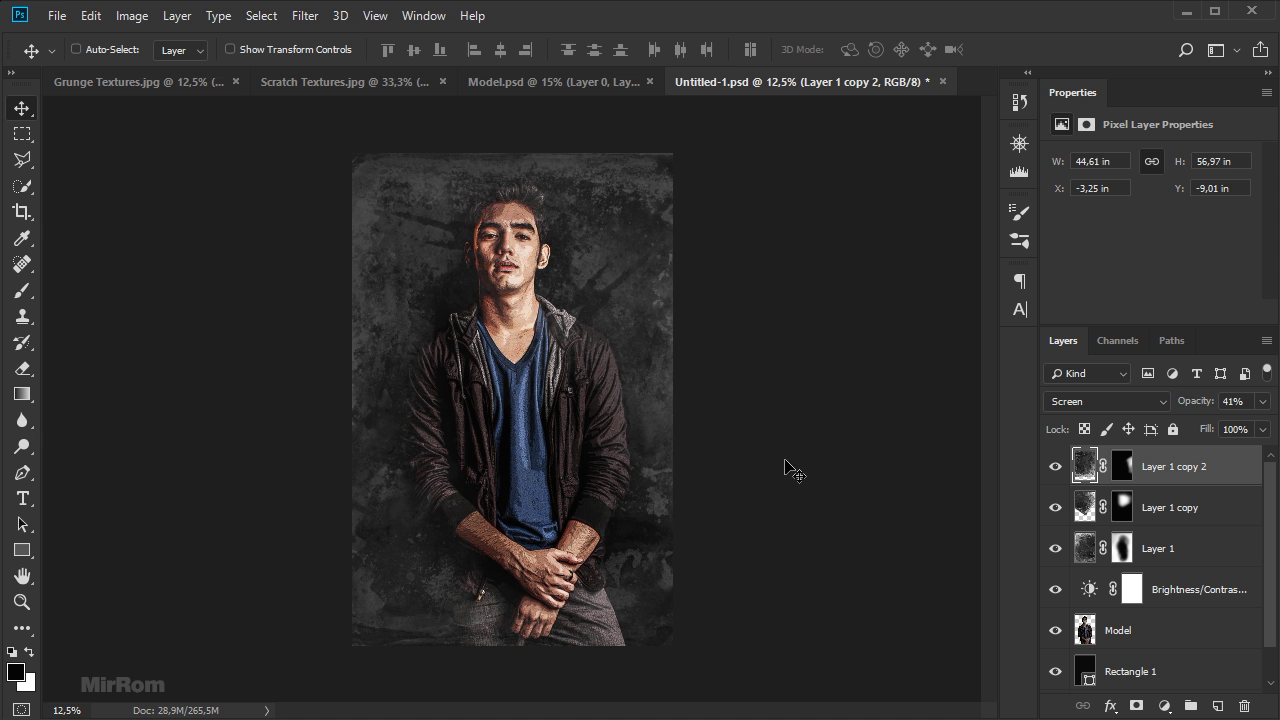
key("ctrl+s")
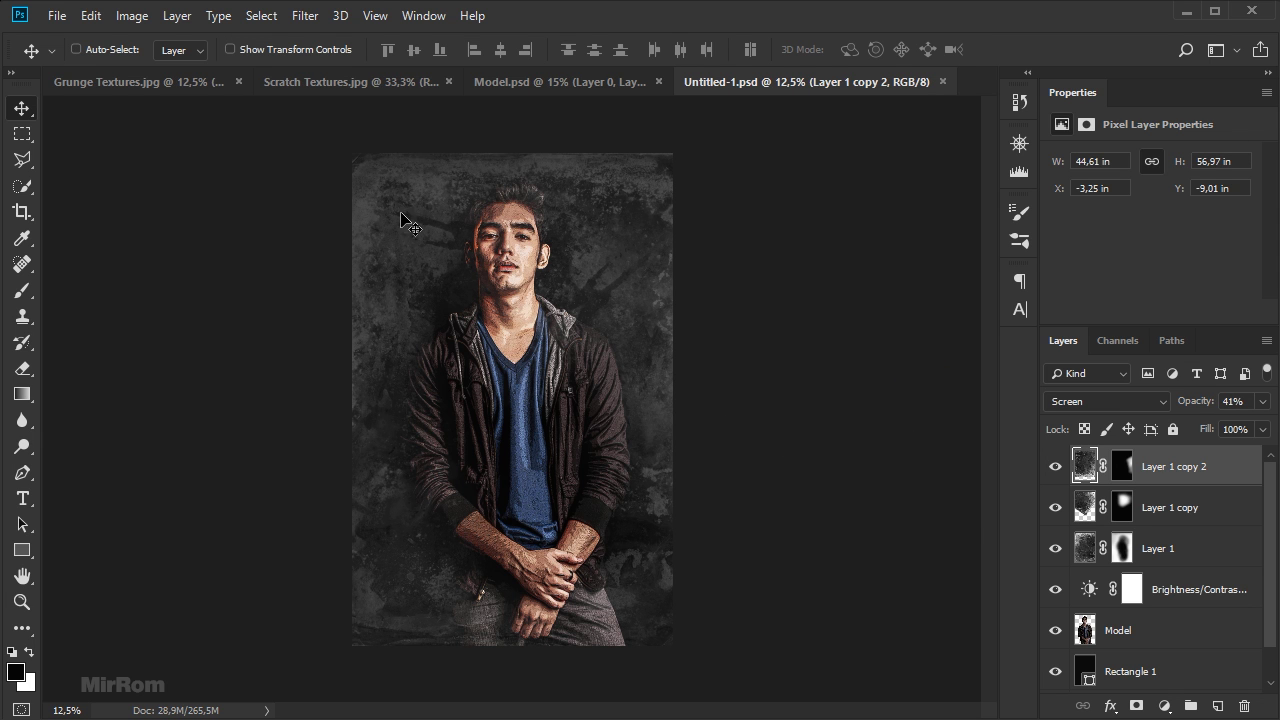
left_click(351, 87)
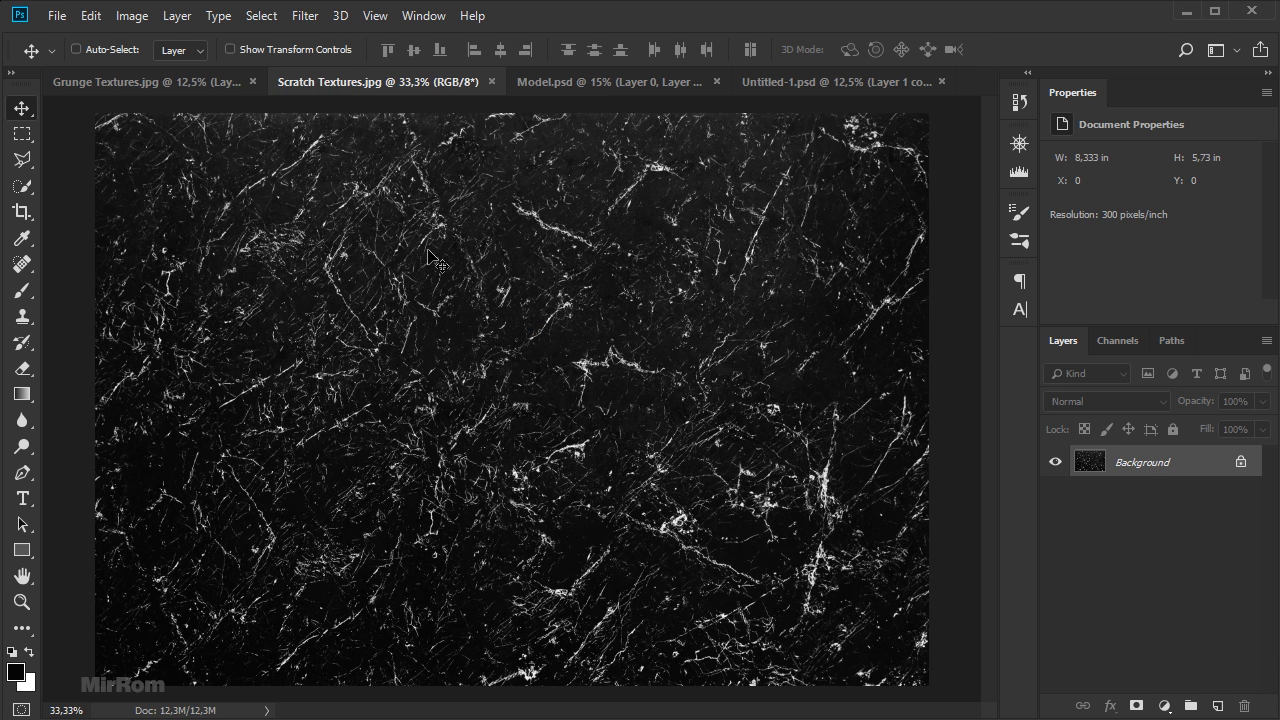
- Copy the entire scratch texture and paste it into Untitled-1 as a new layer
key("ctrl+a")
key("ctrl+c")
left_click(791, 84)
key("ctrl+v")
- Rotate the pasted scratch texture 90° and enlarge it to about 162% to fill the canvas
key("ctrl+t")
mouse_move(680, 275)
left_mouse_down()
mouse_move(428, 183)
mouse_move(590, 470)
left_mouse_up()
left_click_drag(400, 243, 342, 151)
left_click_drag(620, 555, 686, 652)
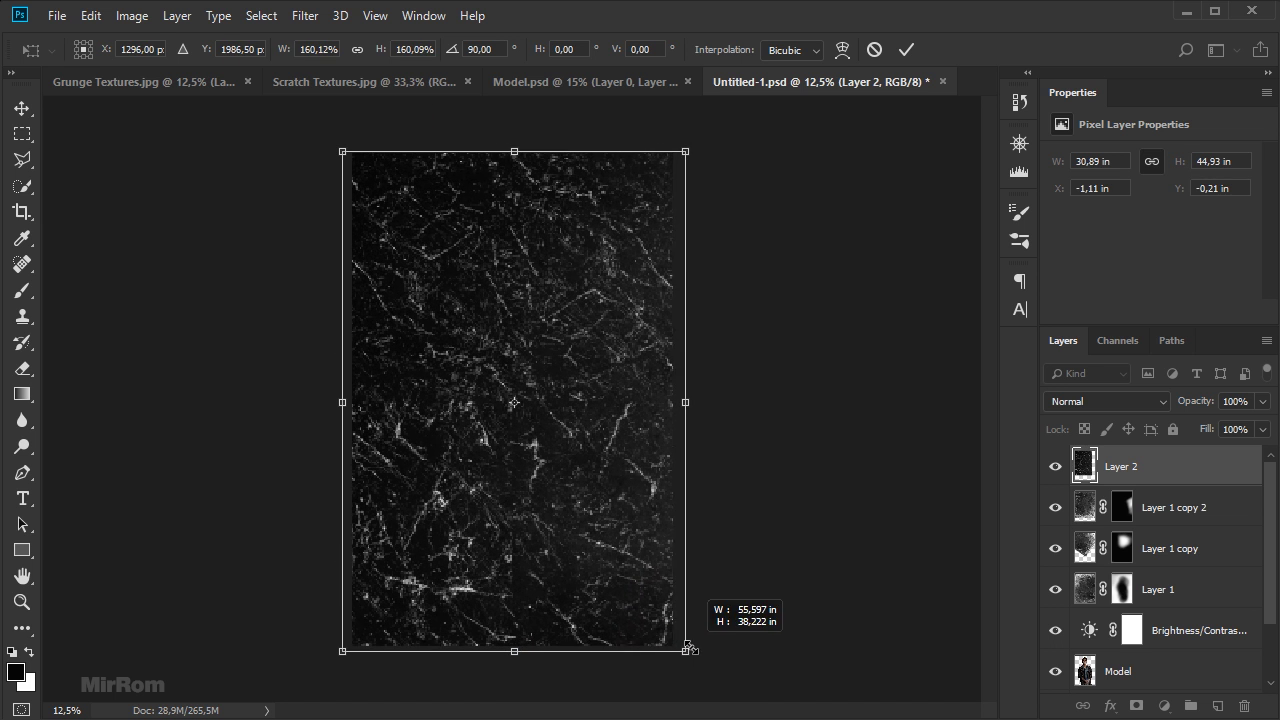
left_click_drag(695, 169, 692, 146)
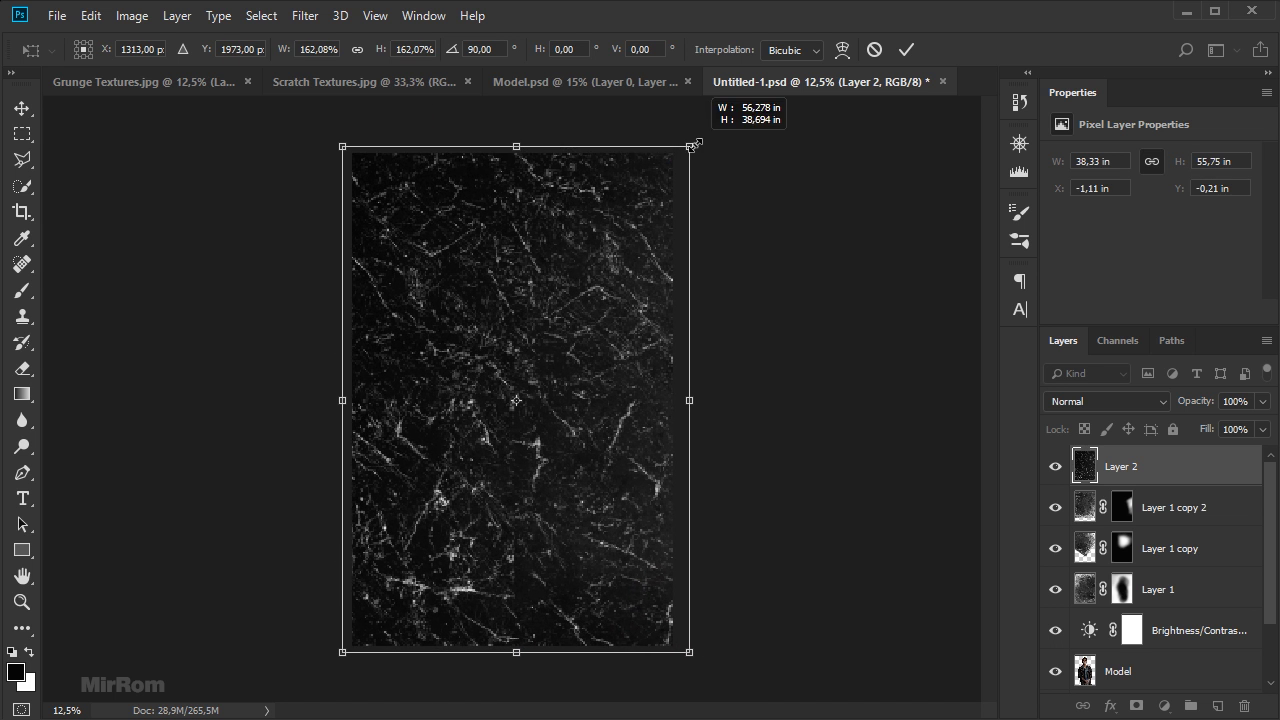
left_click(912, 55)
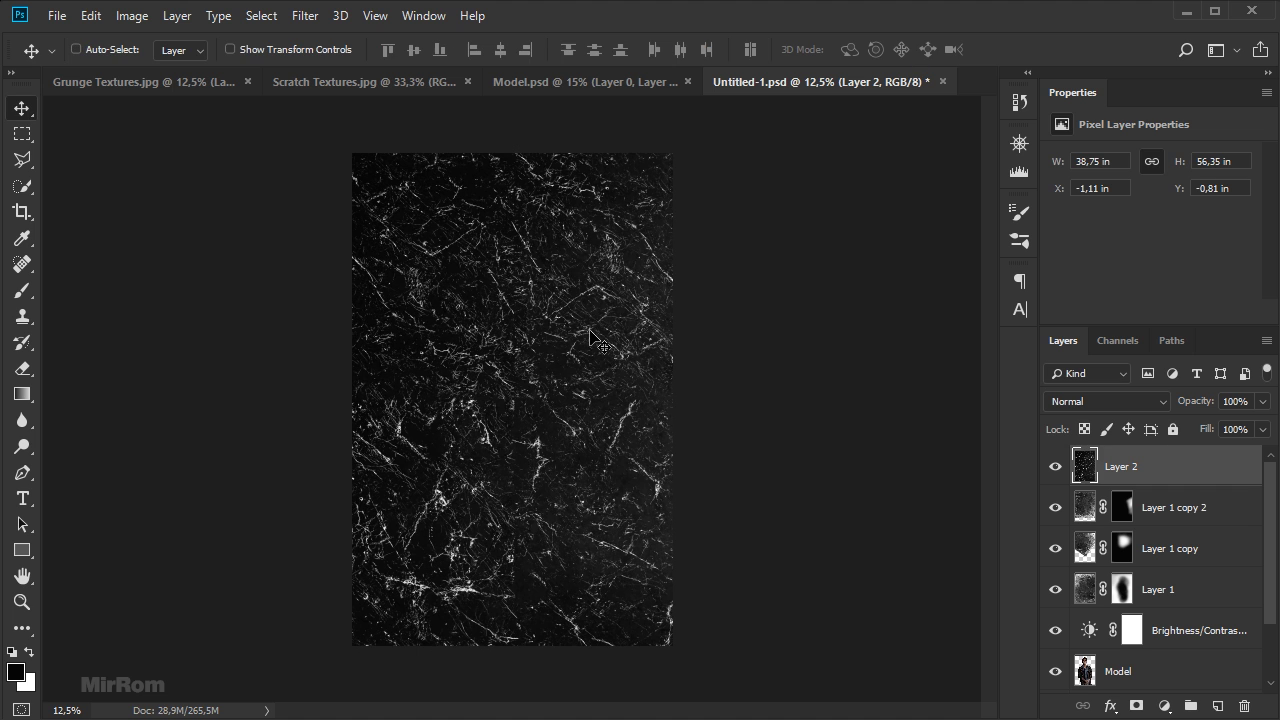
left_click(1068, 408)
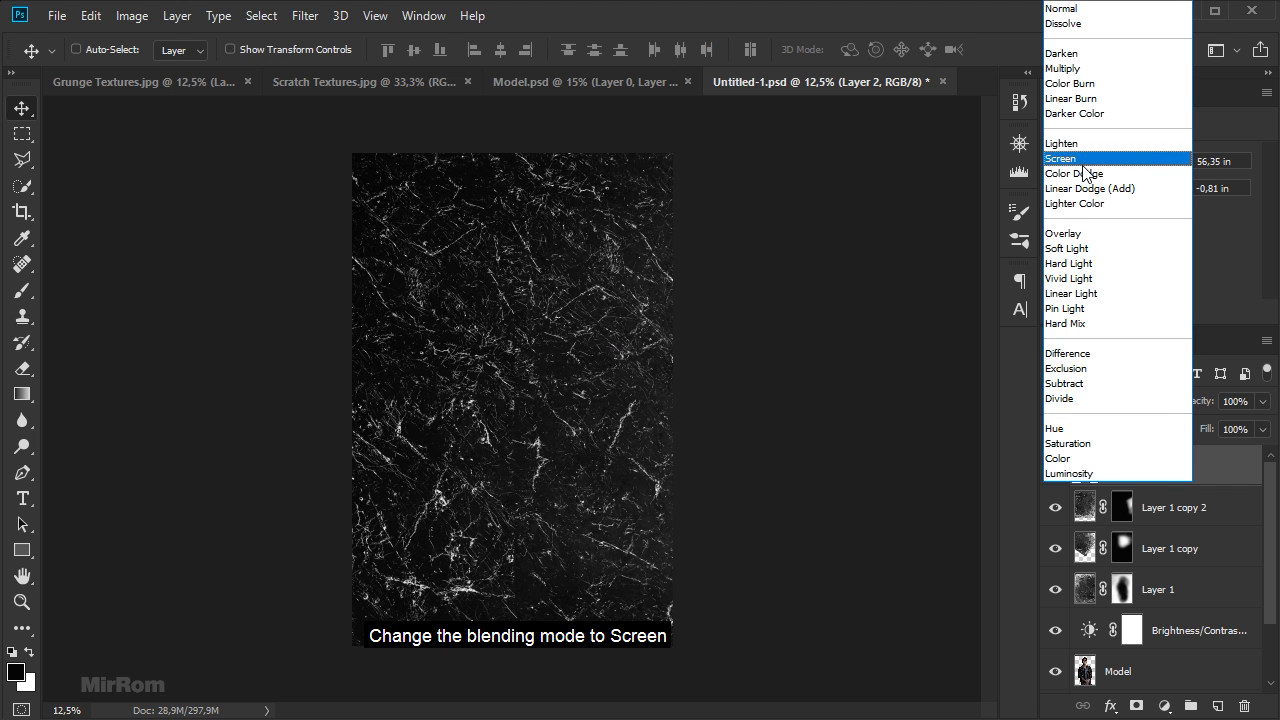
- Set Layer 2 to Screen, flip it horizontally at 98% scale, and lower opacity to 40%
left_click(1084, 165)
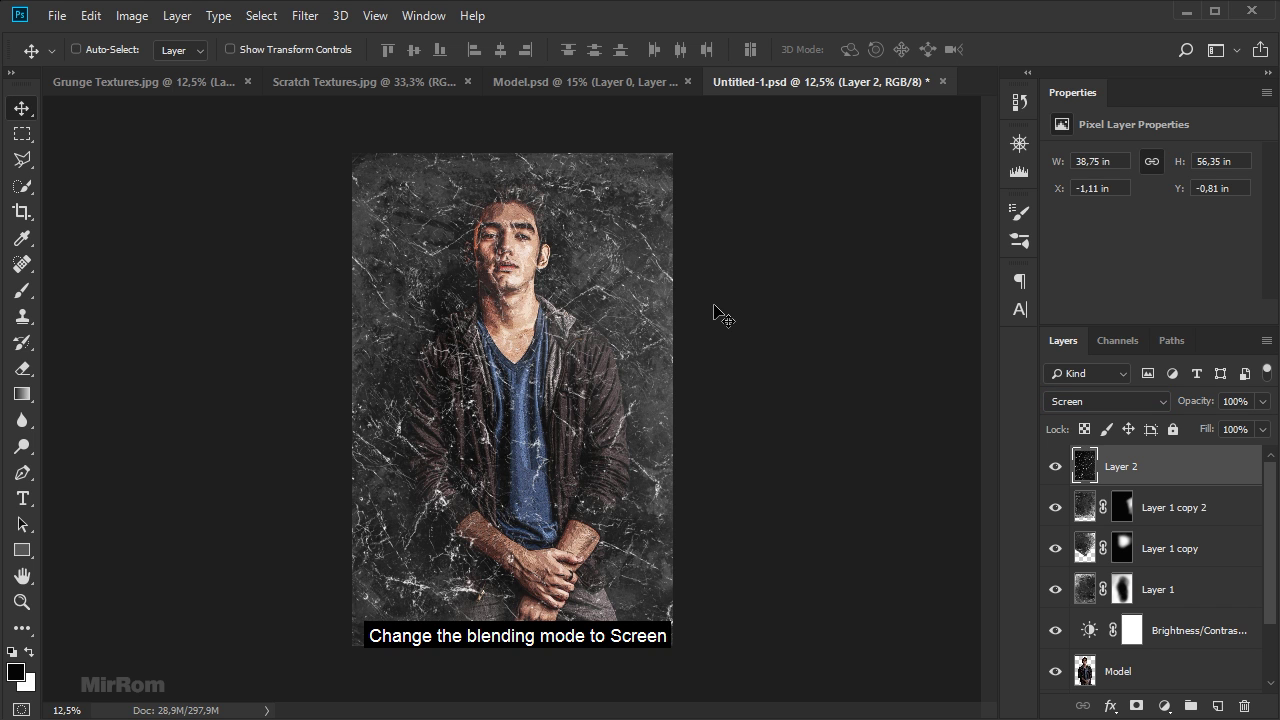
key("ctrl+t")
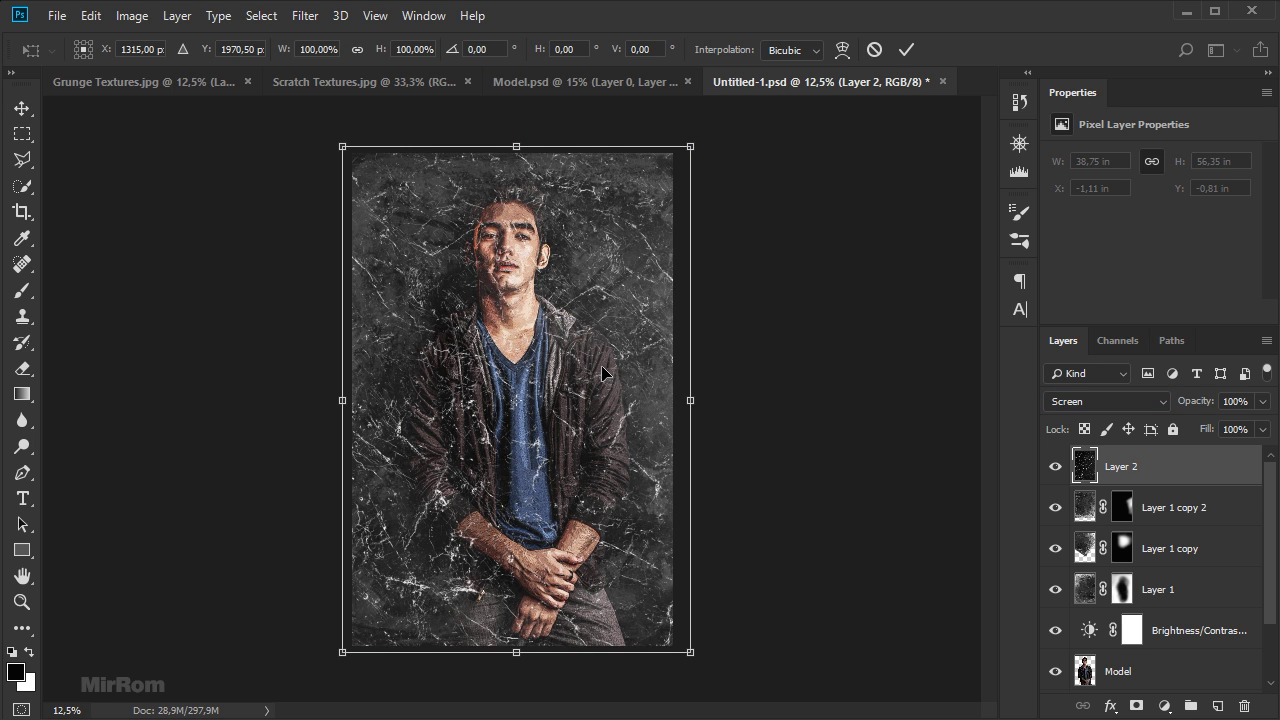
right_click(595, 337)
left_click(636, 586)
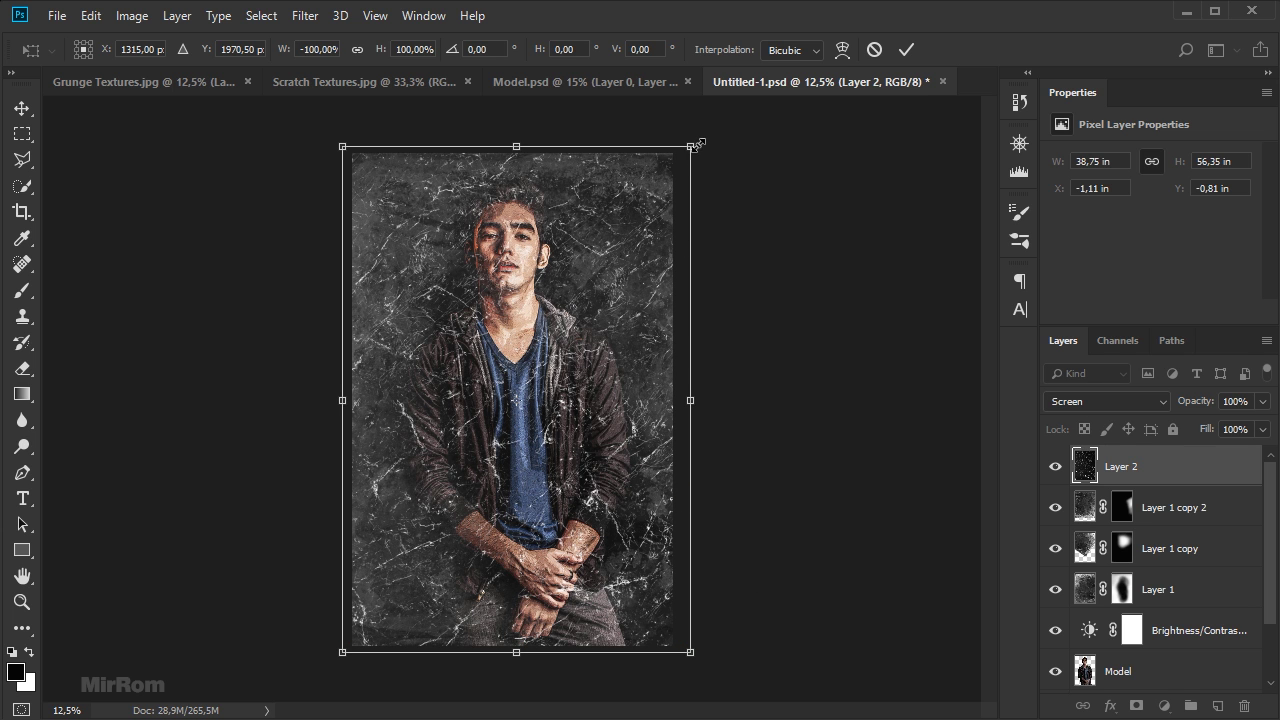
scroll(328, 52, "up", 1)
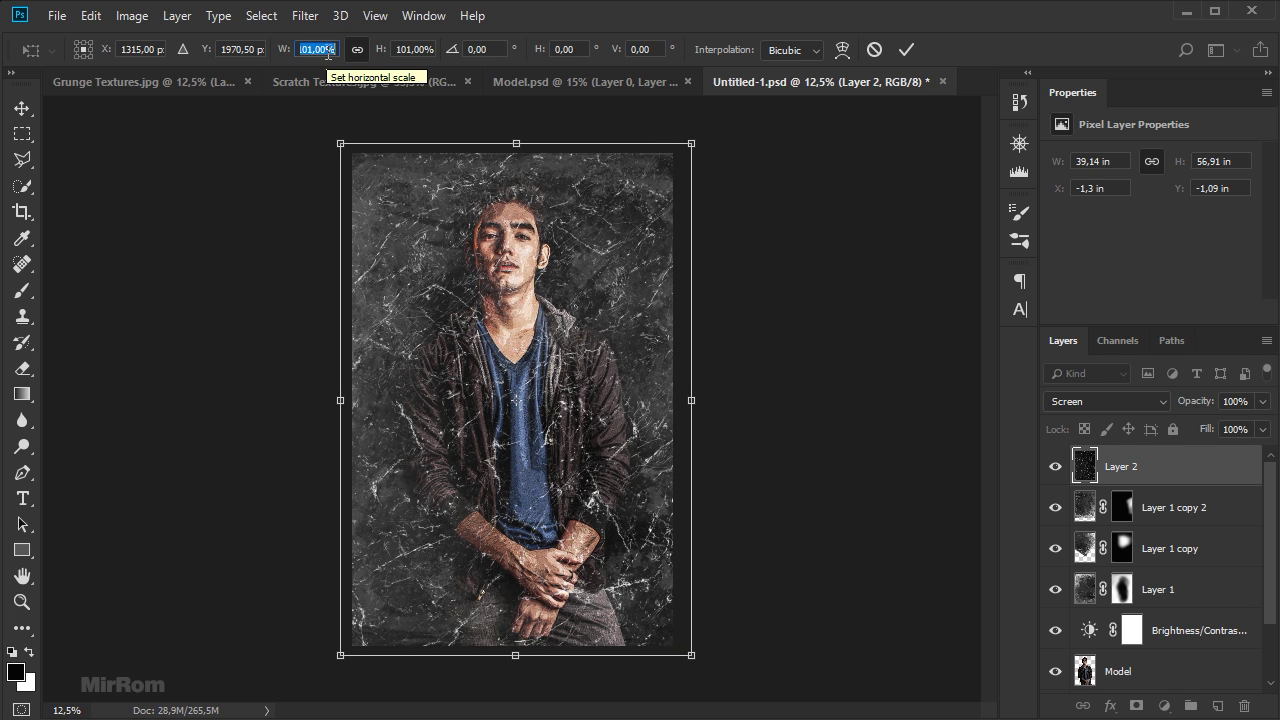
scroll(328, 52, "up", 1)
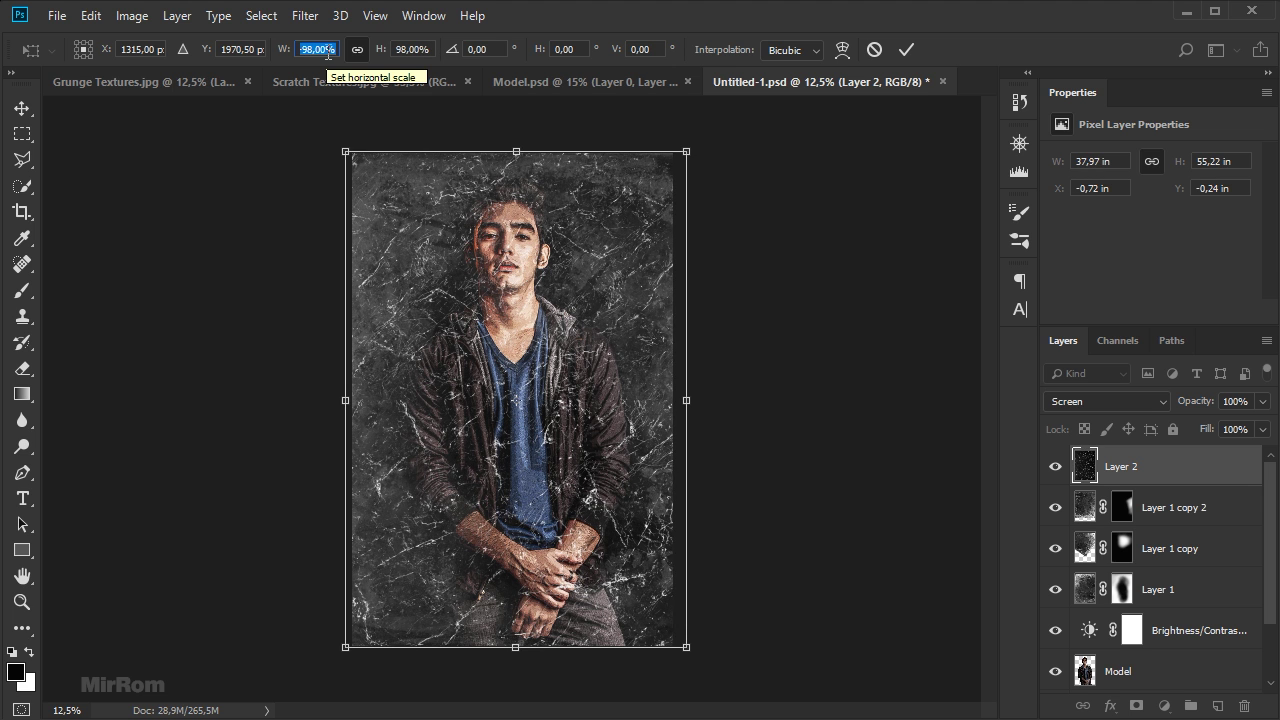
key("Return")
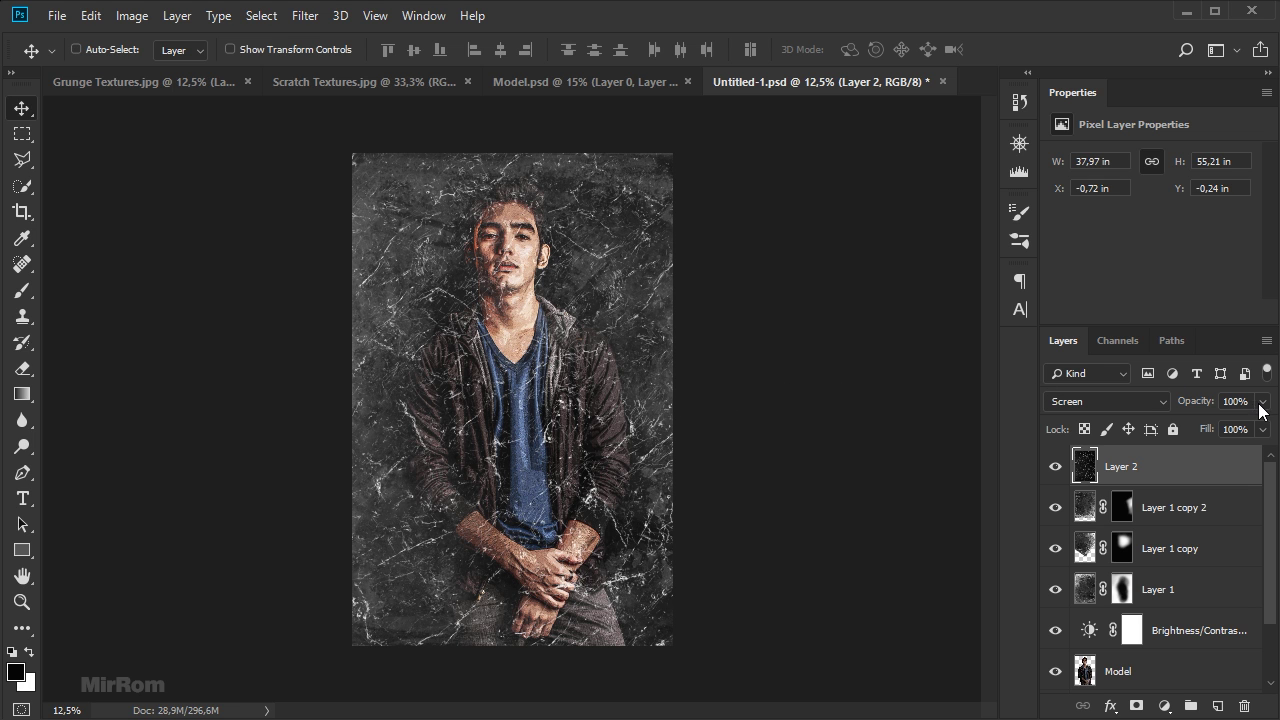
left_click_drag(1233, 427, 1208, 422)
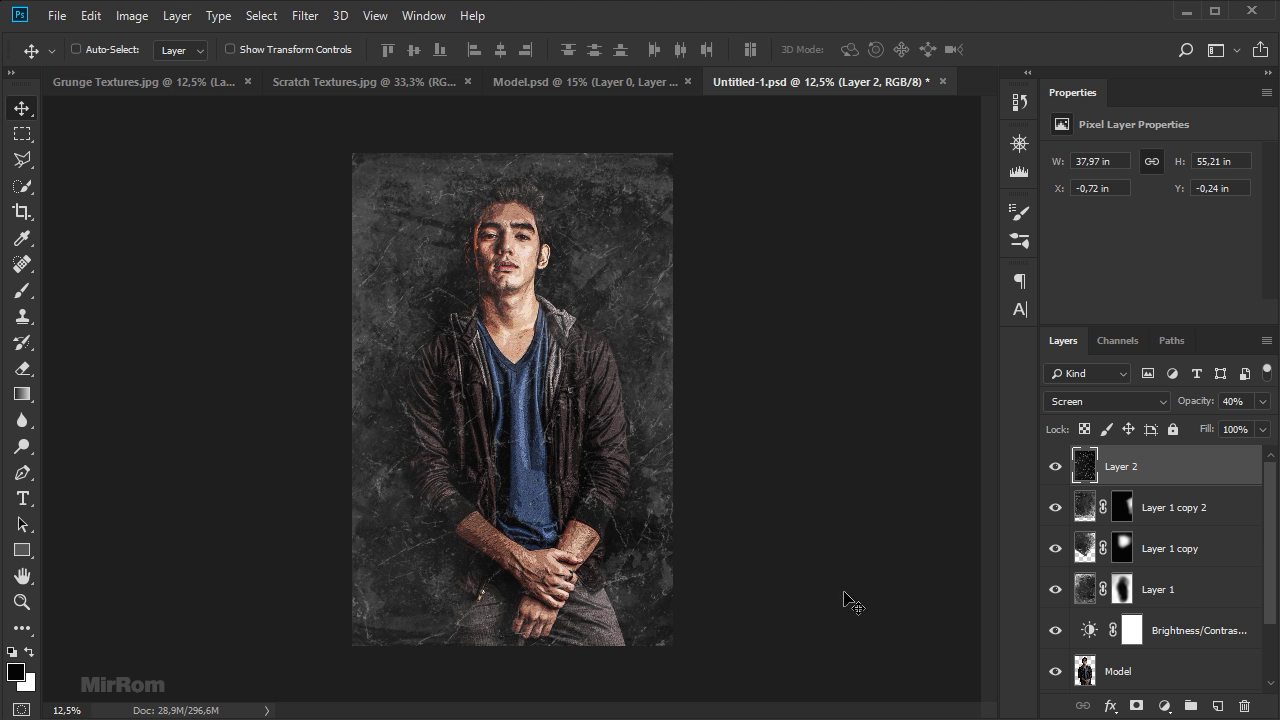
key("ctrl+plus")
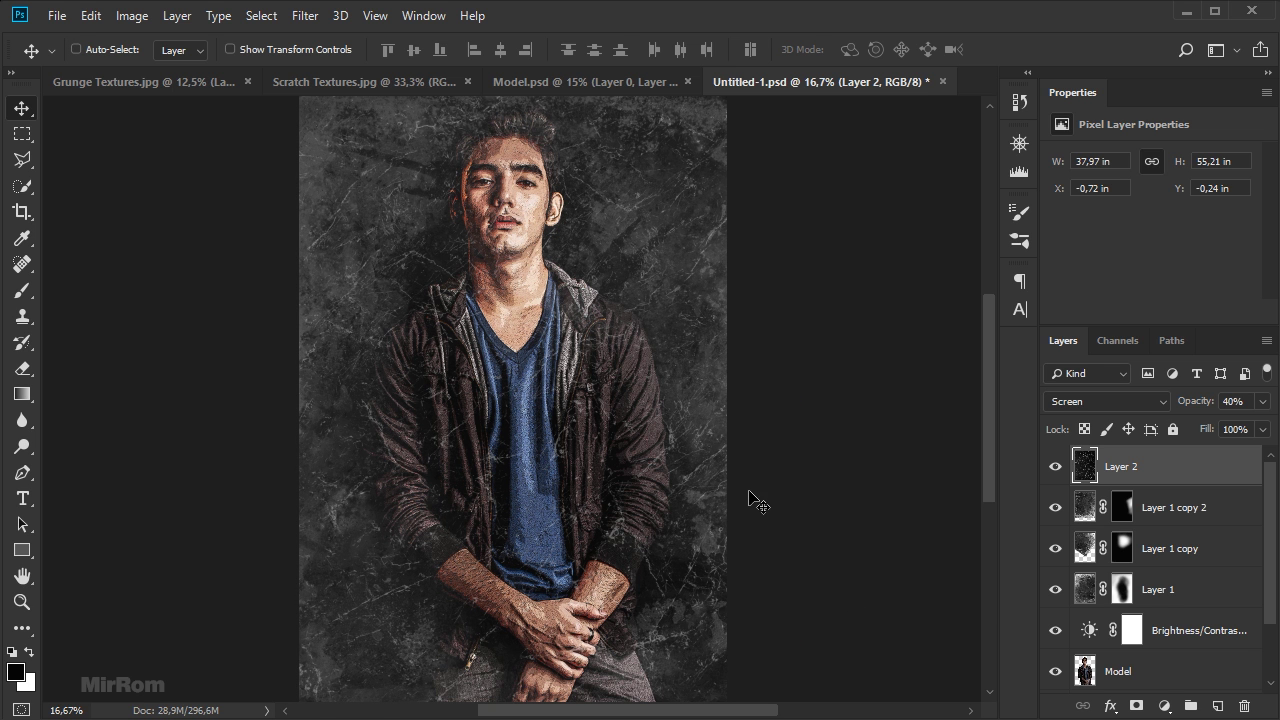
- Add a mask to Layer 2 and brush black over the model's chest and face
left_click(1136, 707)
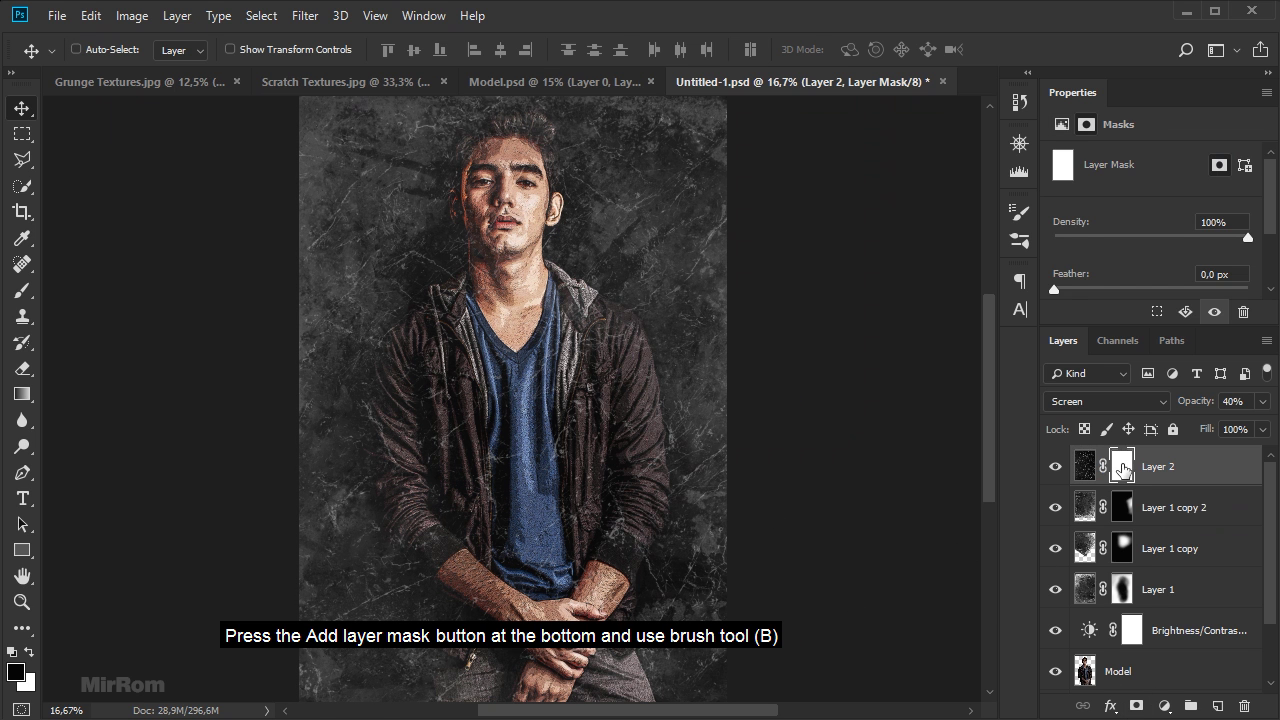
key("b")
mouse_move(500, 320)
left_mouse_down()
mouse_move(534, 406)
mouse_move(513, 199)
mouse_move(500, 214)
left_mouse_up()
key("bracketleft")
- Mask the texture off the hands and chest with a smaller brush, then zoom out to the whole image
key("bracketleft")
key("bracketleft")
mouse_move(513, 199)
left_mouse_down()
mouse_move(443, 386)
mouse_move(547, 484)
mouse_move(543, 514)
left_mouse_up()
scroll(505, 366, "down", 1)
key("bracketright")
key("bracketright")
scroll(543, 514, "down", 2)
key("bracketleft")
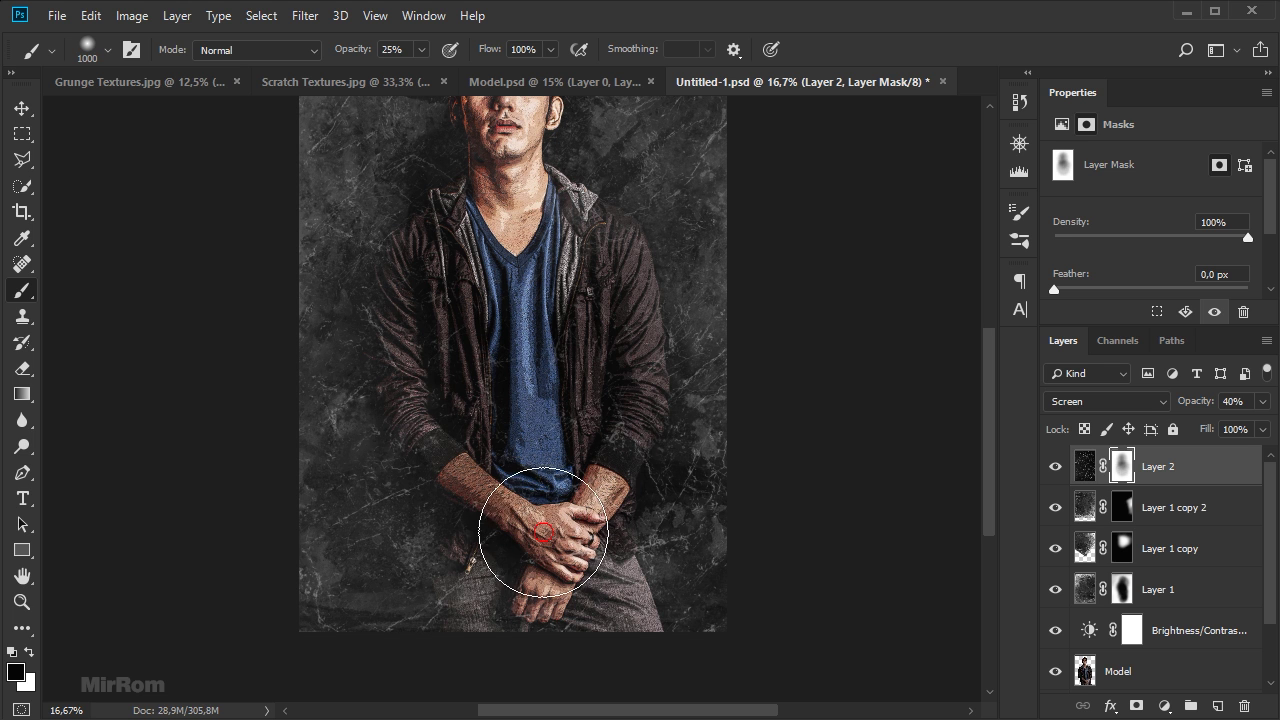
key("bracketleft")
mouse_move(466, 534)
left_mouse_down()
mouse_move(391, 409)
mouse_move(600, 409)
mouse_move(576, 328)
left_mouse_up()
key("bracketleft")
key("bracketleft")
scroll(550, 310, "up", 3)
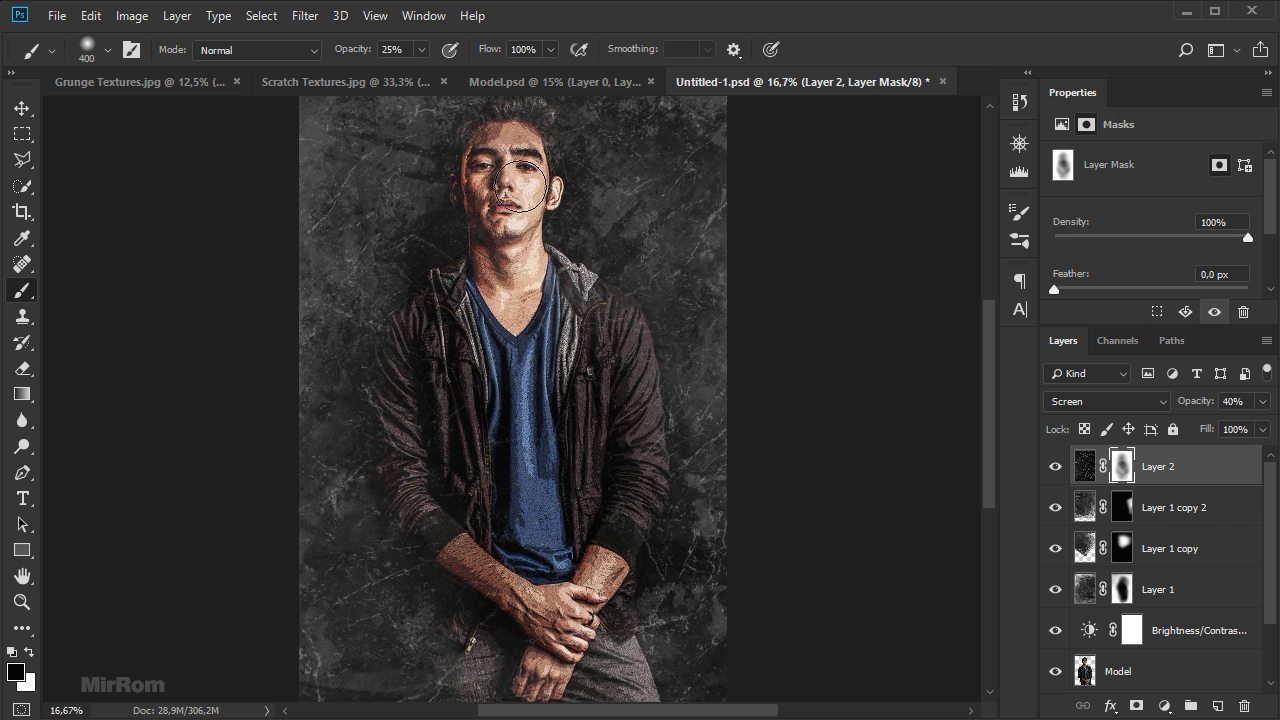
scroll(523, 314, "down", 2)
scroll(523, 314, "down", 2)
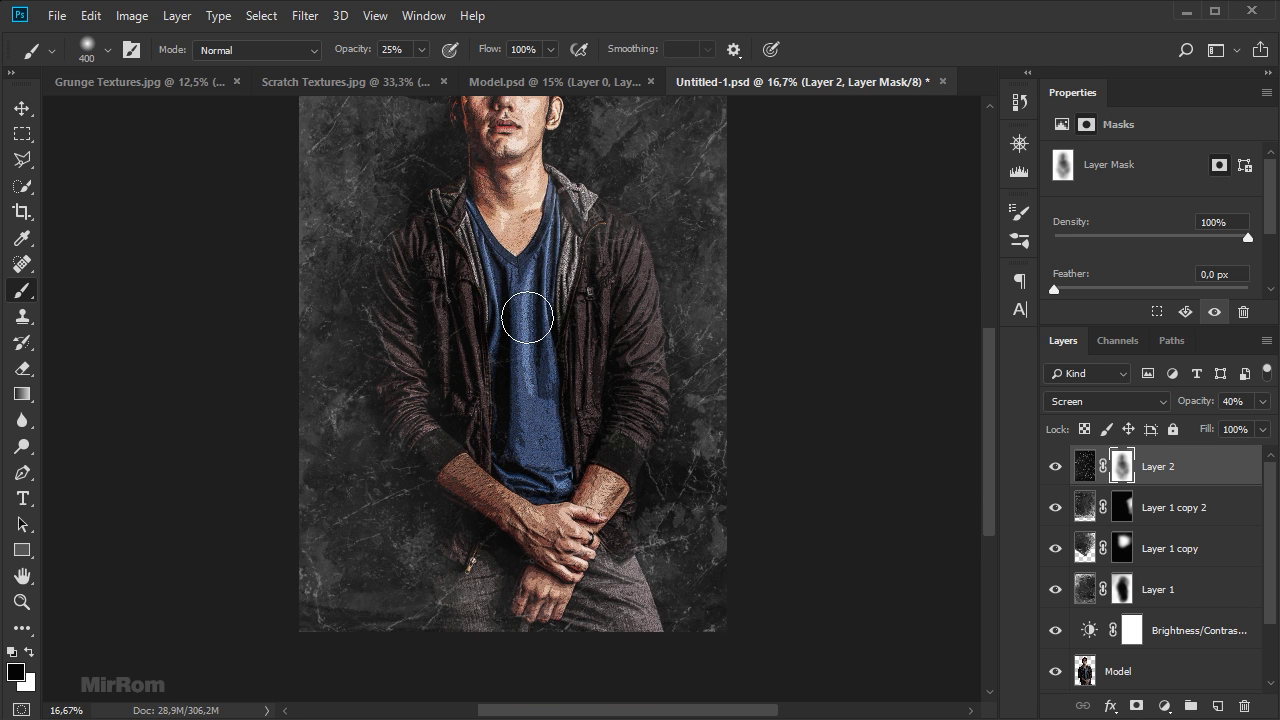
scroll(510, 562, "up", 4)
scroll(540, 520, "up", 2)
key("v")
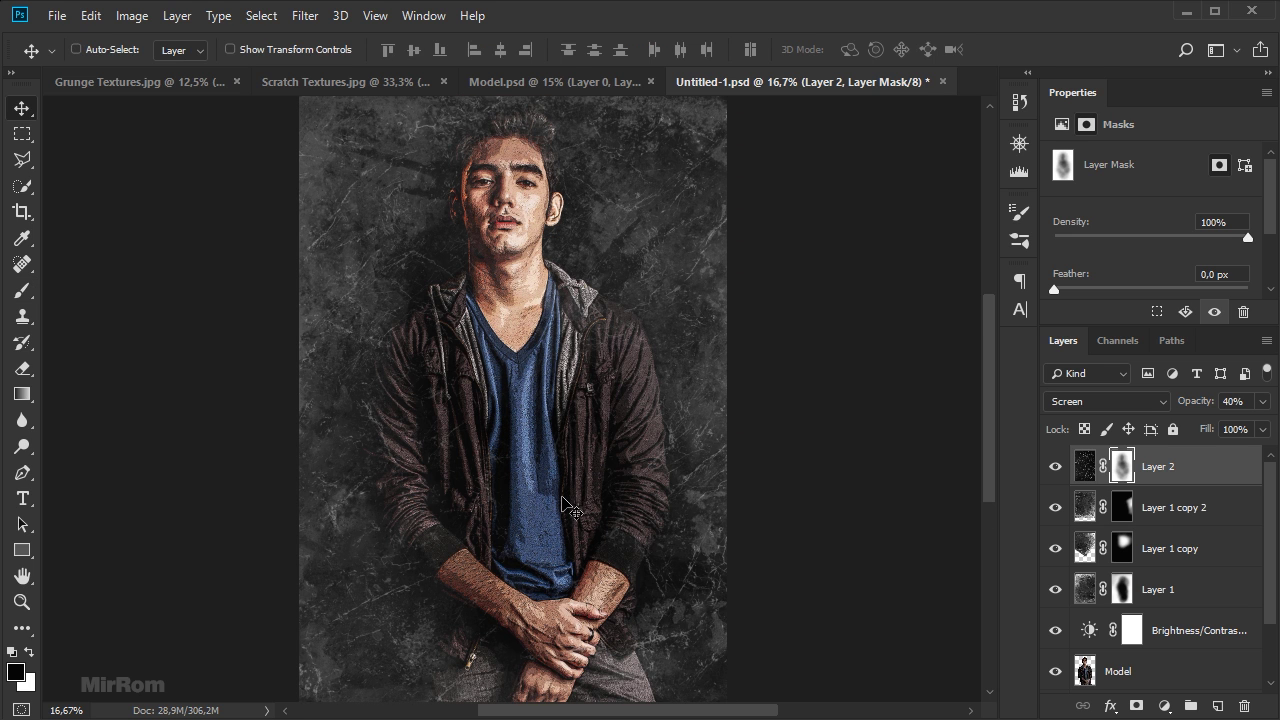
scroll(565, 505, "up", 2)
key("ctrl+minus")
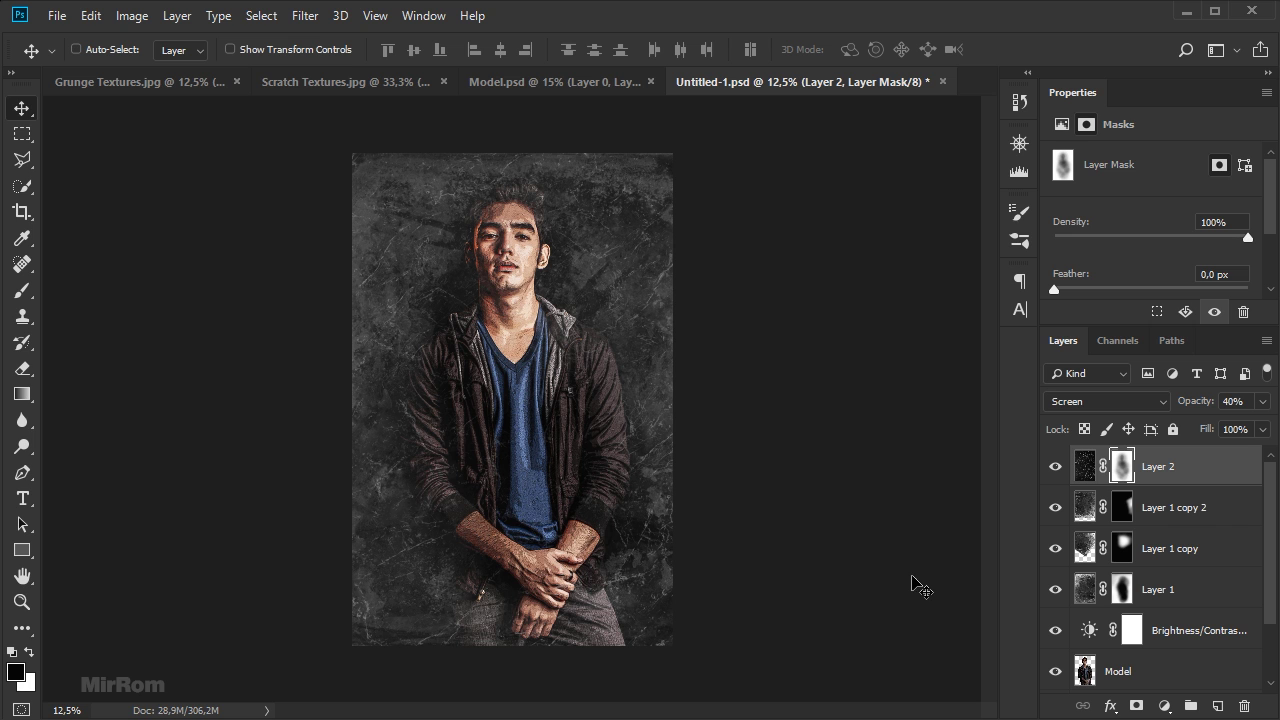
- Add a Curves adjustment layer and enlarge the Properties panel to show the graph
left_click(1164, 706)
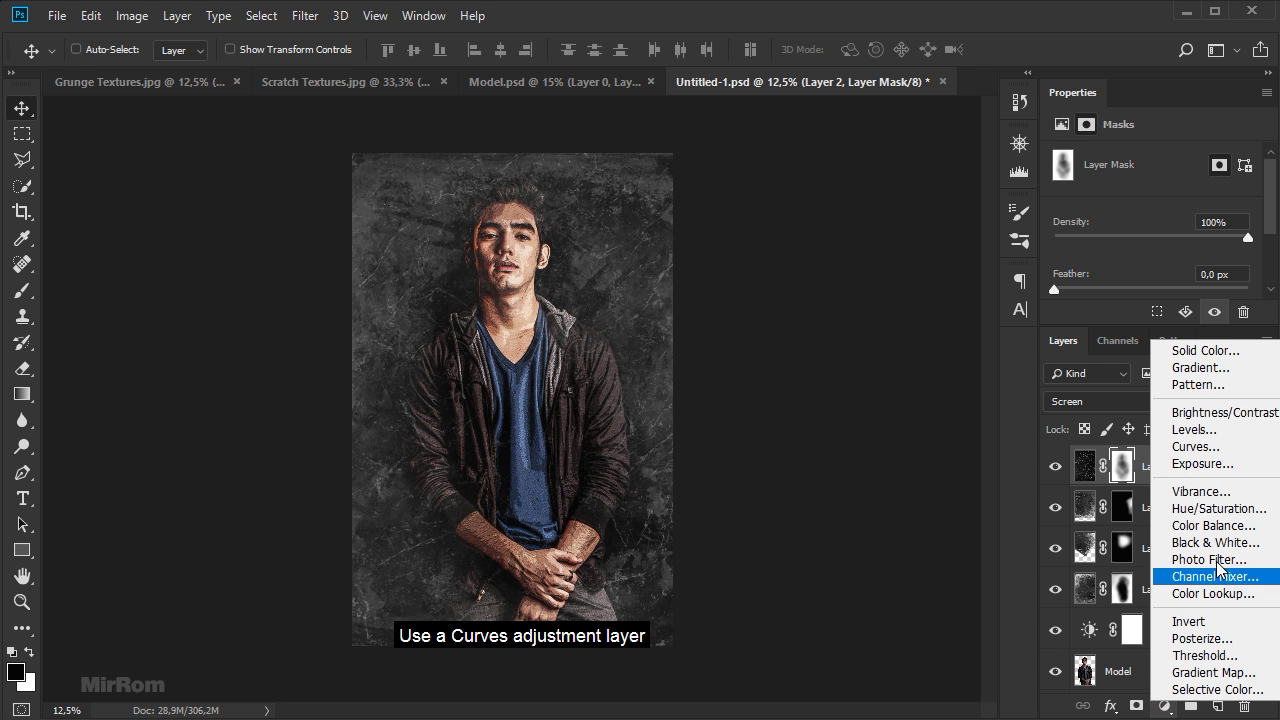
left_click(1220, 447)
left_click_drag(1274, 190, 1275, 205)
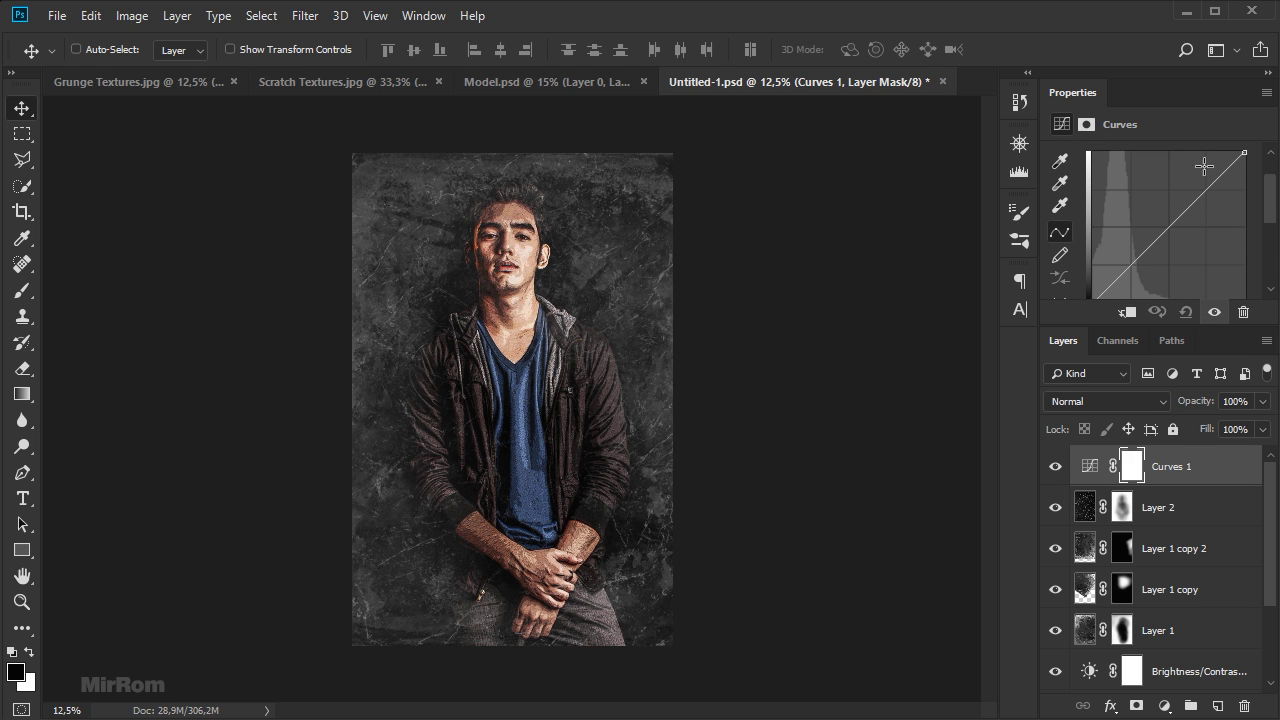
left_click_drag(1241, 322, 1242, 364)
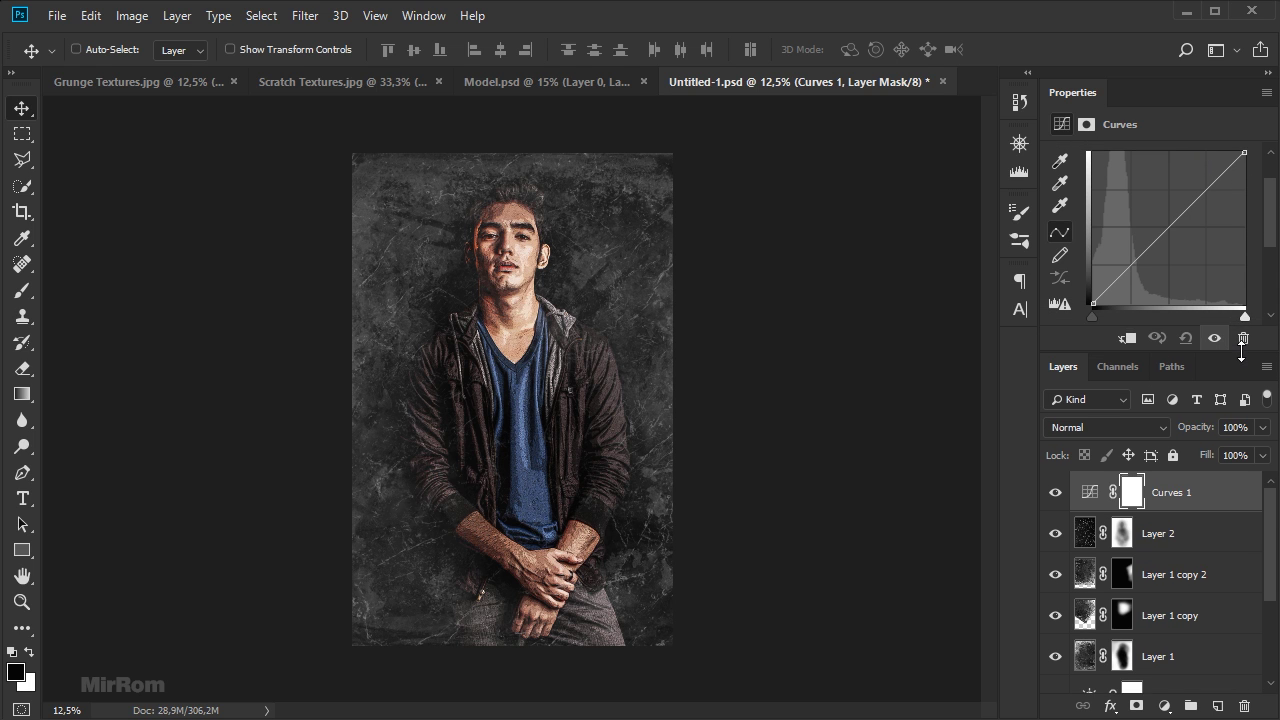
left_click_drag(1272, 253, 1272, 251)
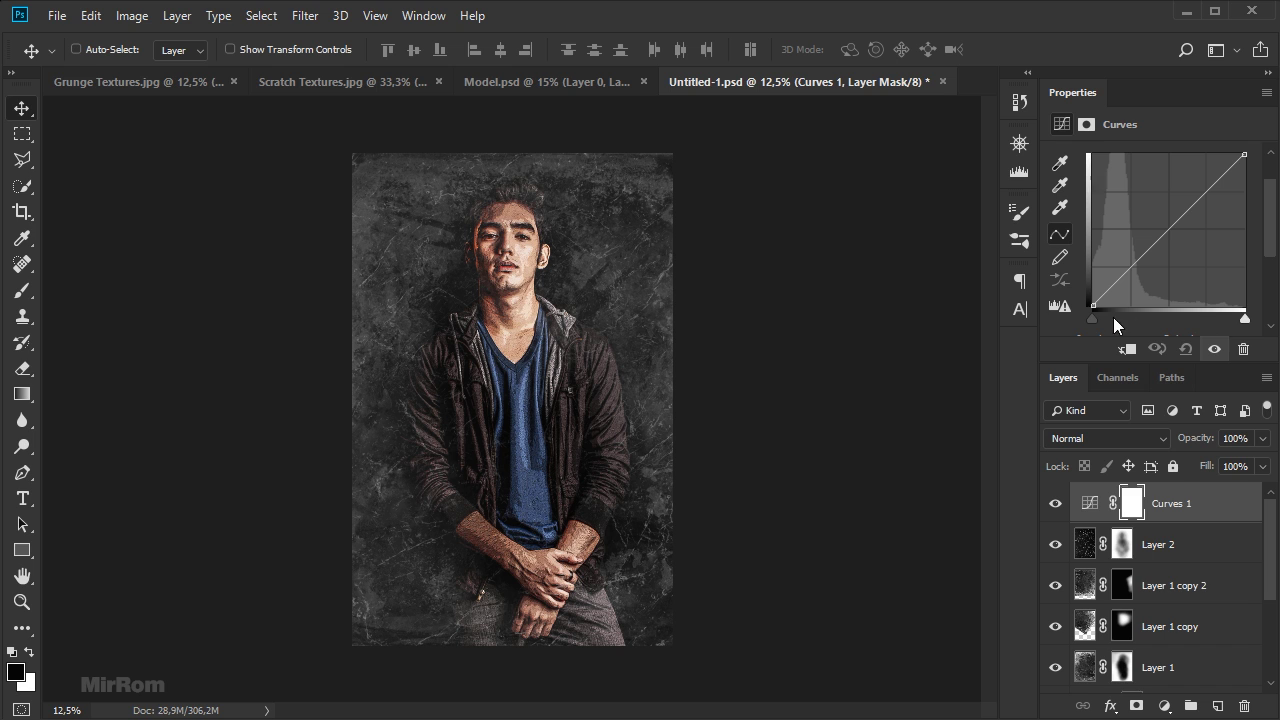
left_click_drag(1196, 365, 1207, 411)
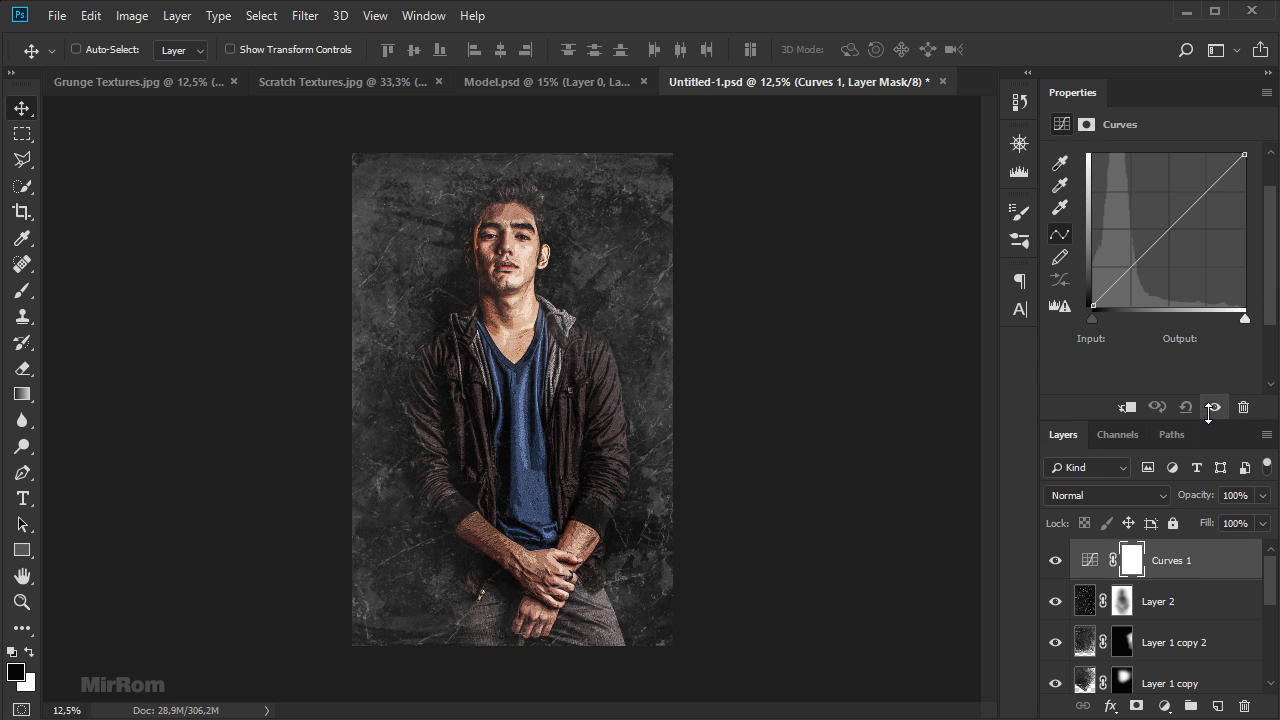
left_click_drag(1277, 299, 1277, 296)
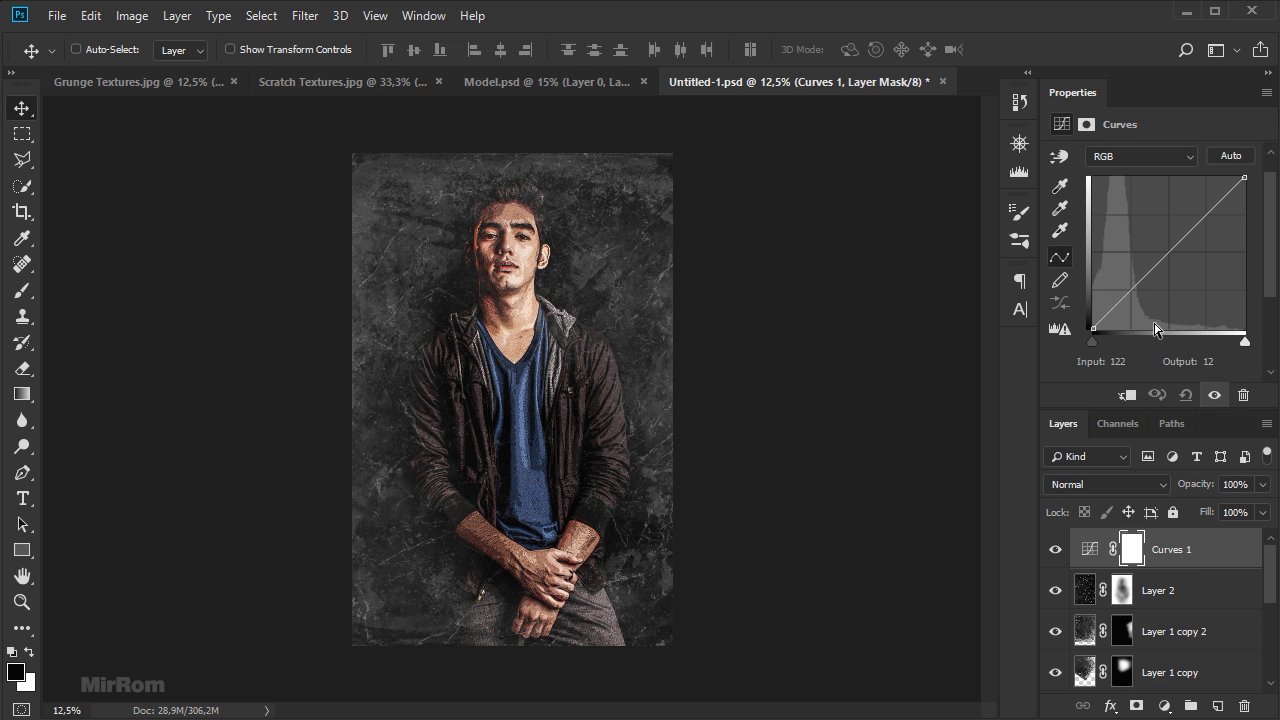
- Raise the curve's black point to 22 and lower the white point to Output 220
left_click_drag(1093, 328, 1086, 320)
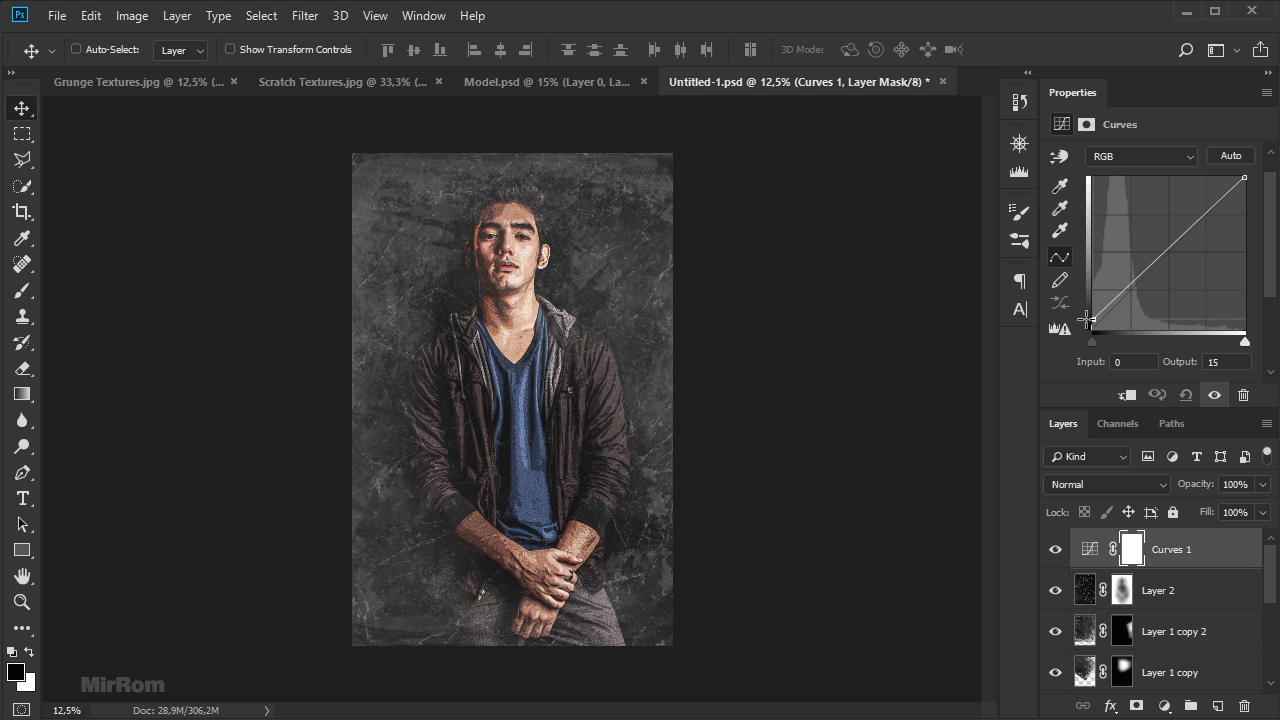
left_click(1246, 178)
mouse_move(1246, 178)
left_mouse_down()
mouse_move(1244, 207)
mouse_move(1259, 199)
left_mouse_up()
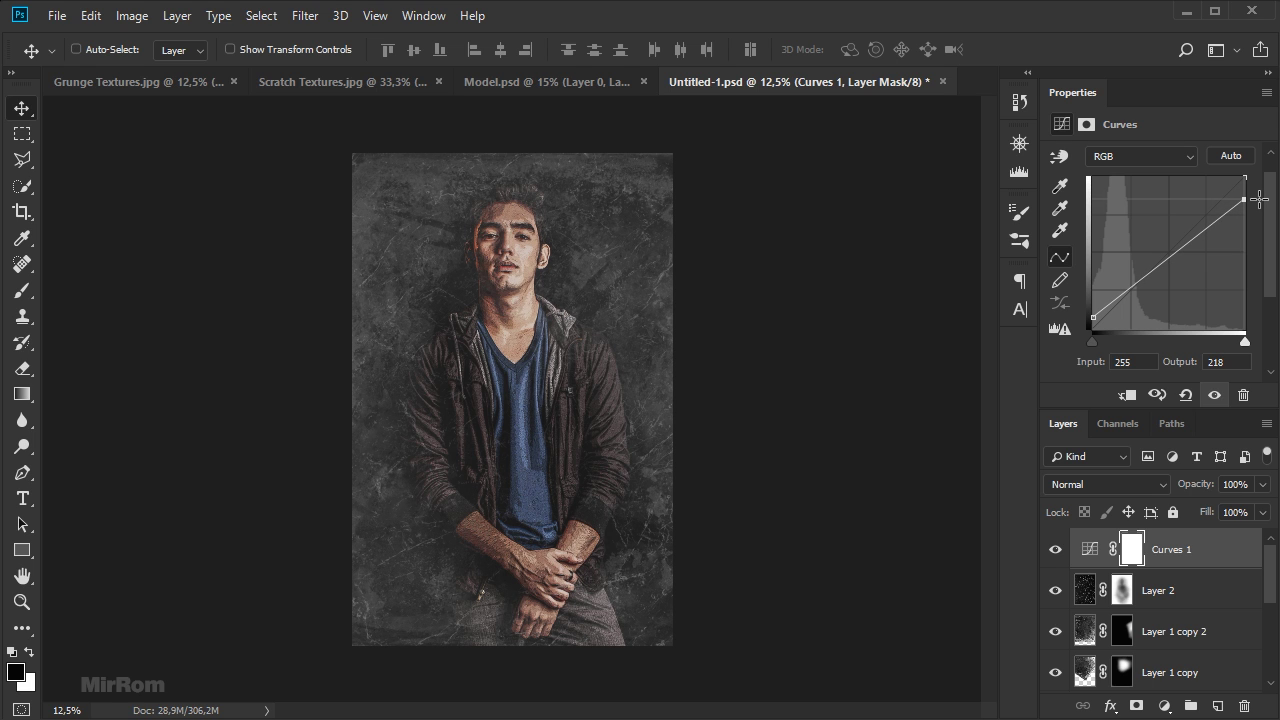
left_click_drag(1091, 321, 1094, 313)
left_click_drag(1245, 202, 1249, 200)
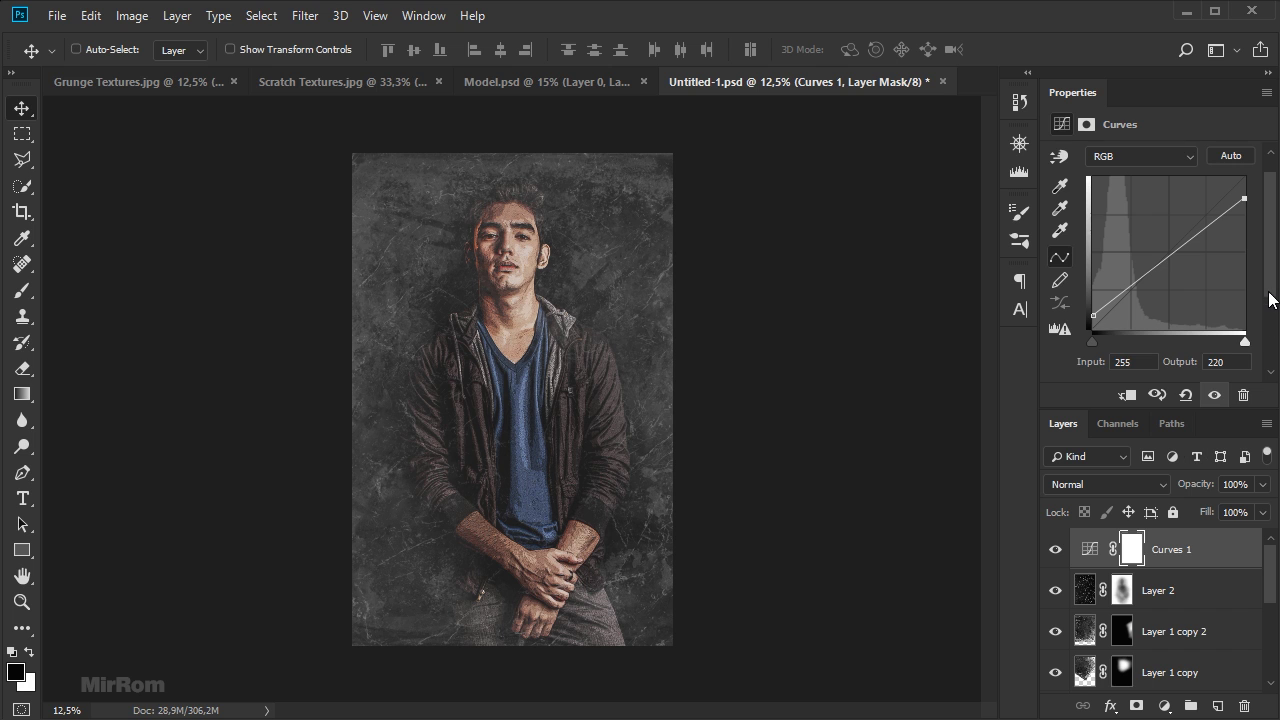
scroll(1270, 298, "down", 1)
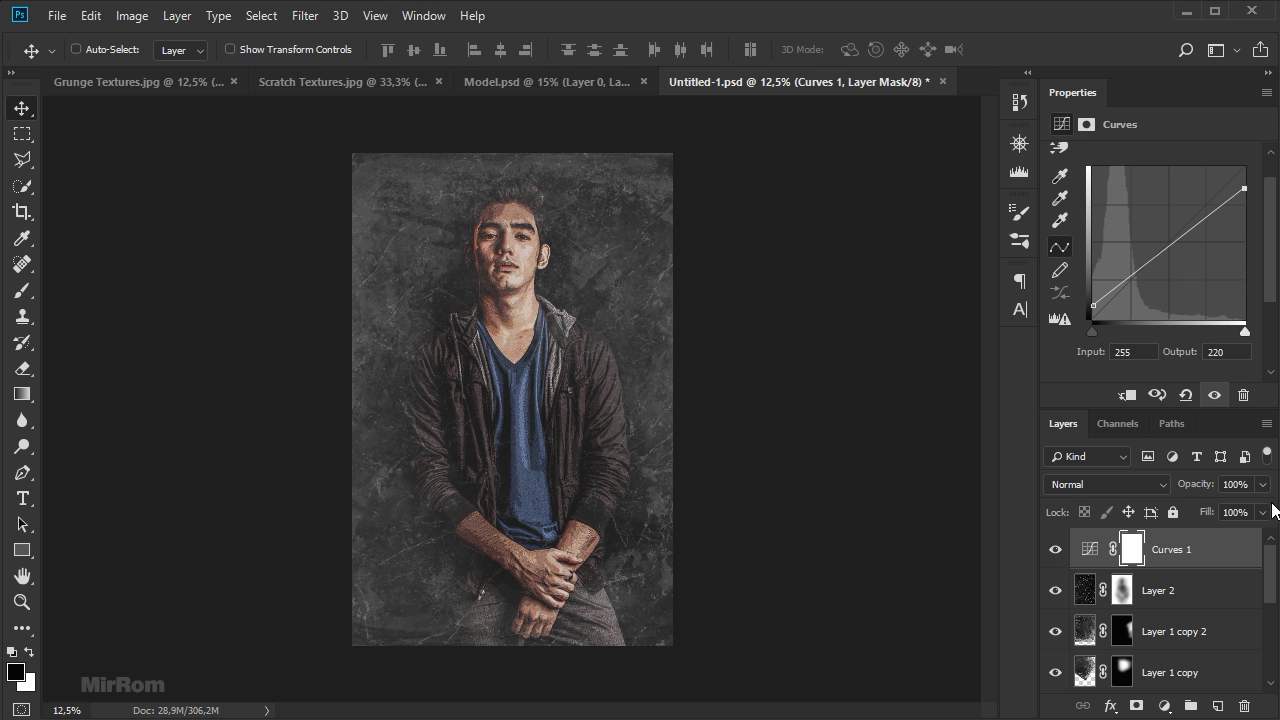
- Add a Brightness/Contrast layer set to Brightness -12 and Contrast 43
left_click(1164, 706)
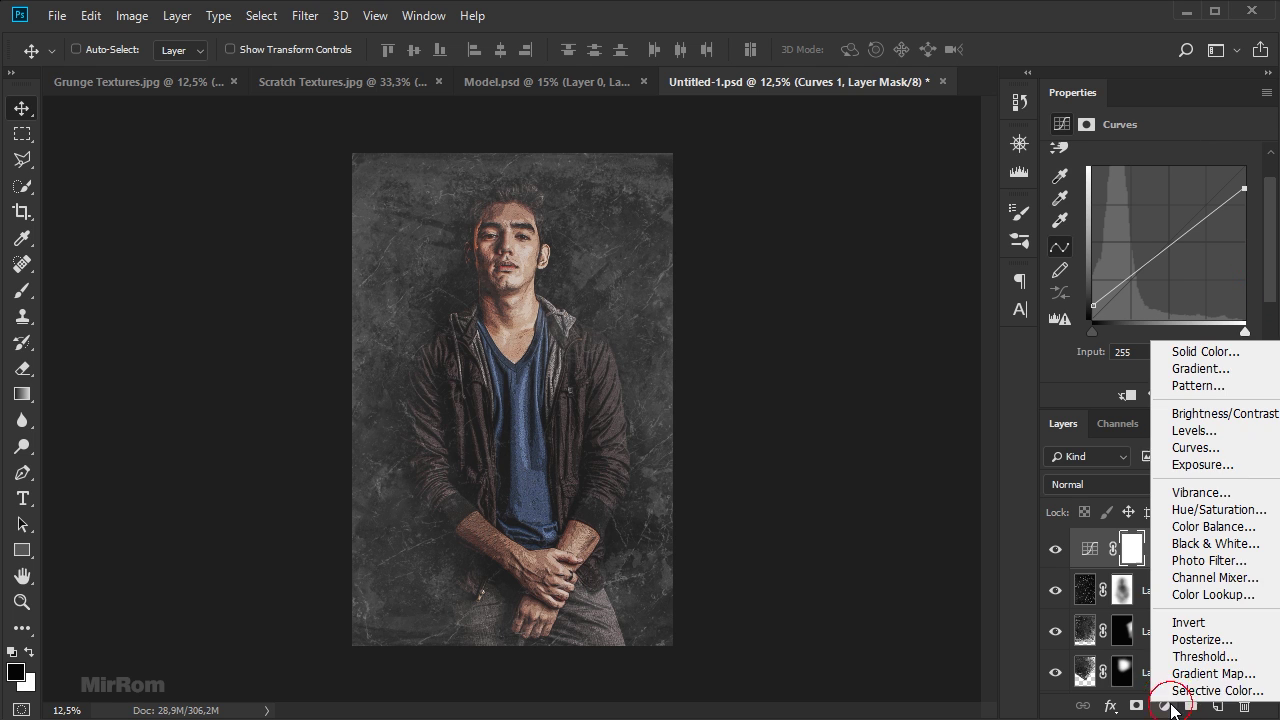
left_click(1210, 414)
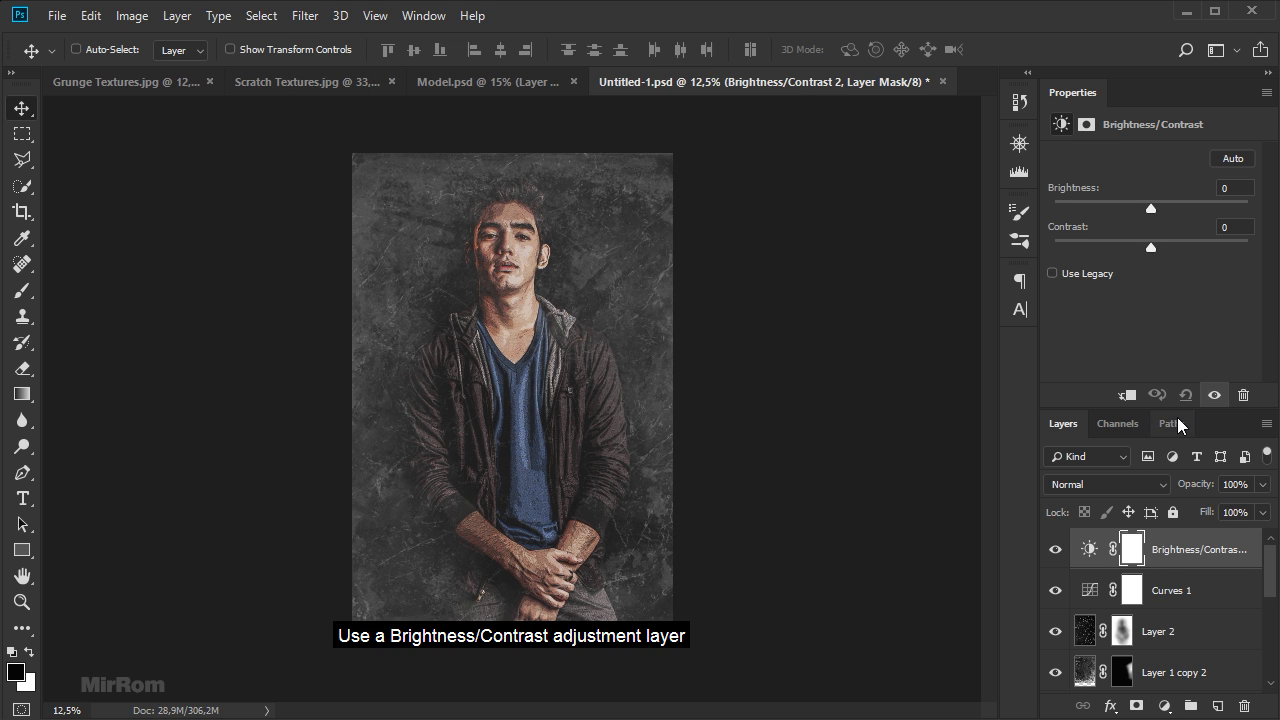
left_click_drag(1150, 210, 1166, 246)
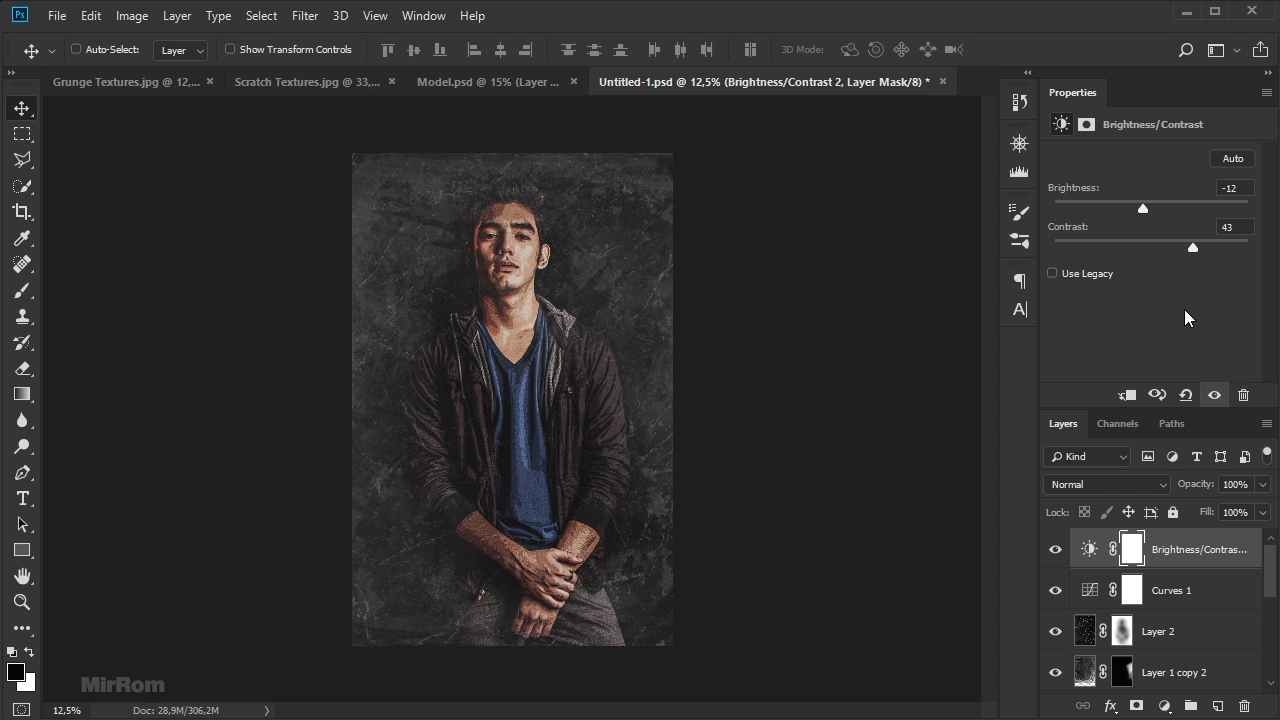
scroll(862, 368, "up", 1, "alt")
scroll(858, 367, "up", 2)
scroll(862, 368, "up", 1)
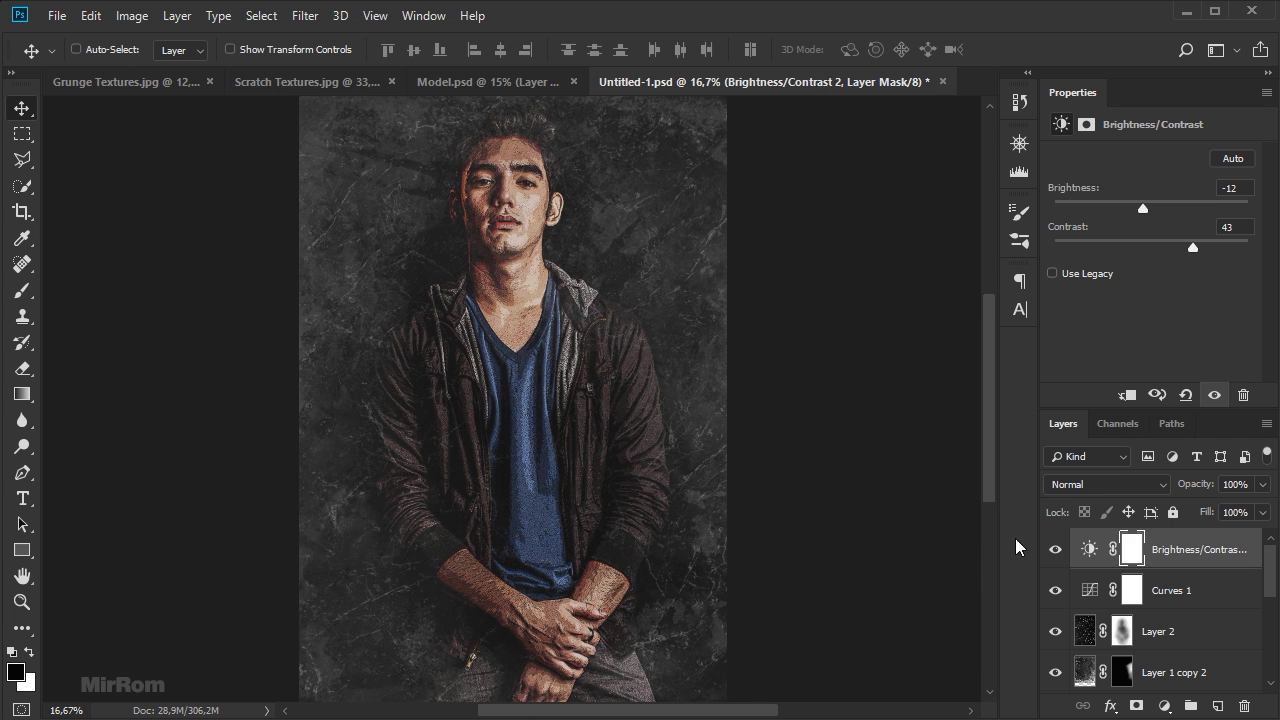
left_click(1165, 705)
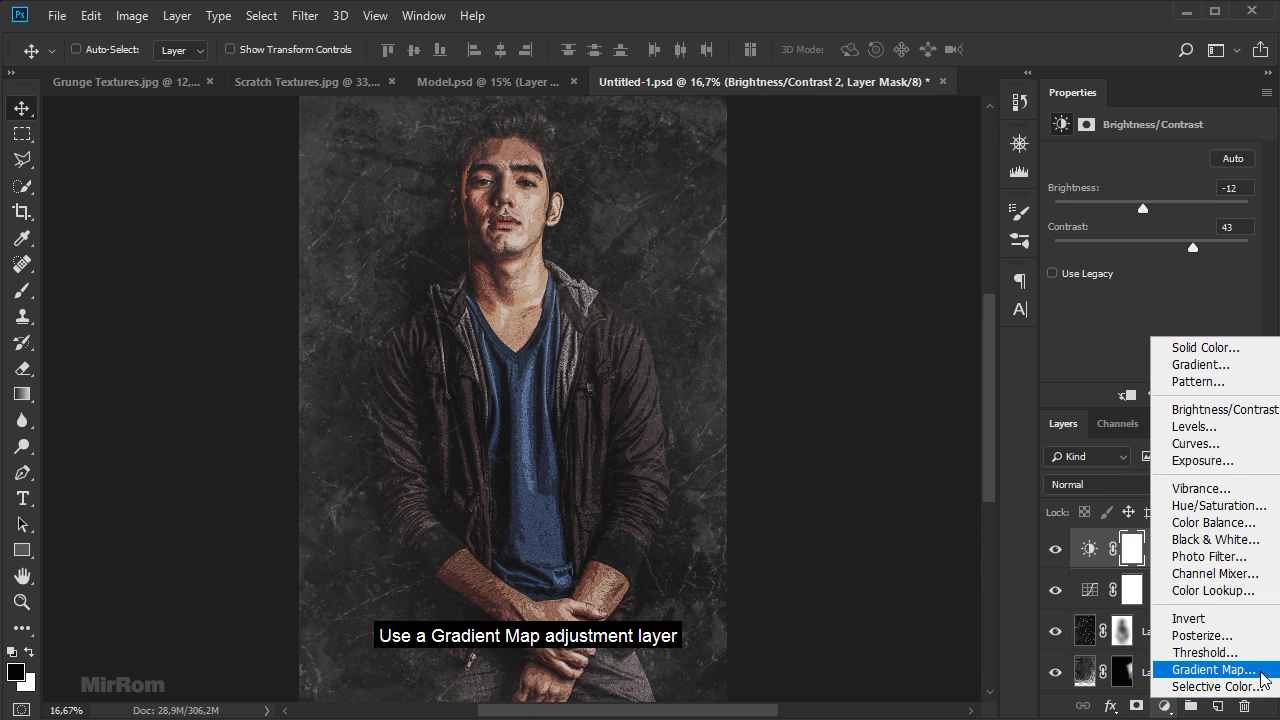
- Add a Gradient Map layer with a gradient running from #3f3b45 to #e1964f
left_click(1213, 669)
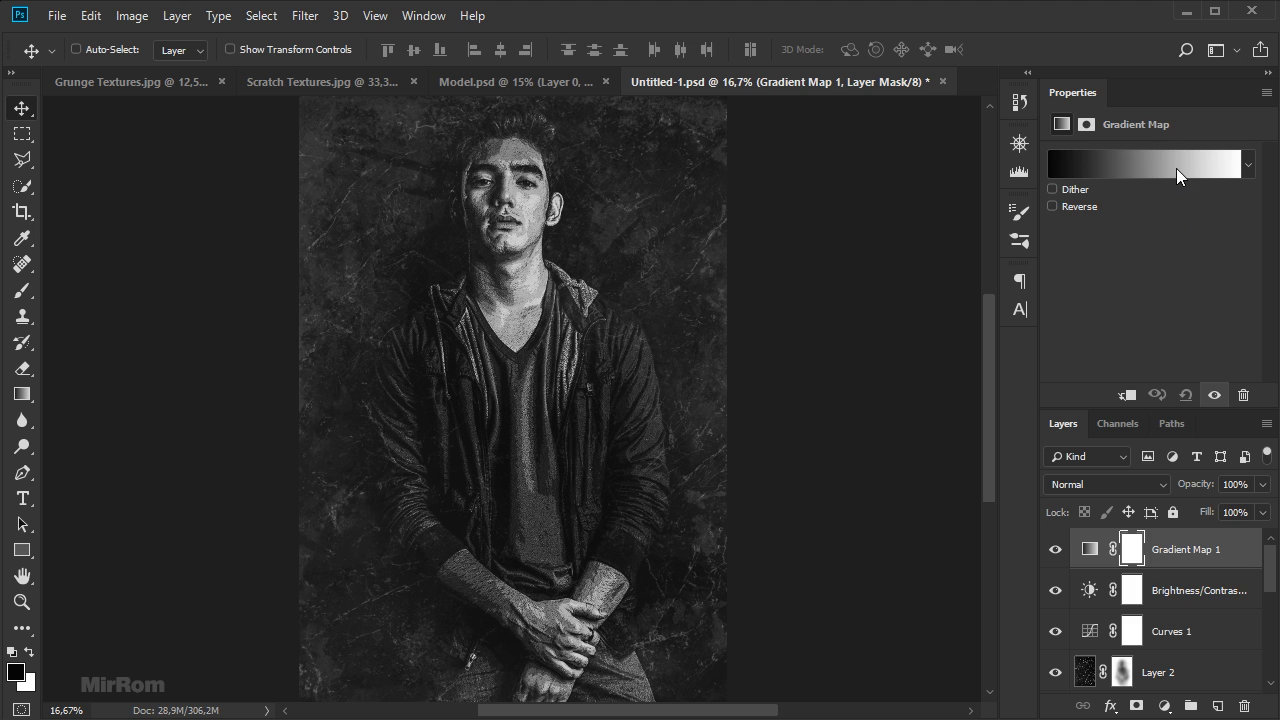
left_click(1176, 166)
left_click_drag(1110, 166, 1115, 293)
left_click(997, 287)
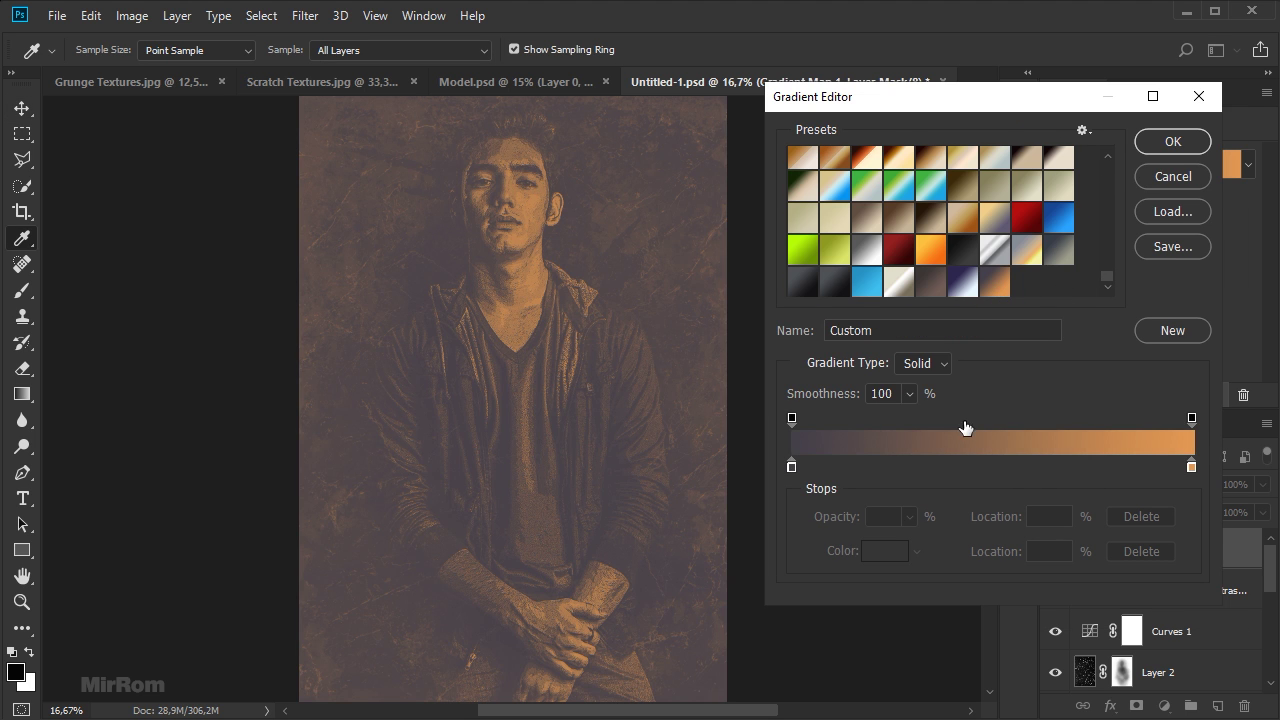
left_click(792, 467)
left_click(885, 551)
left_click(1027, 568)
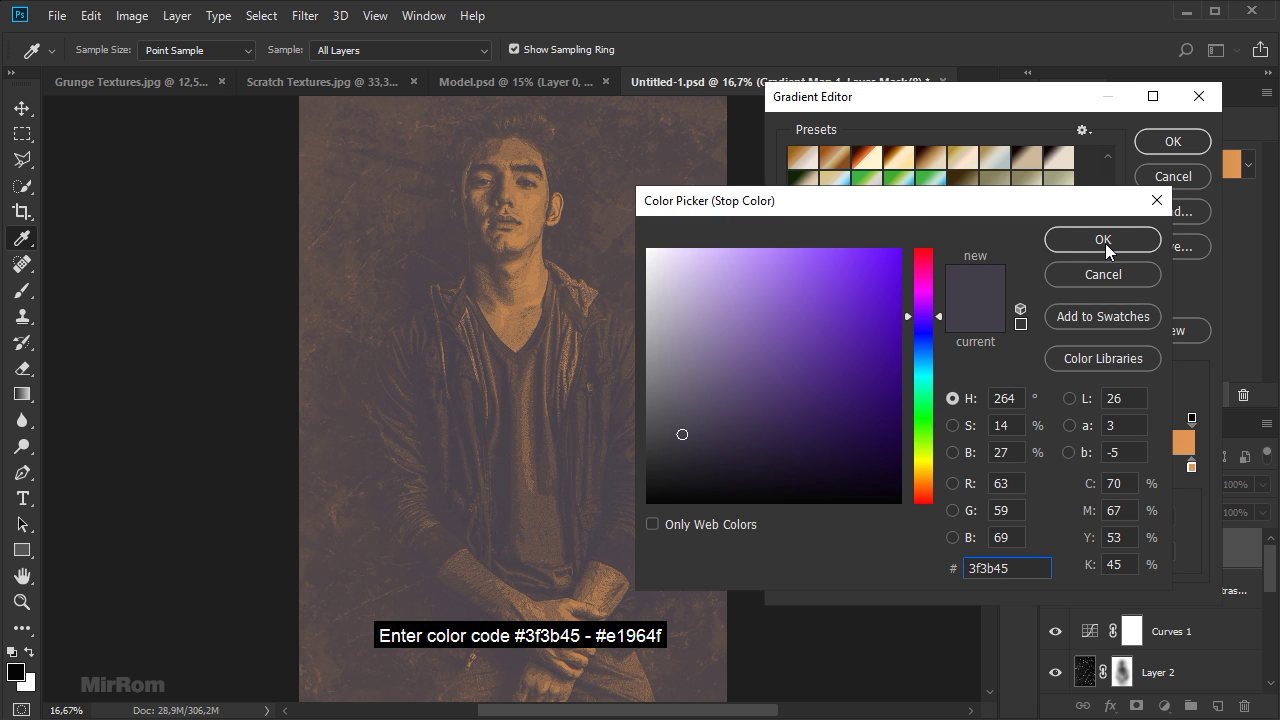
left_click(1106, 244)
left_click(1191, 467)
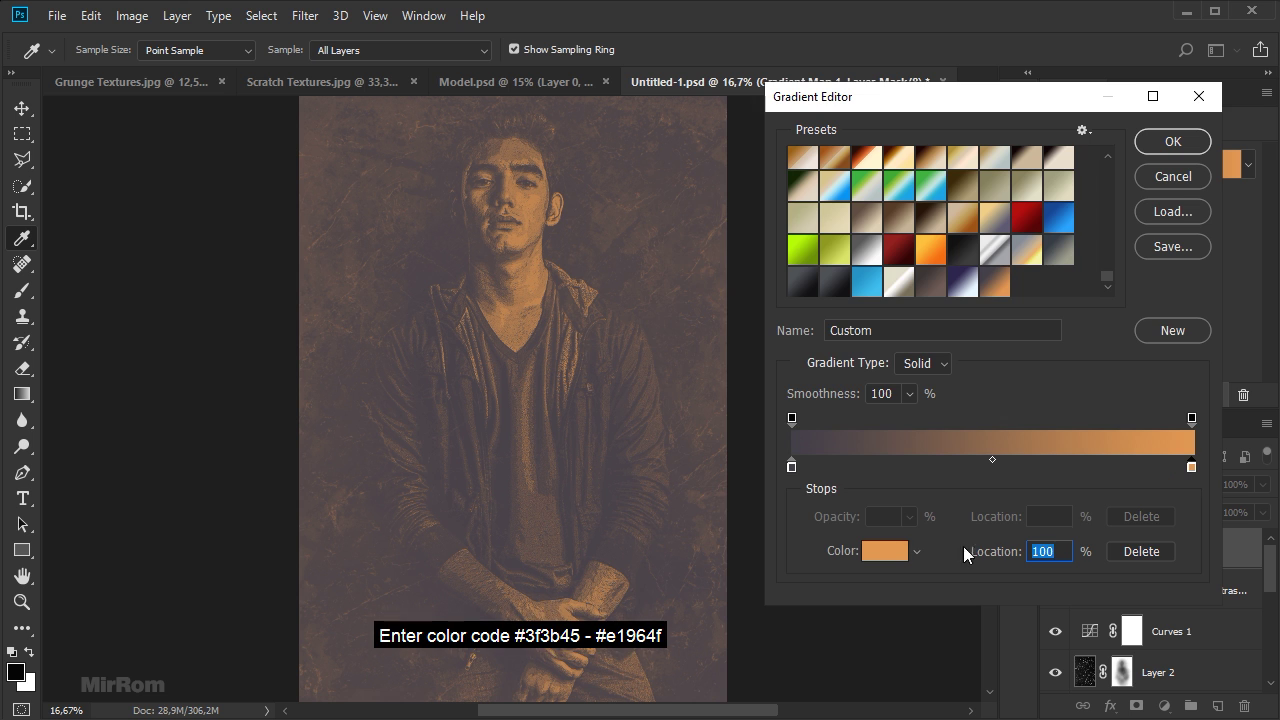
left_click(885, 551)
left_click(1027, 568)
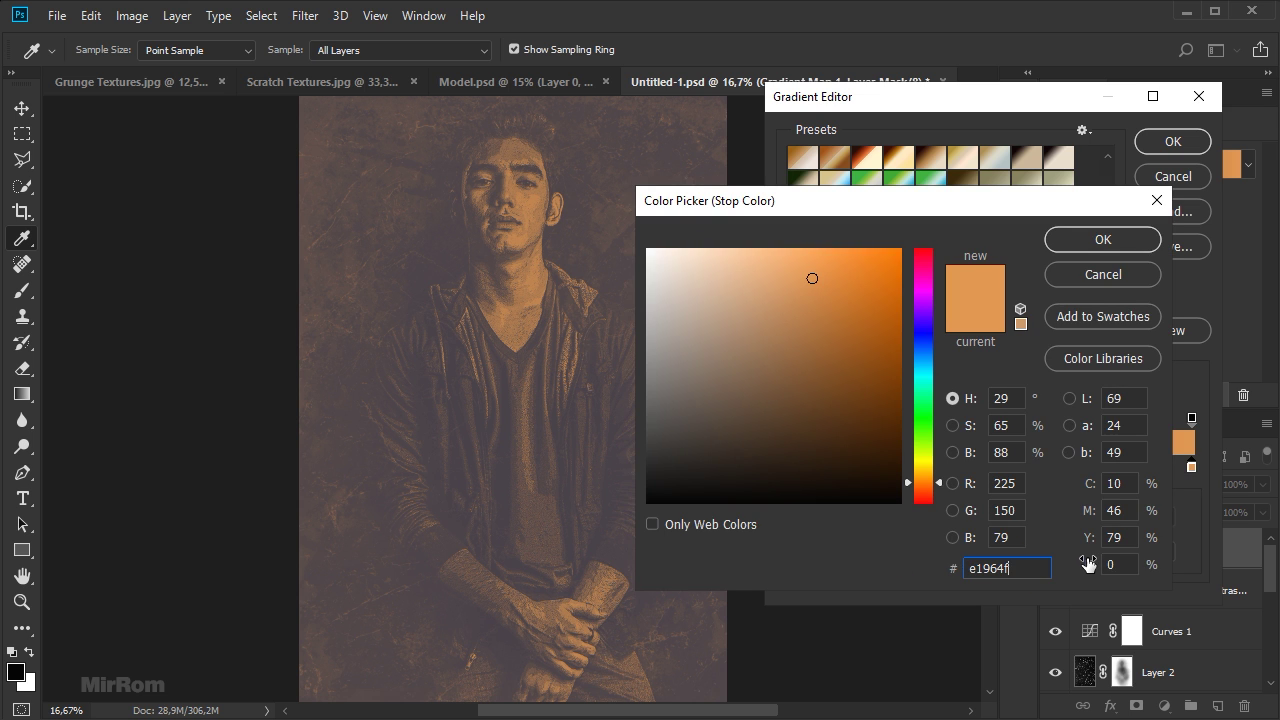
left_click(1103, 242)
left_click(1173, 141)
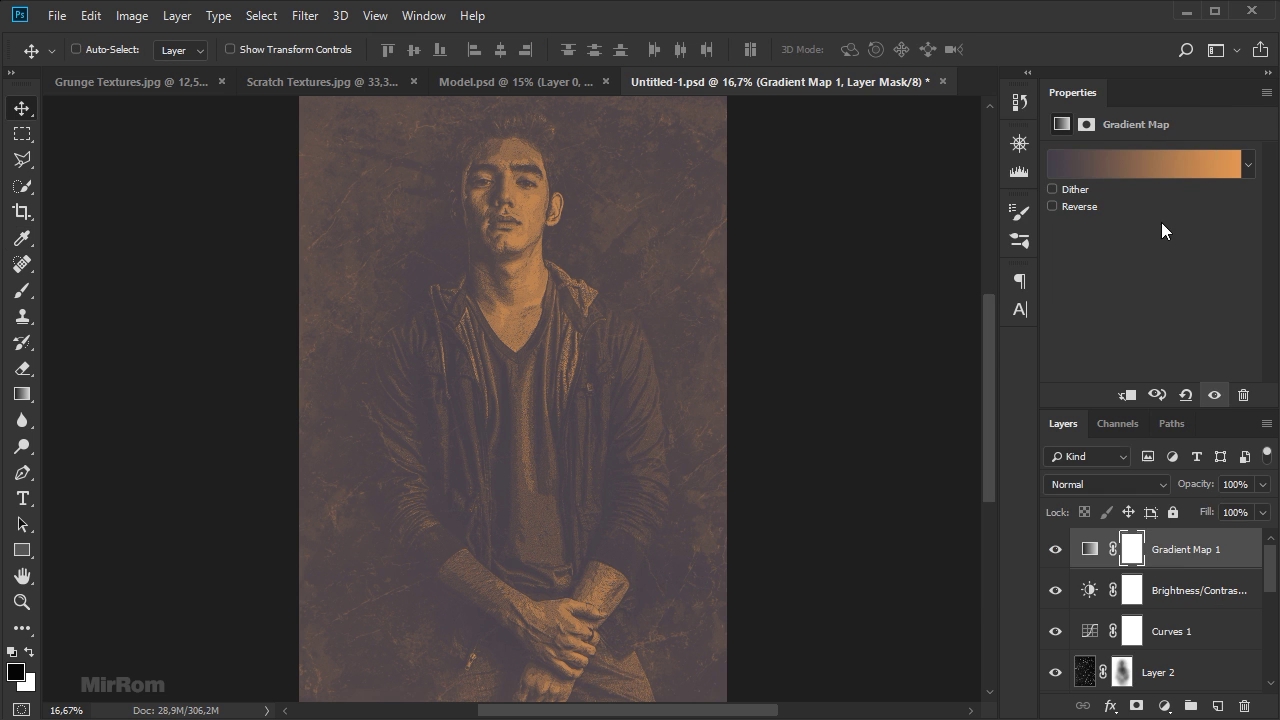
- Set the Gradient Map layer's blend mode to Soft Light
left_click(1157, 484)
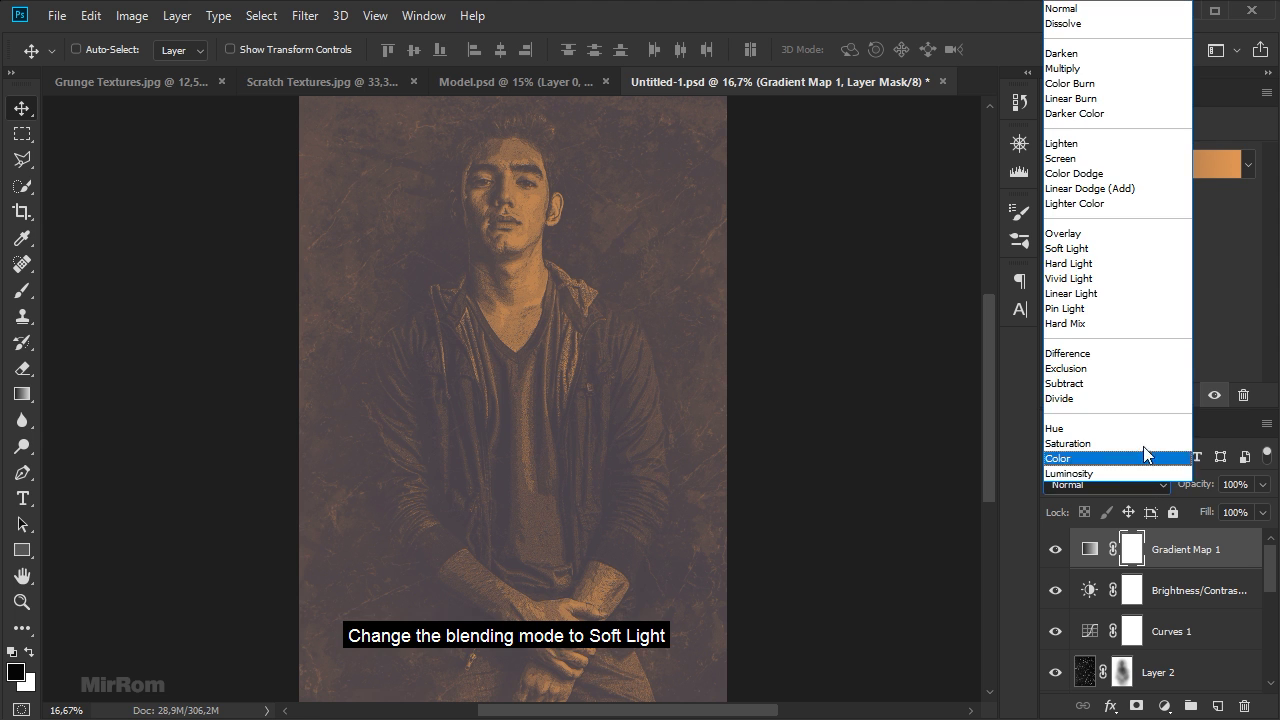
left_click(1130, 250)
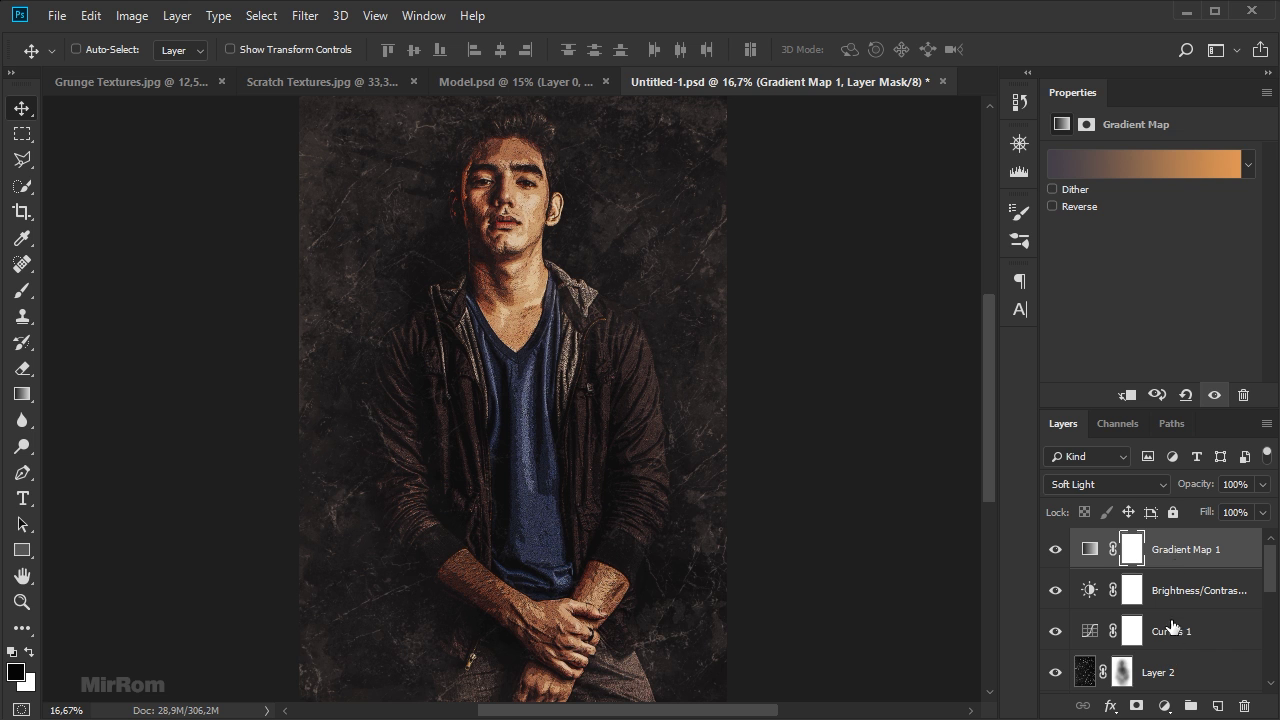
scroll(762, 480, "up", 2)
scroll(762, 480, "down", 4)
scroll(762, 480, "up", 2)
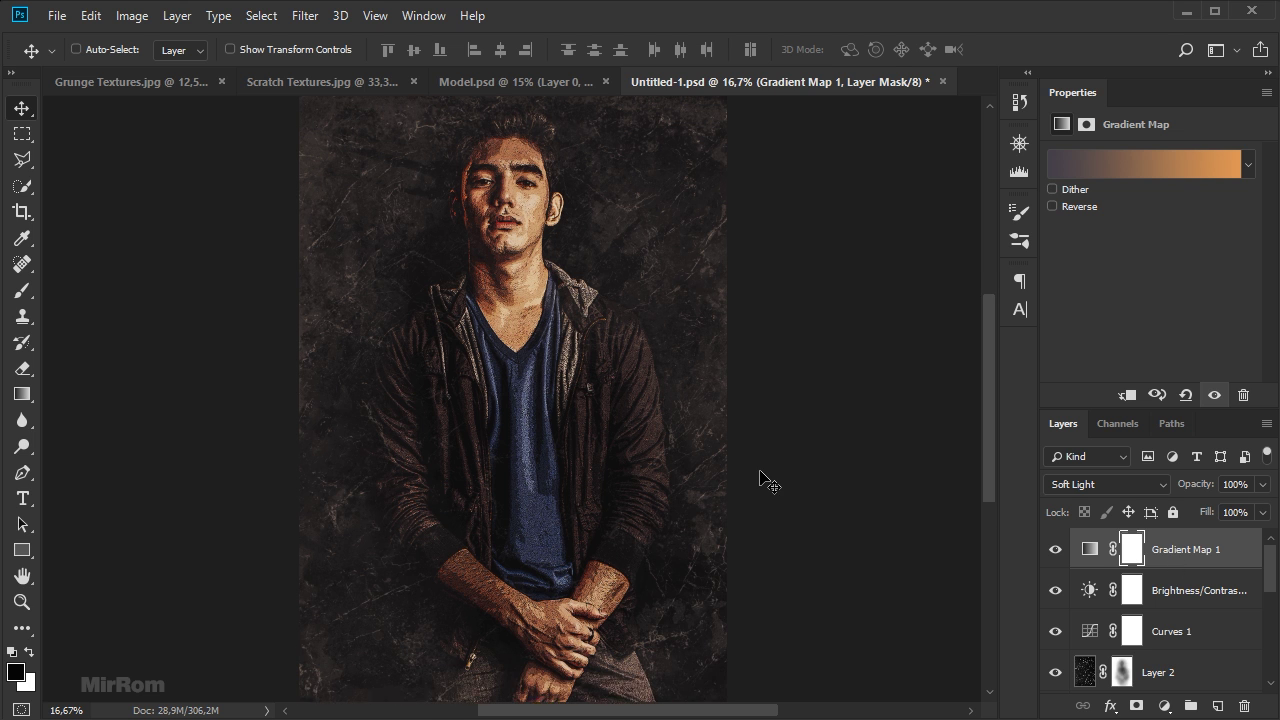